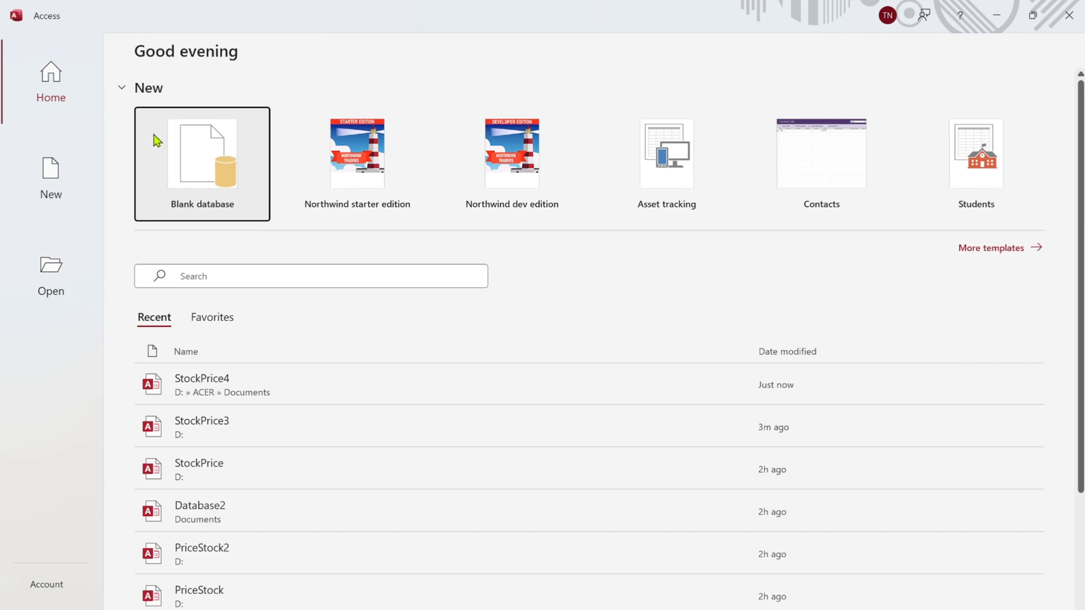
Step: Create a blank database named StockPrice on the New Volume (D:) drive
{"action": "left_click", "coordinate": [211, 146]}
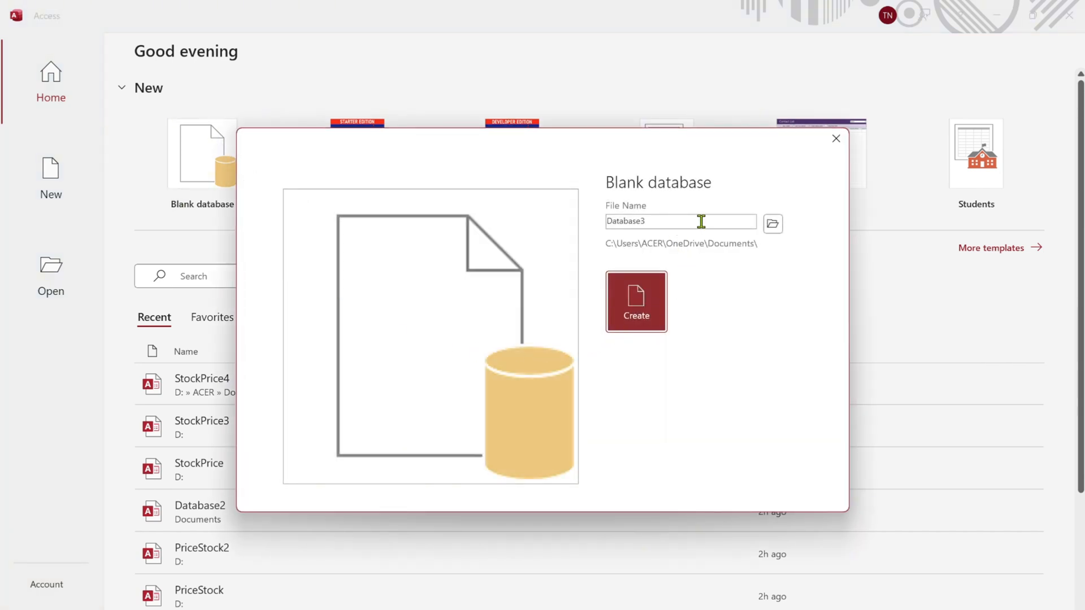
{"action": "left_click", "coordinate": [773, 225]}
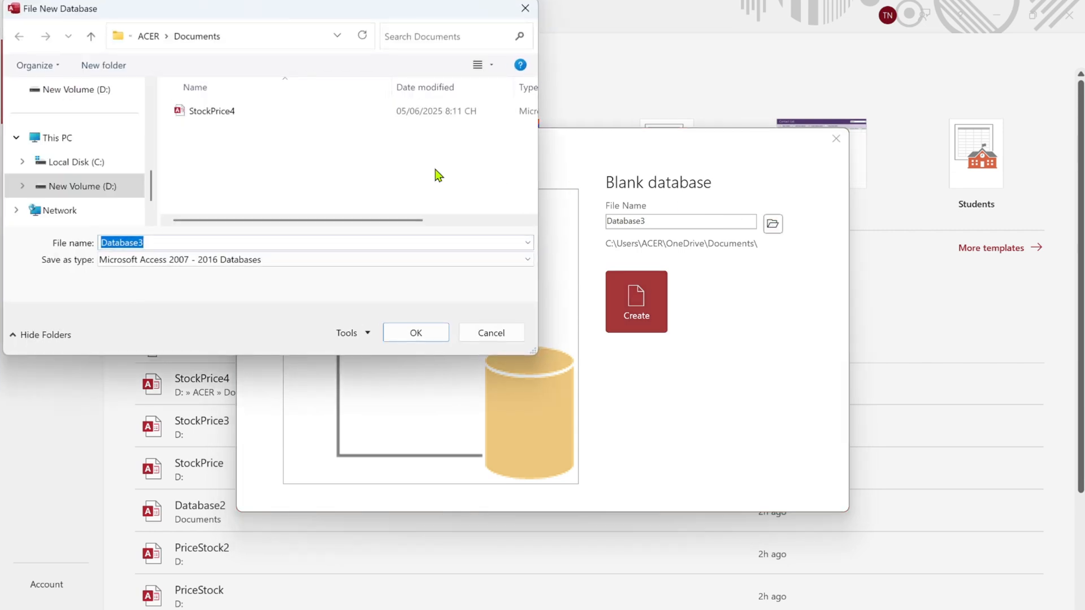
{"action": "left_click", "coordinate": [105, 189]}
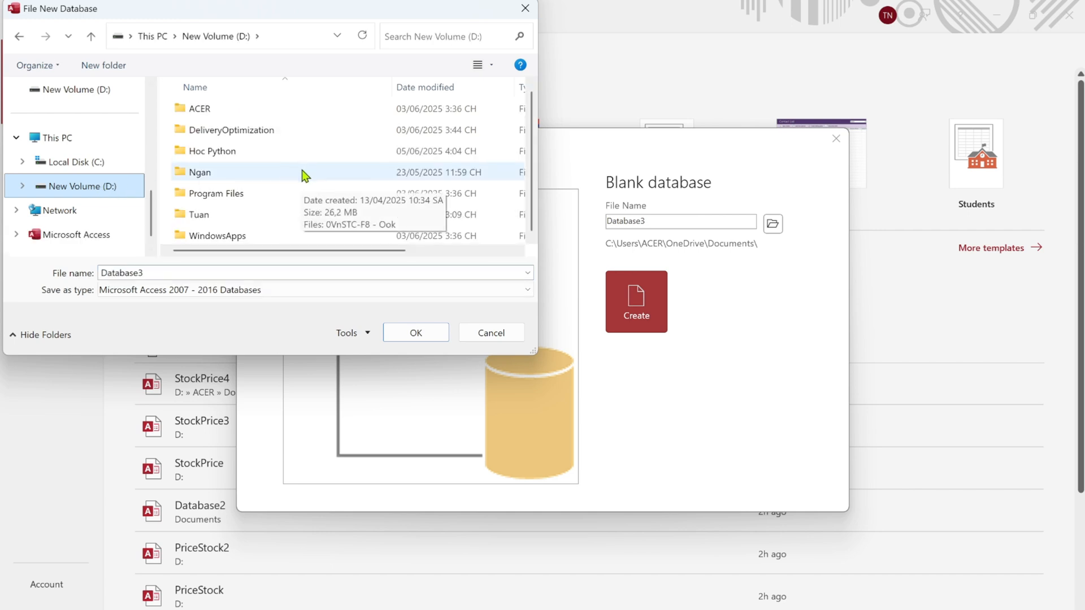
{"action": "double_click", "coordinate": [158, 271]}
{"action": "type", "text": "StockPrice"}
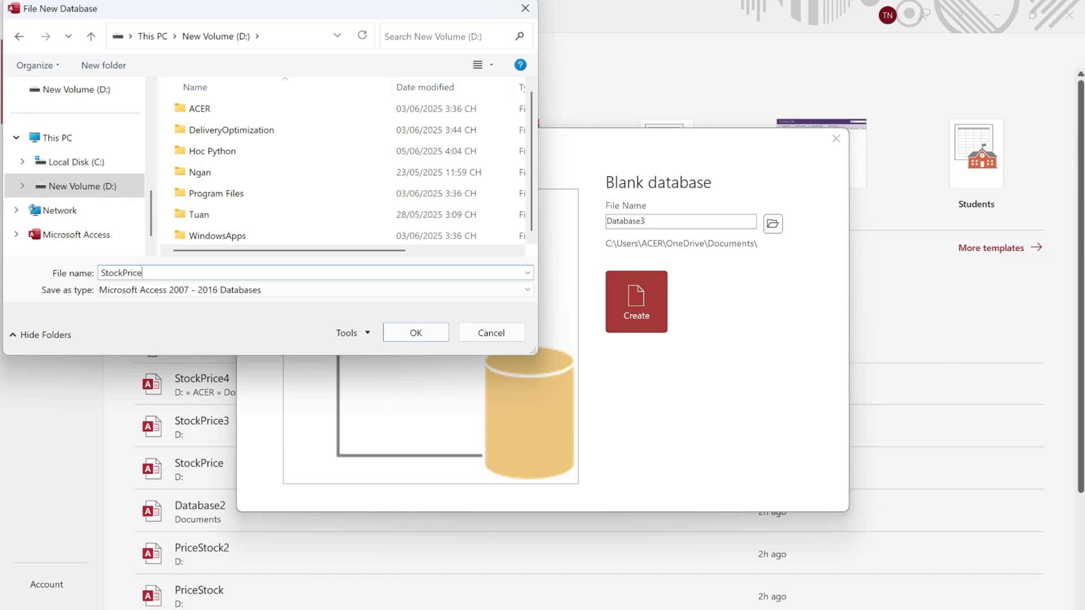
{"action": "left_click", "coordinate": [416, 335]}
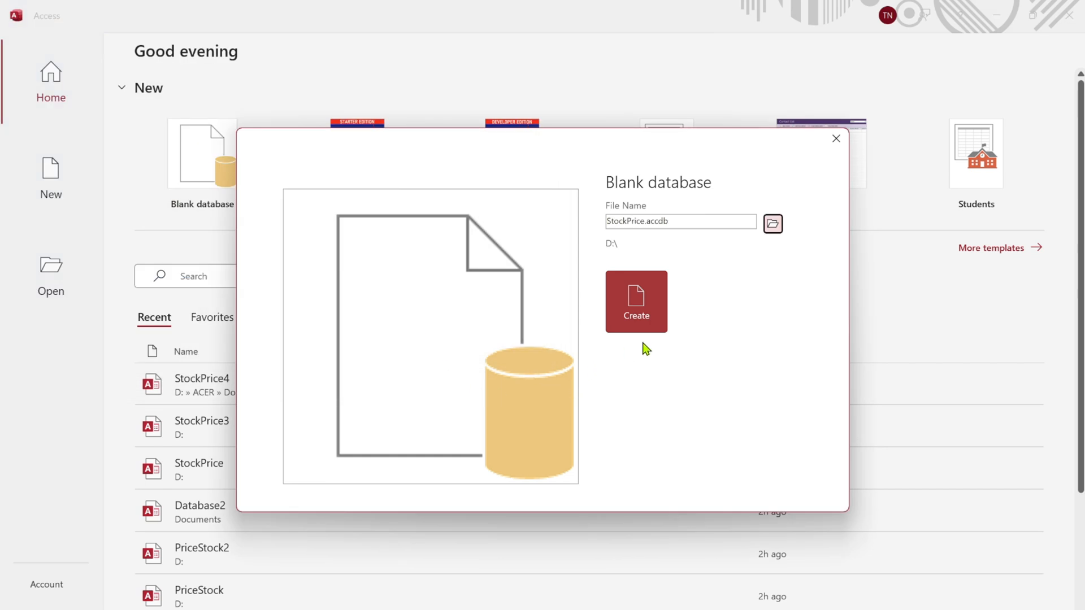
{"action": "left_click", "coordinate": [646, 308]}
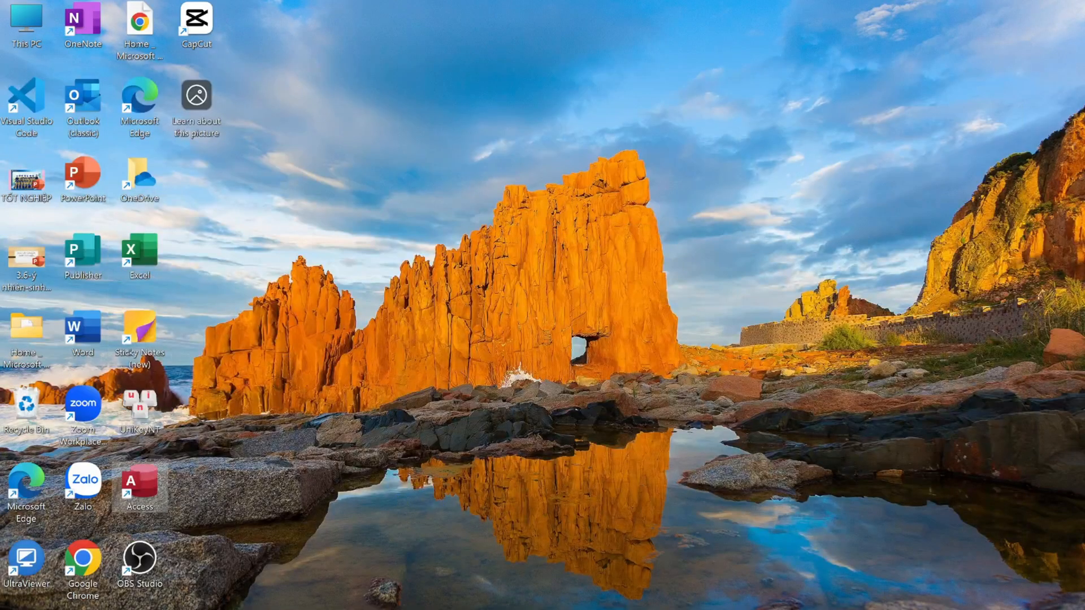
Step: Browse to the New Volume (D:) drive in File Explorer and open the PriceData workbook in Excel
{"action": "double_click", "coordinate": [26, 26]}
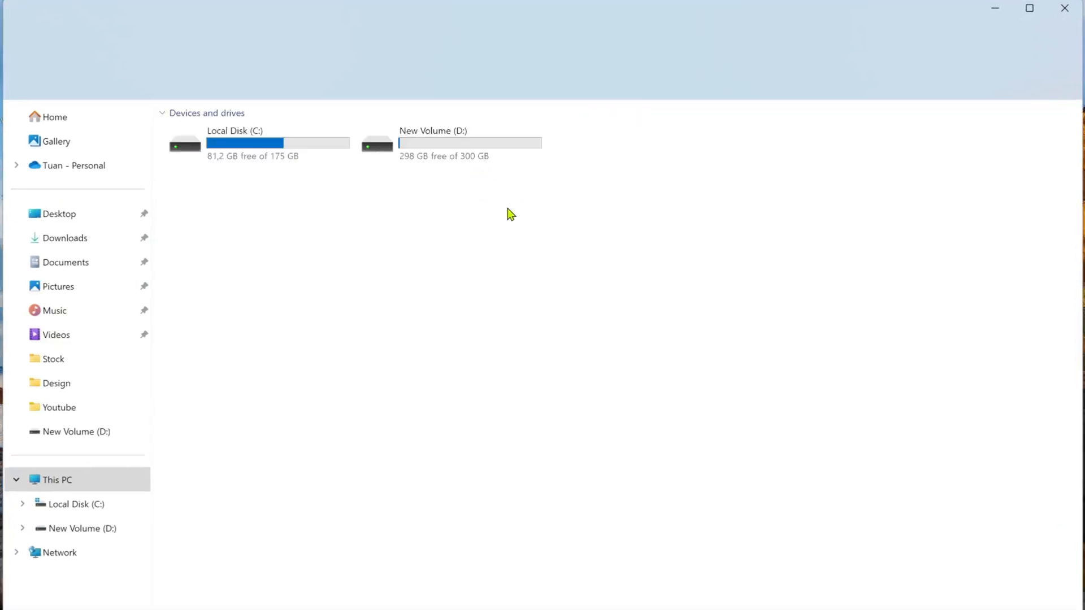
{"action": "double_click", "coordinate": [439, 148]}
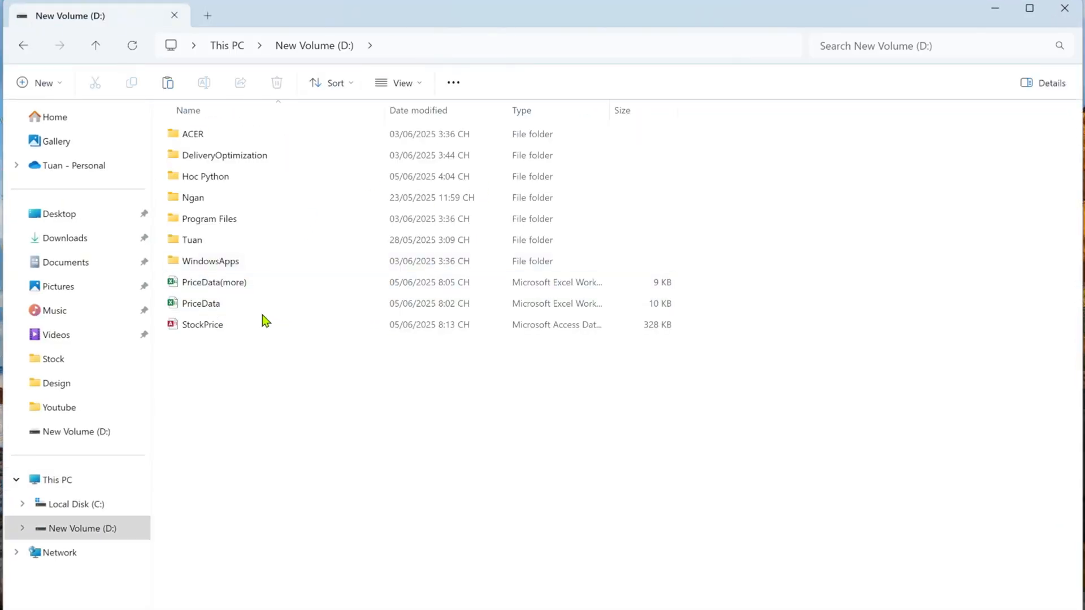
{"action": "double_click", "coordinate": [204, 307]}
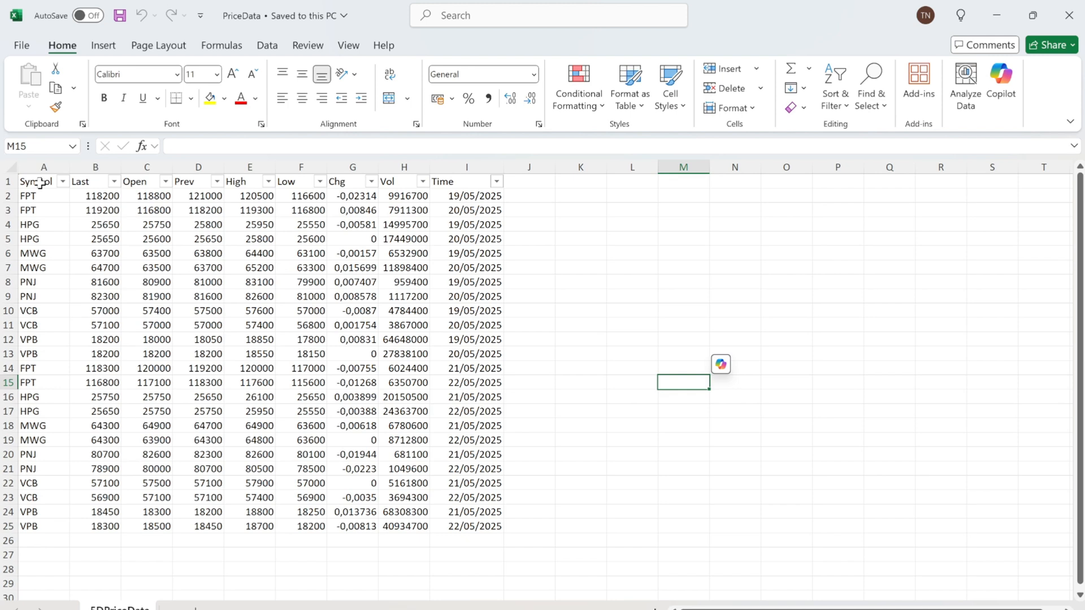
Step: Examine the column headings of the price data one by one, from Symbol through Time
{"action": "left_click", "coordinate": [39, 182]}
{"action": "left_click", "coordinate": [100, 183]}
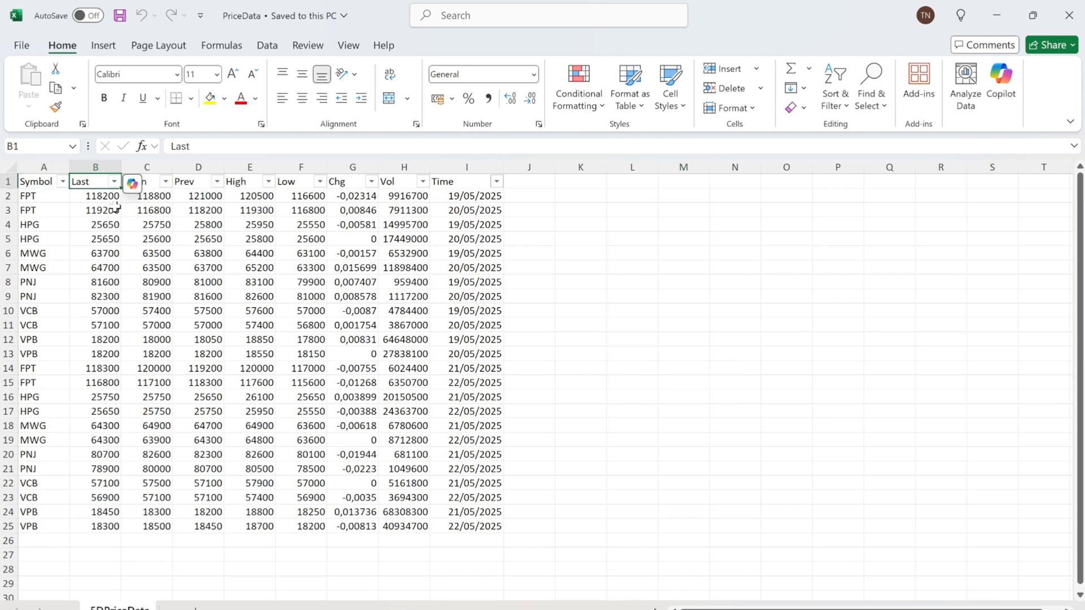
{"action": "left_click", "coordinate": [46, 184]}
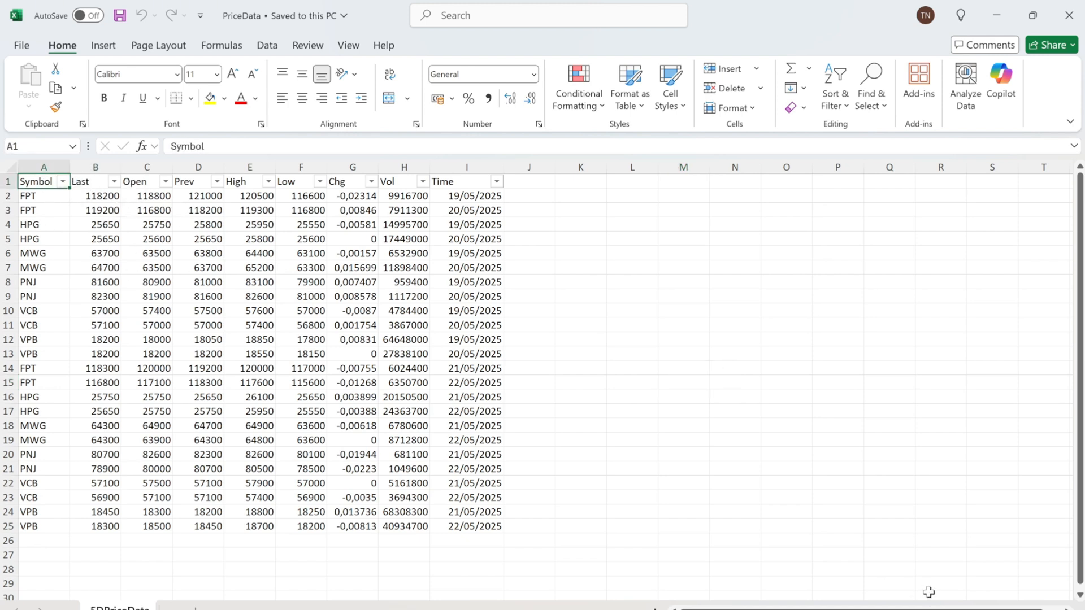
{"action": "key", "text": "Right"}
{"action": "key", "text": "Right"}
{"action": "key", "text": "Right"}
{"action": "key", "text": "Right"}
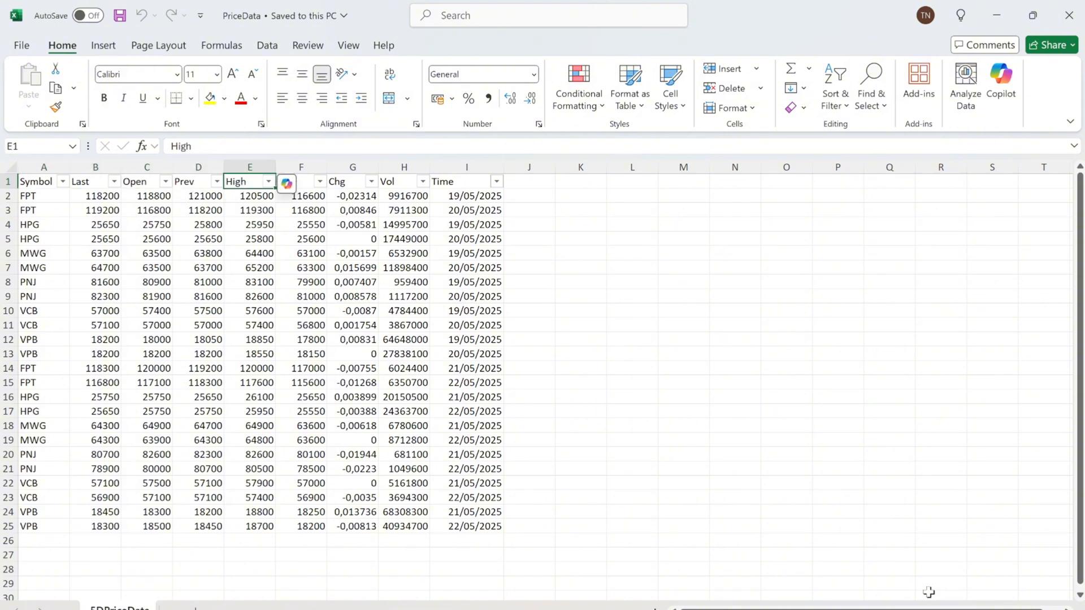
{"action": "key", "text": "Right"}
{"action": "key", "text": "Right"}
{"action": "key", "text": "Right"}
{"action": "key", "text": "Right"}
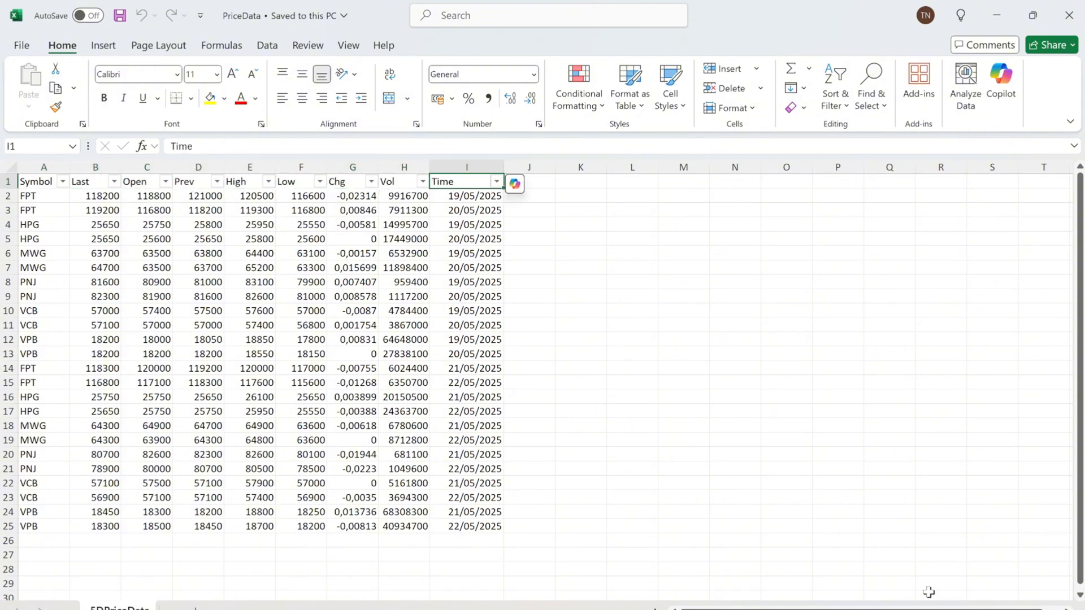
Step: Apply borders to all cells of the price data range A1:I25
{"action": "left_click_drag", "start_coordinate": [25, 181], "coordinate": [455, 519]}
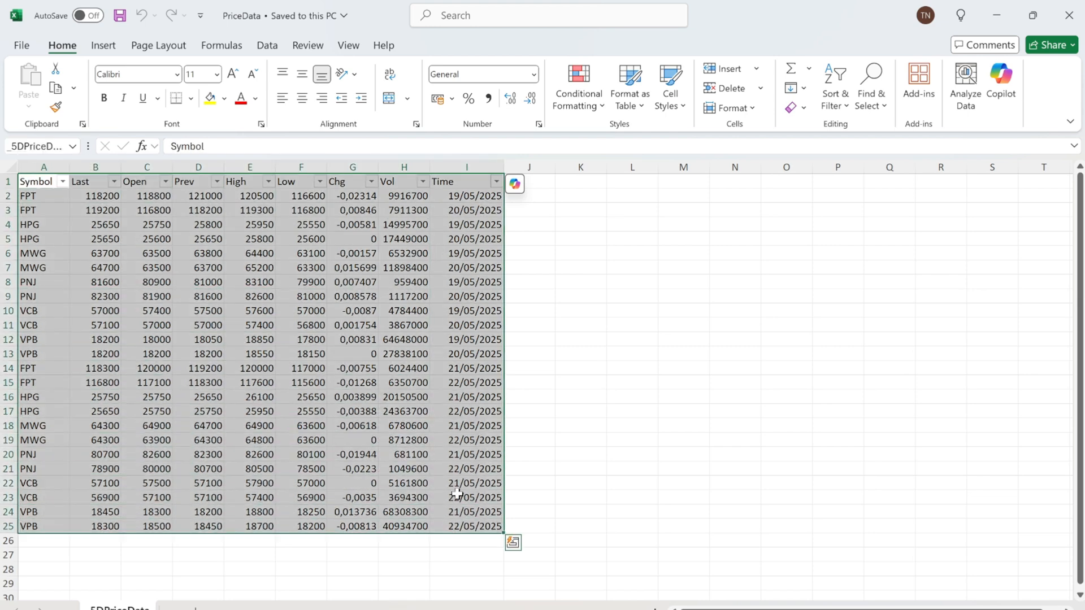
{"action": "left_click", "coordinate": [191, 98]}
{"action": "left_click", "coordinate": [205, 251]}
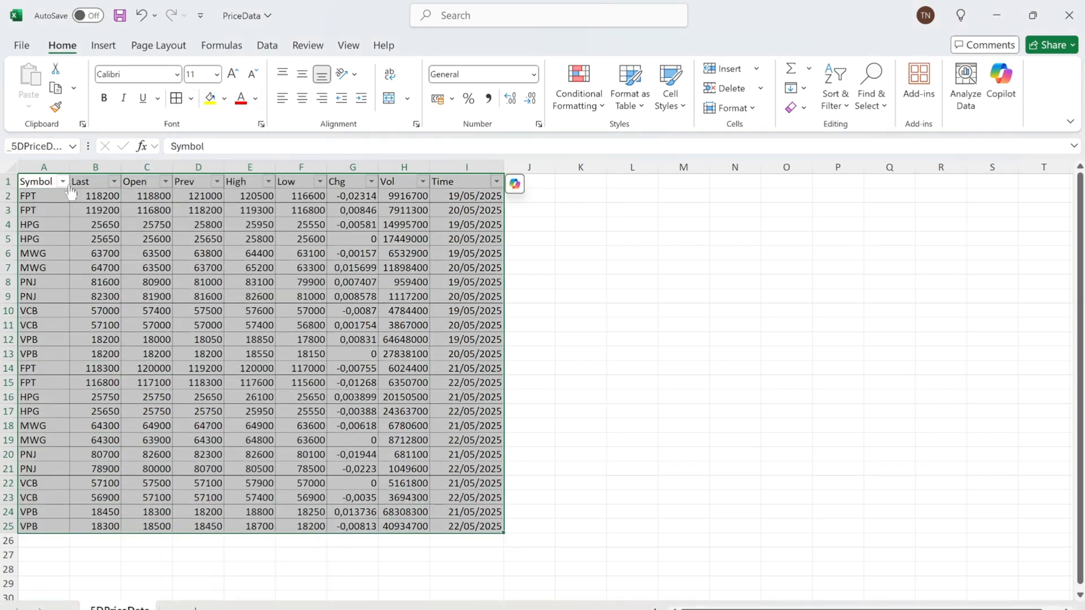
Step: Fill the header row A1:I1 with yellow, and save and close the PriceData workbook
{"action": "left_click", "coordinate": [48, 179]}
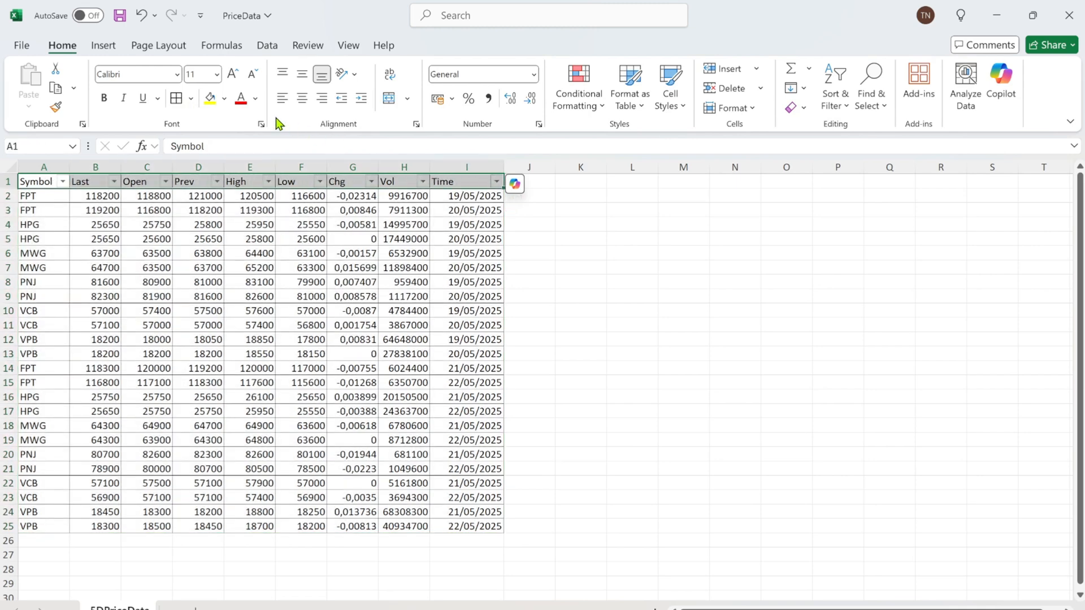
{"action": "left_click", "coordinate": [211, 100]}
{"action": "left_click", "coordinate": [632, 314]}
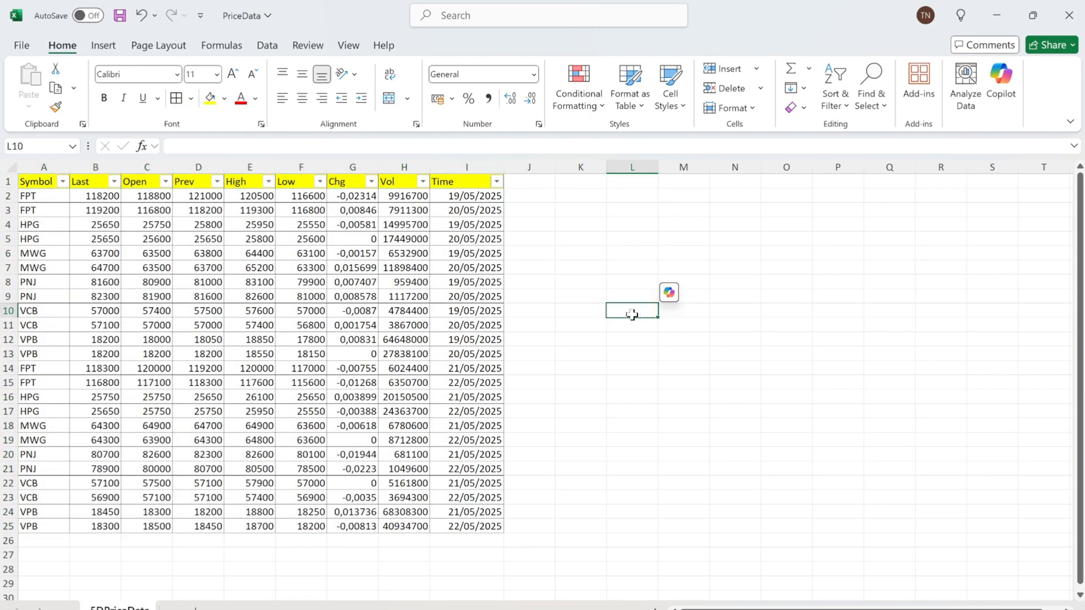
{"action": "left_click", "coordinate": [120, 15]}
{"action": "left_click", "coordinate": [1069, 15]}
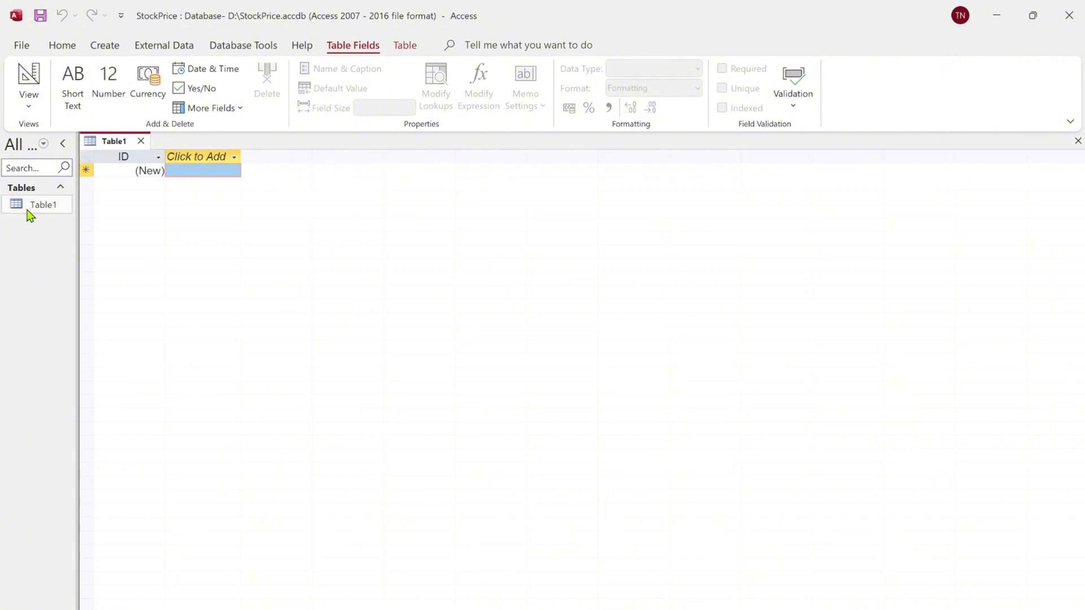
Step: In the Access database, start an Excel import of D:\PriceData.xlsx into a new table in the current database
{"action": "left_click", "coordinate": [30, 215]}
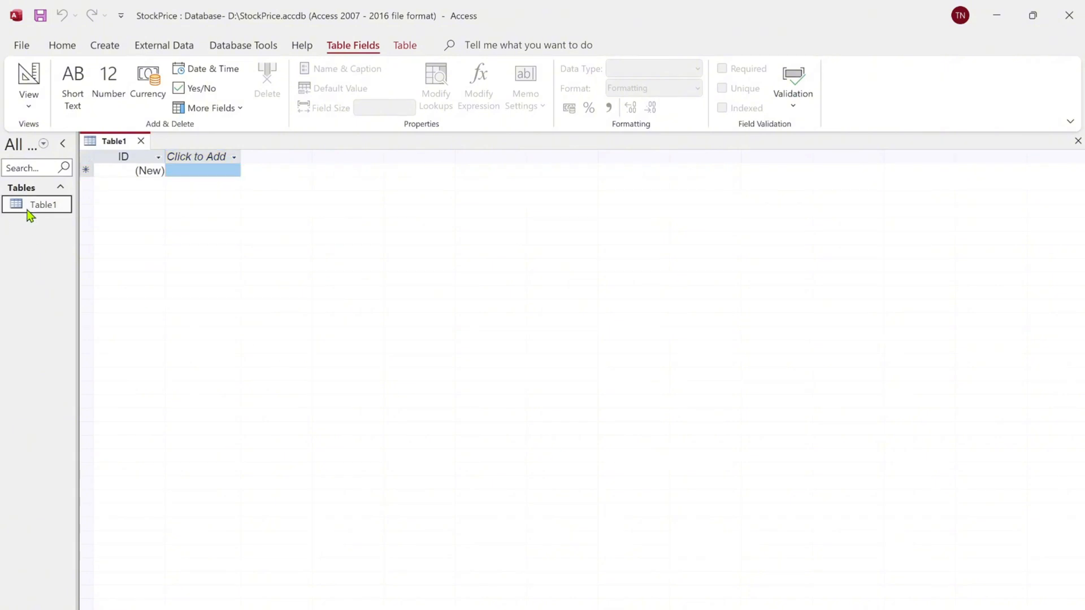
{"action": "right_click", "coordinate": [30, 215]}
{"action": "mouse_move", "coordinate": [133, 270]}
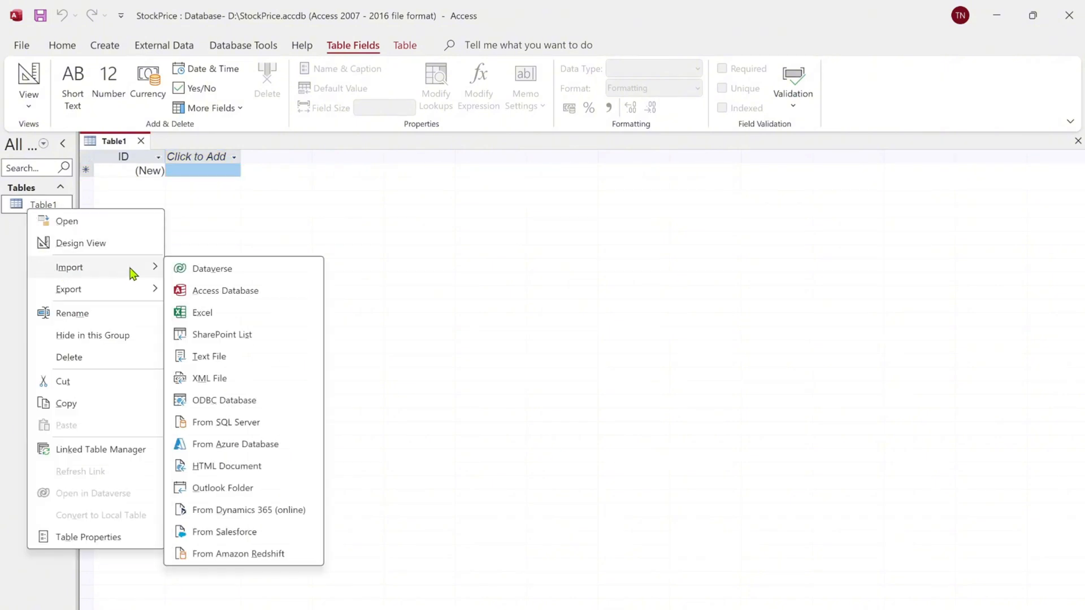
{"action": "left_click", "coordinate": [193, 314]}
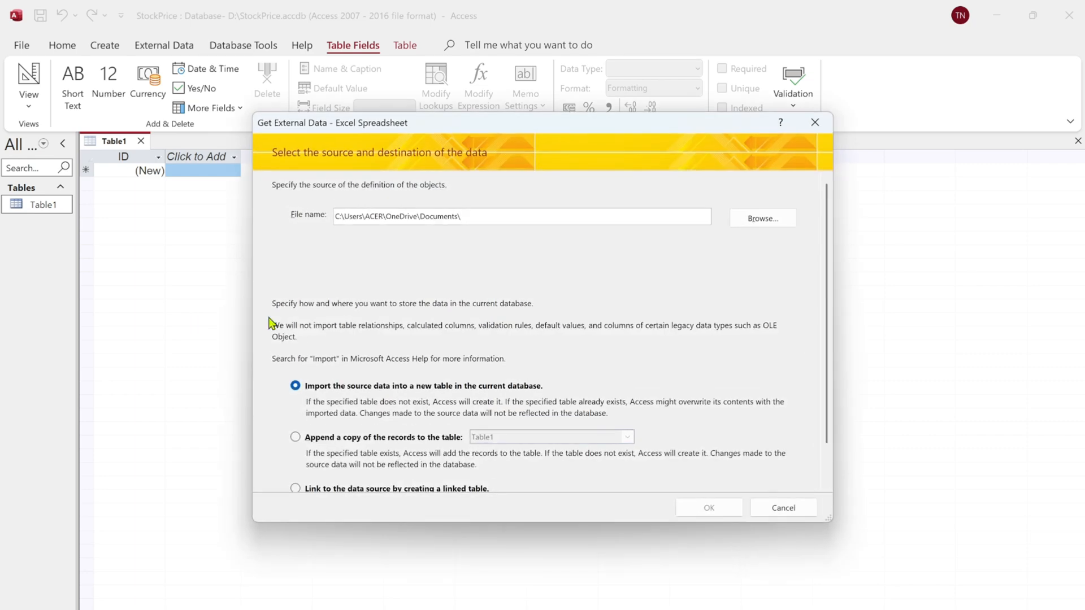
{"action": "left_click", "coordinate": [770, 222]}
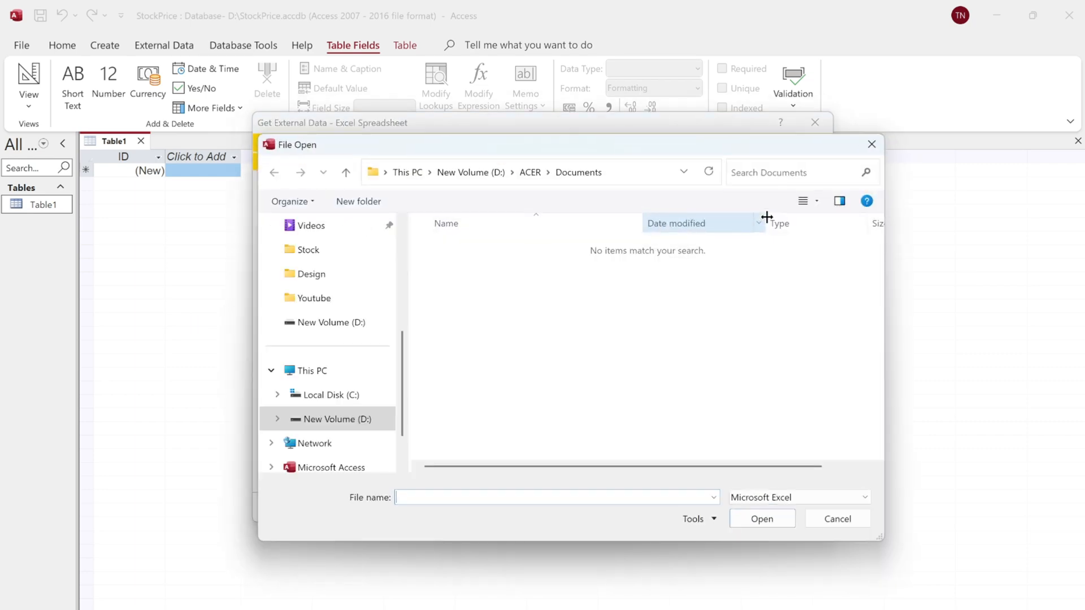
{"action": "left_click", "coordinate": [366, 420]}
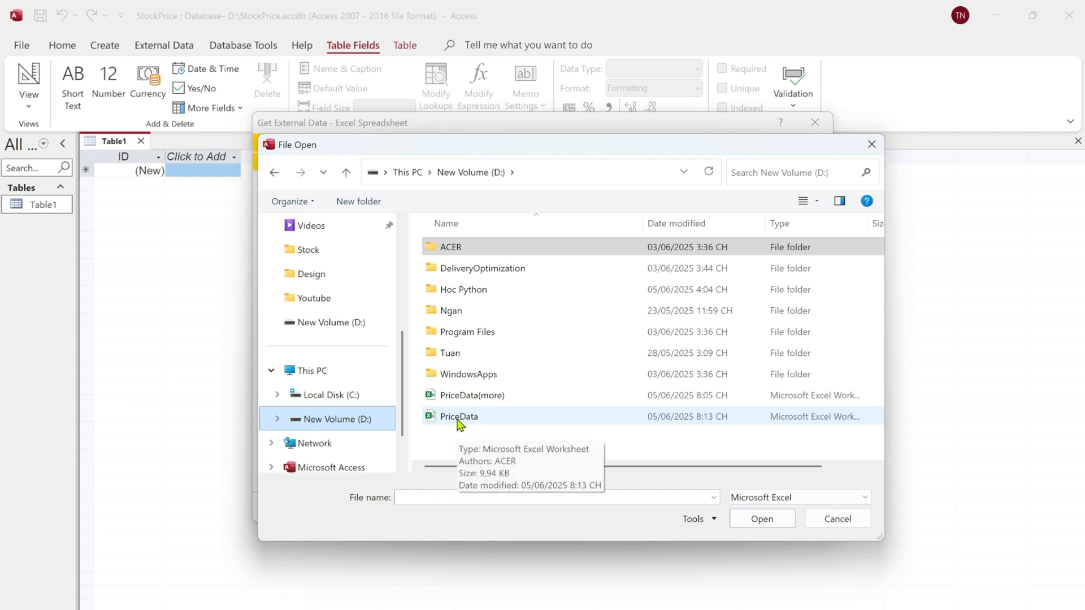
{"action": "left_click", "coordinate": [459, 418]}
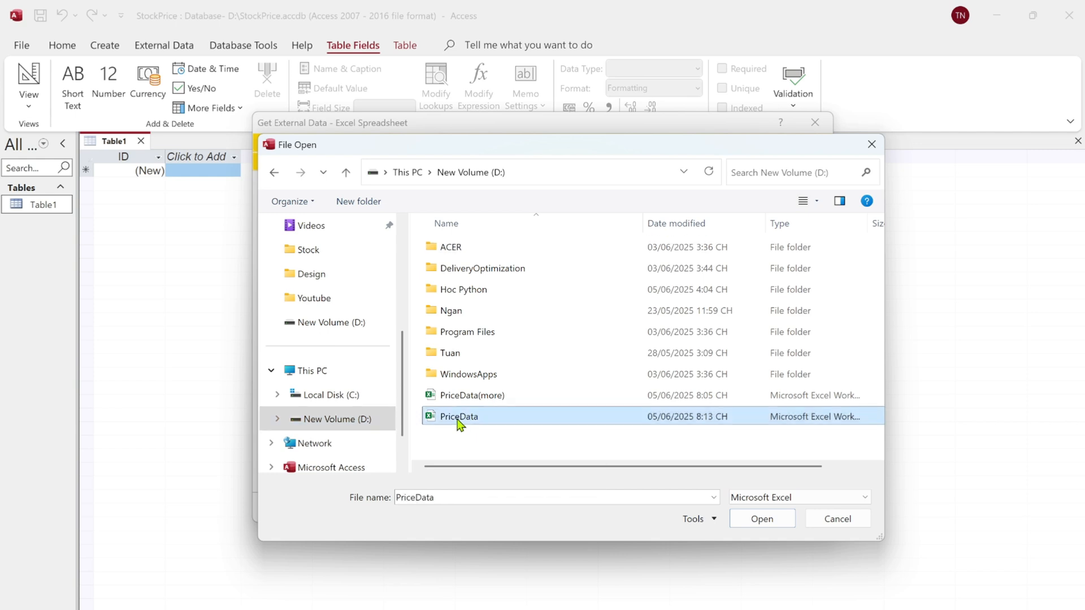
{"action": "left_click", "coordinate": [763, 519]}
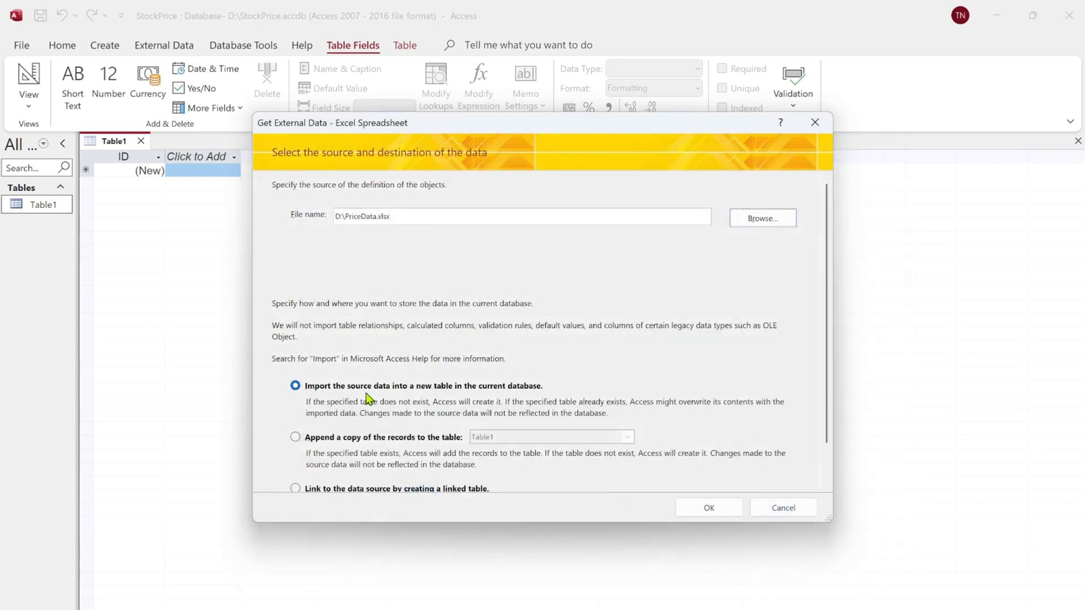
{"action": "left_click", "coordinate": [708, 510]}
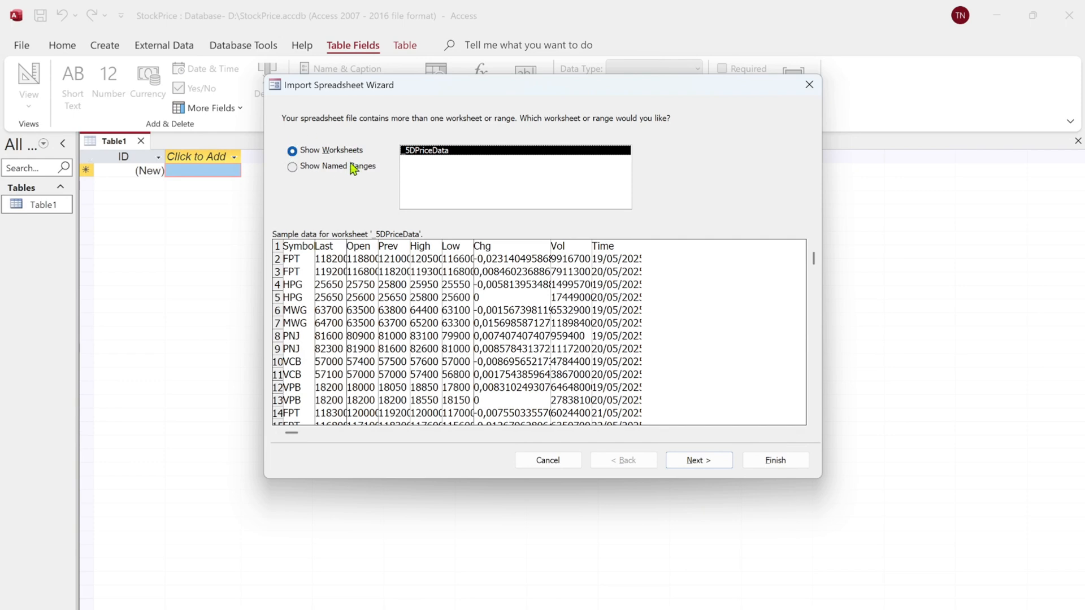
Step: Set the import to use worksheet _5DPriceData with its first row as column headings and no primary key
{"action": "left_click", "coordinate": [699, 460]}
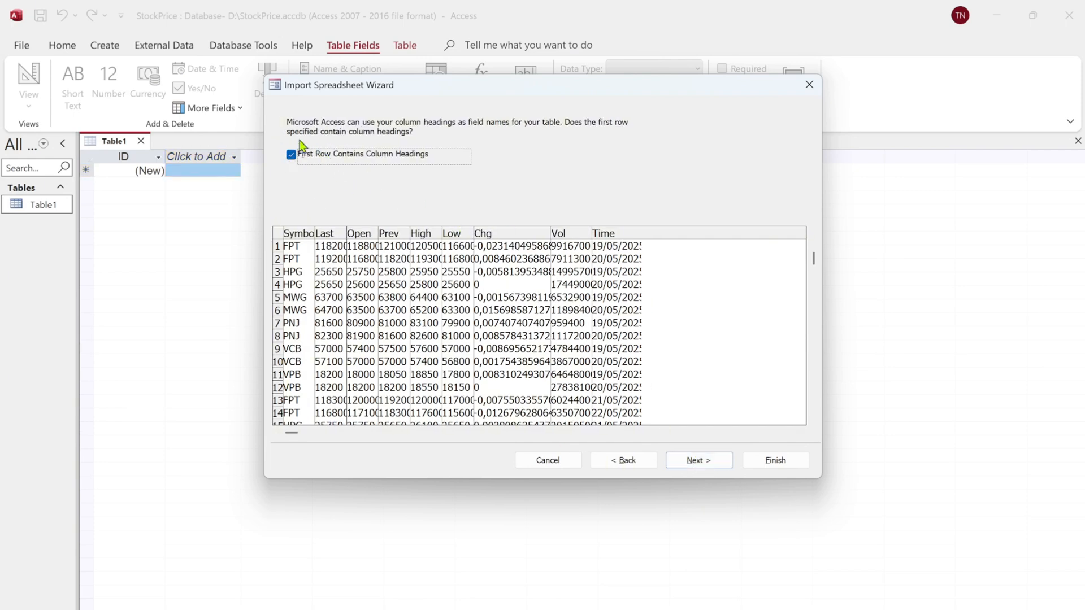
{"action": "left_click", "coordinate": [708, 462]}
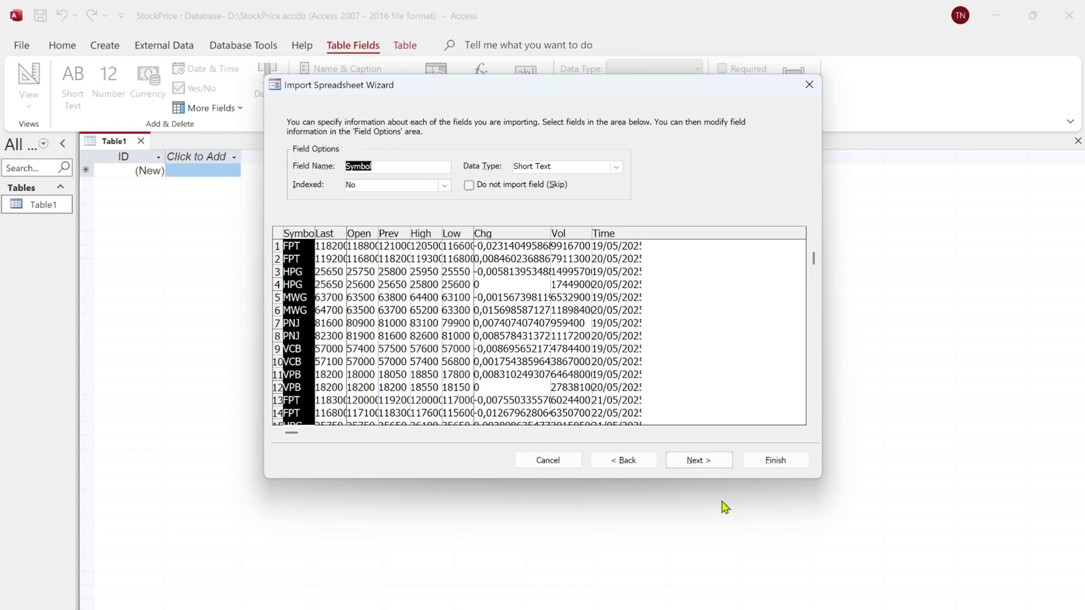
{"action": "left_click", "coordinate": [699, 461]}
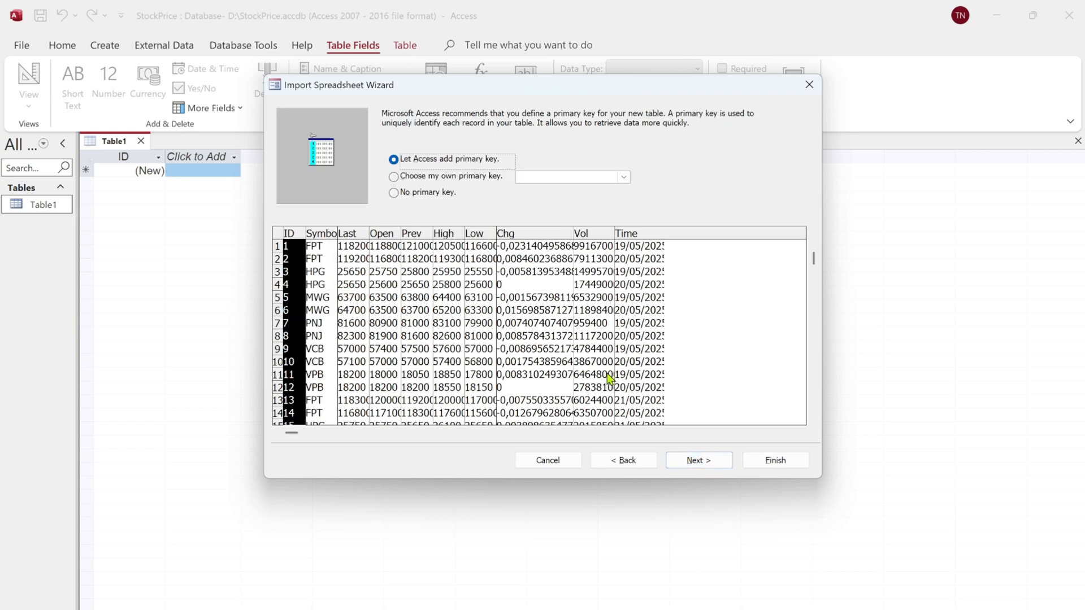
{"action": "left_click", "coordinate": [411, 199]}
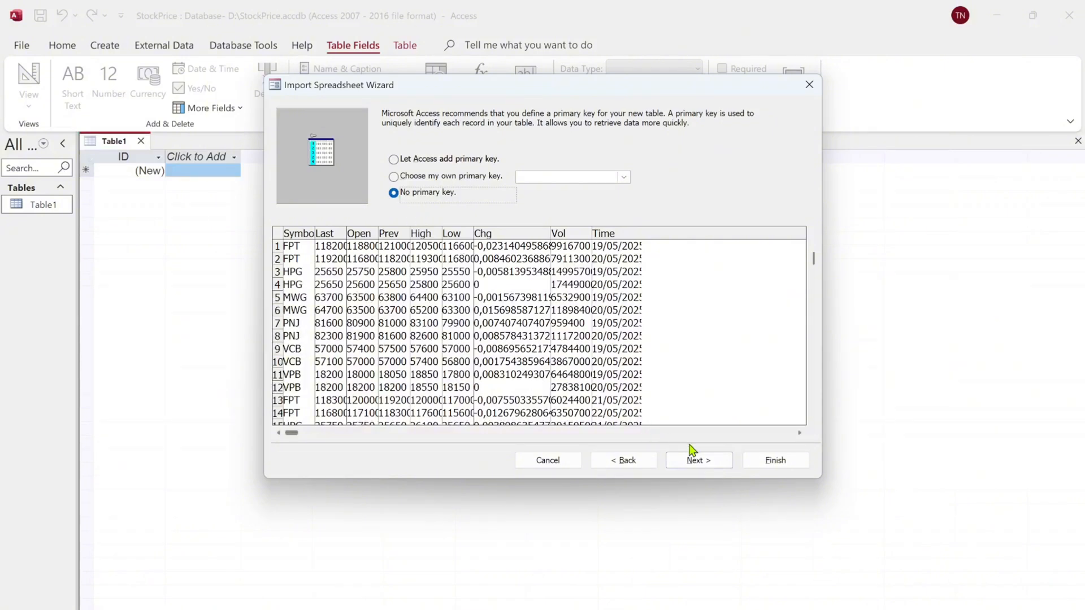
{"action": "left_click", "coordinate": [702, 461]}
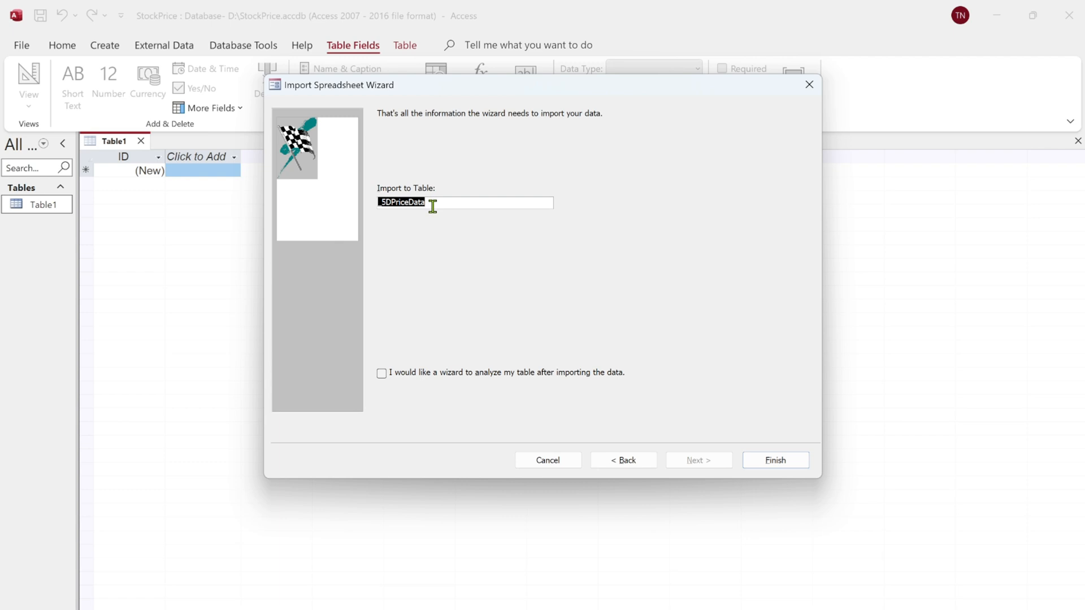
Step: Name the destination table StockPrice and finish the import without saving the import steps
{"action": "type", "text": "StockPrice"}
{"action": "left_click", "coordinate": [775, 461]}
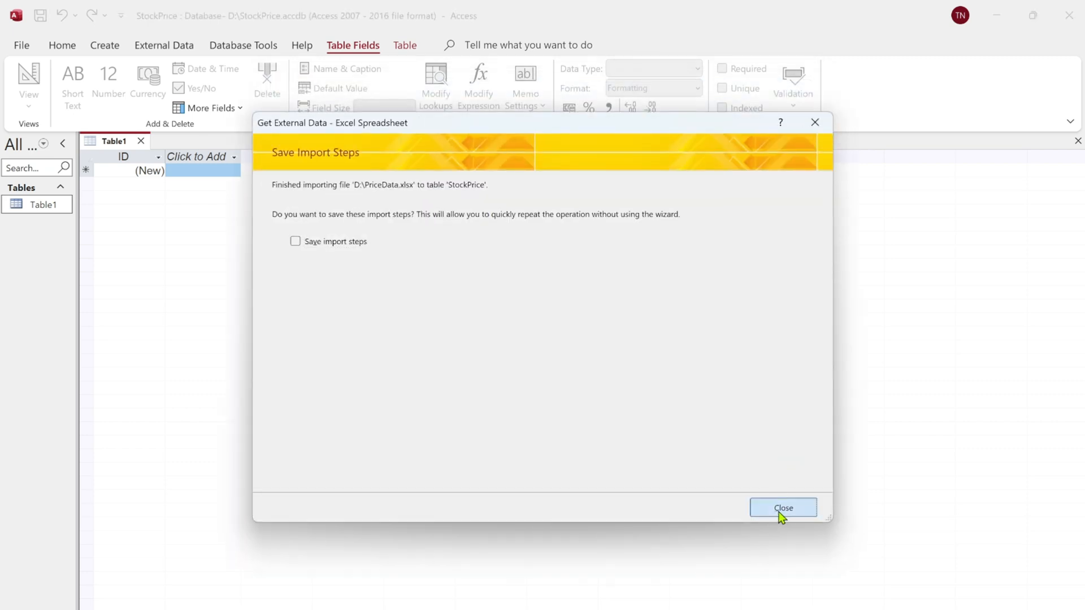
{"action": "left_click", "coordinate": [783, 508]}
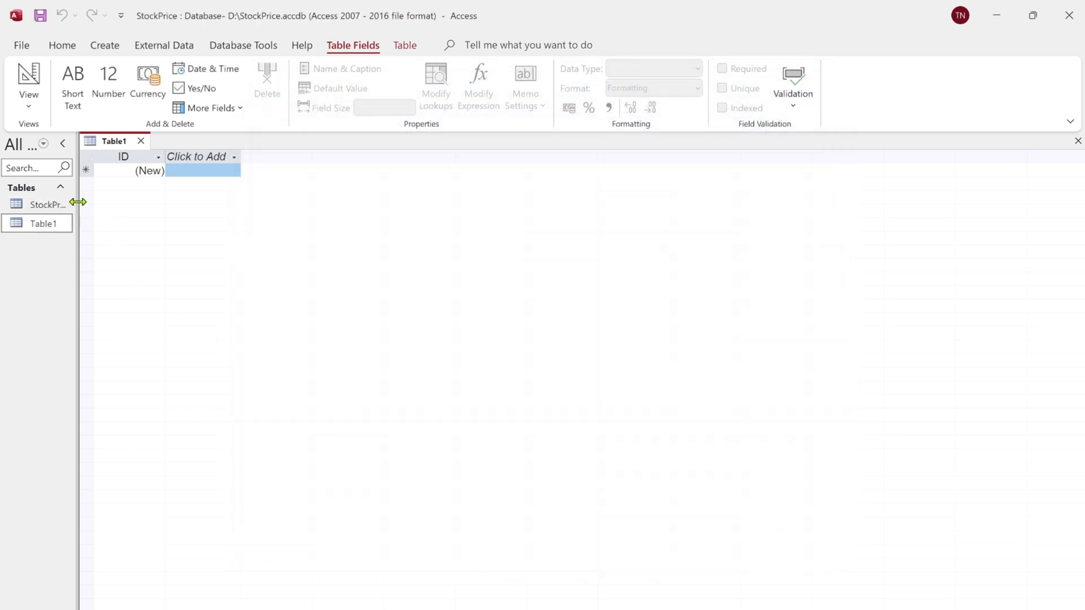
Step: Widen the navigation pane so full table names fit, and open the StockPrice table
{"action": "left_click_drag", "start_coordinate": [77, 202], "coordinate": [115, 208]}
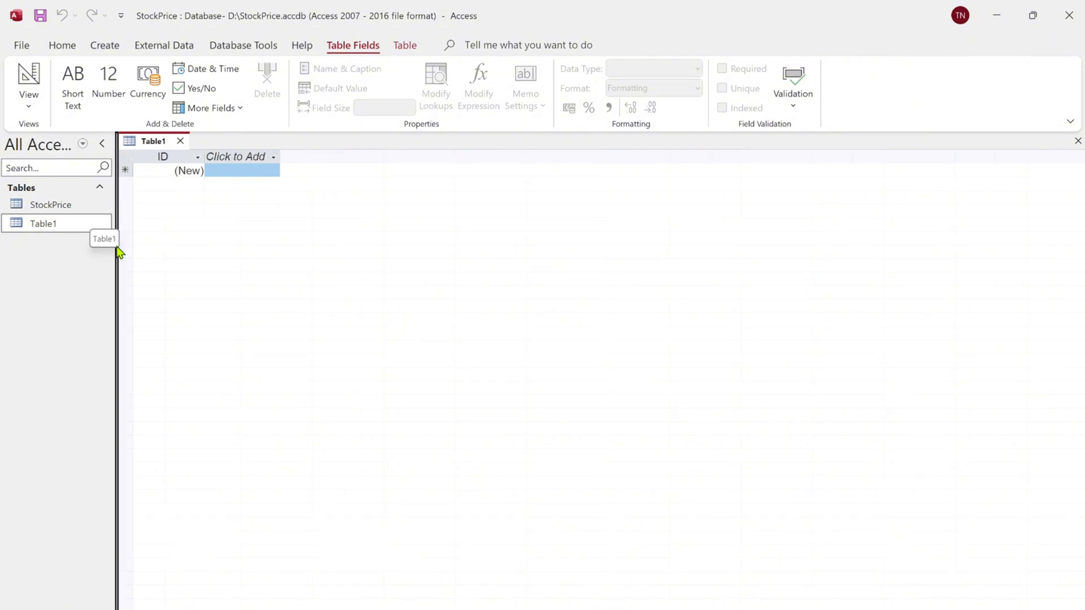
{"action": "double_click", "coordinate": [69, 209]}
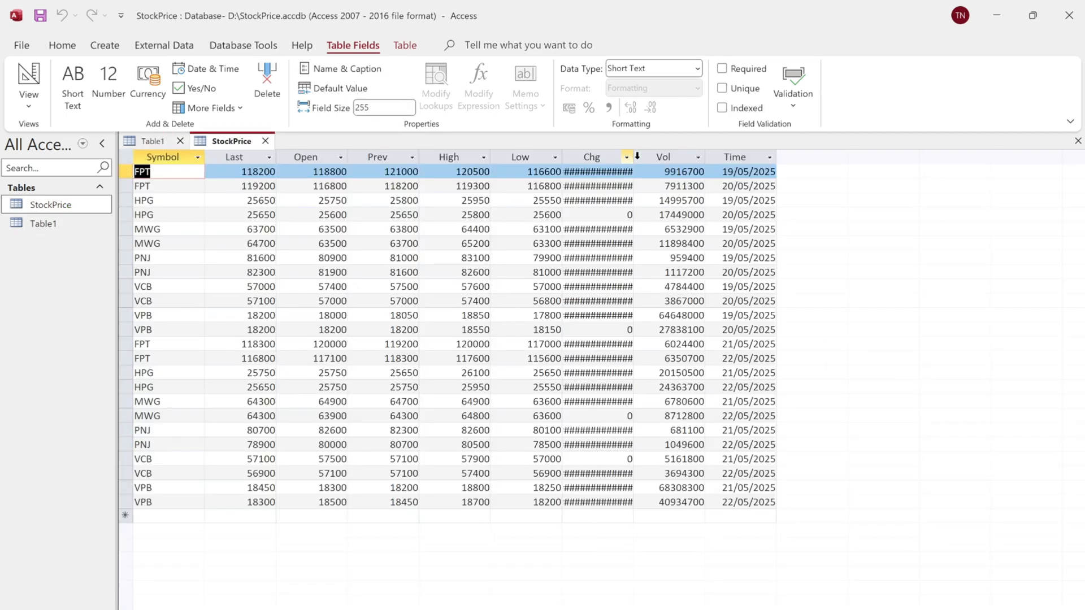
Step: Widen the Chg column of the StockPrice table and close Table1
{"action": "left_click_drag", "start_coordinate": [633, 157], "coordinate": [651, 158]}
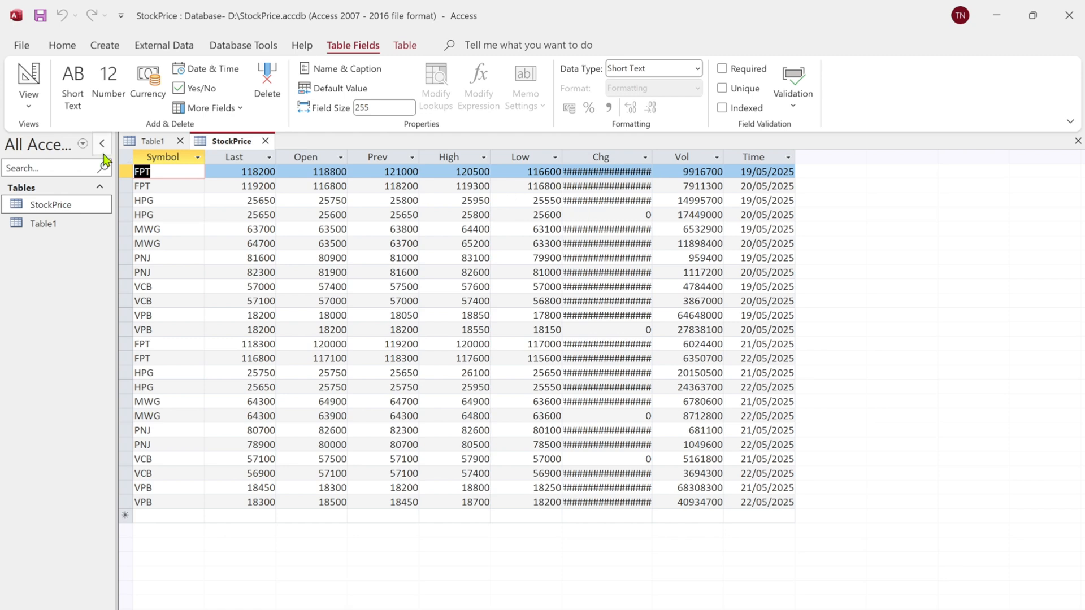
{"action": "right_click", "coordinate": [72, 210]}
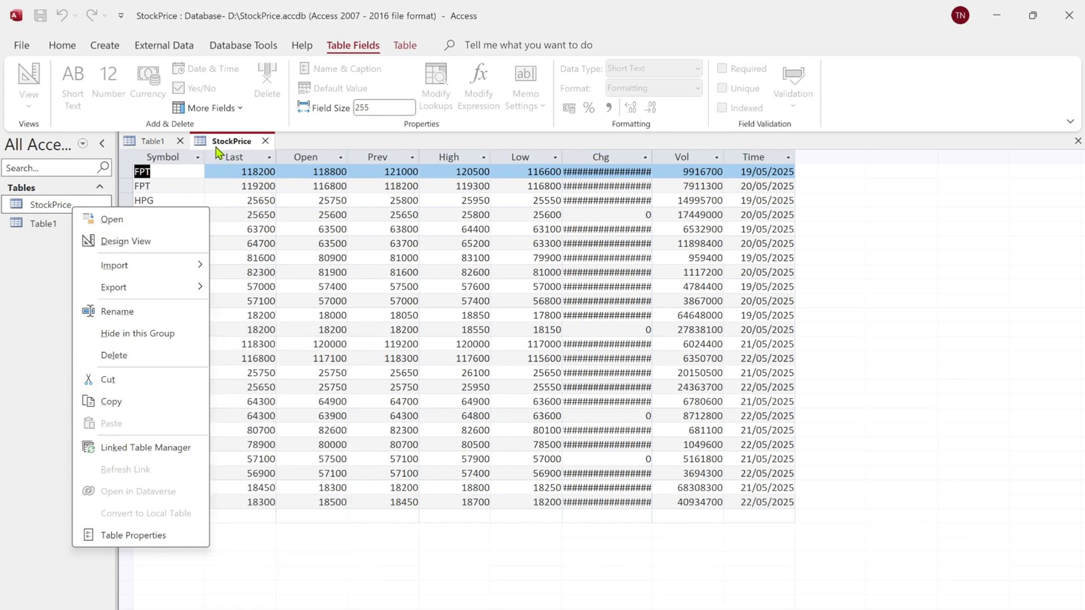
{"action": "left_click", "coordinate": [182, 145]}
{"action": "left_click", "coordinate": [180, 141]}
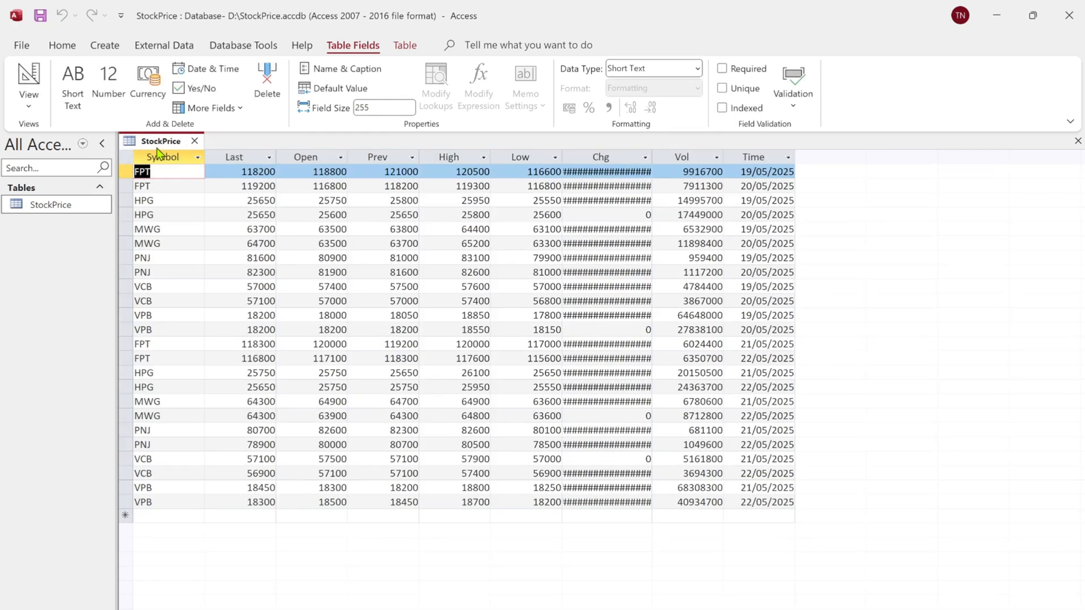
Step: Close the StockPrice datasheet, saving its layout changes, and open the table in Design View
{"action": "right_click", "coordinate": [162, 144]}
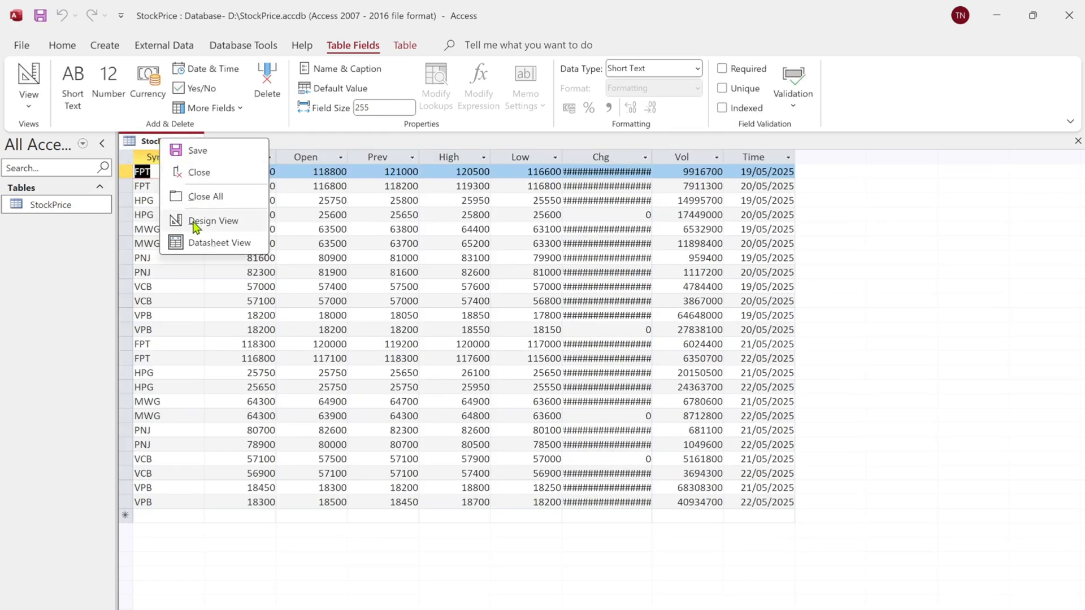
{"action": "left_click", "coordinate": [52, 207]}
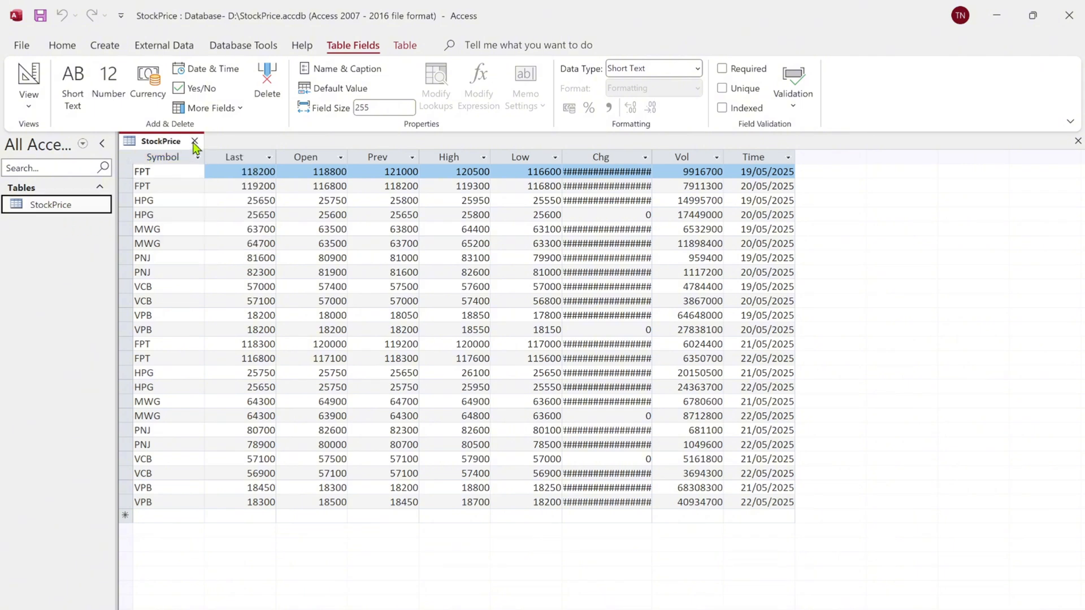
{"action": "left_click", "coordinate": [194, 142]}
{"action": "left_click", "coordinate": [497, 369]}
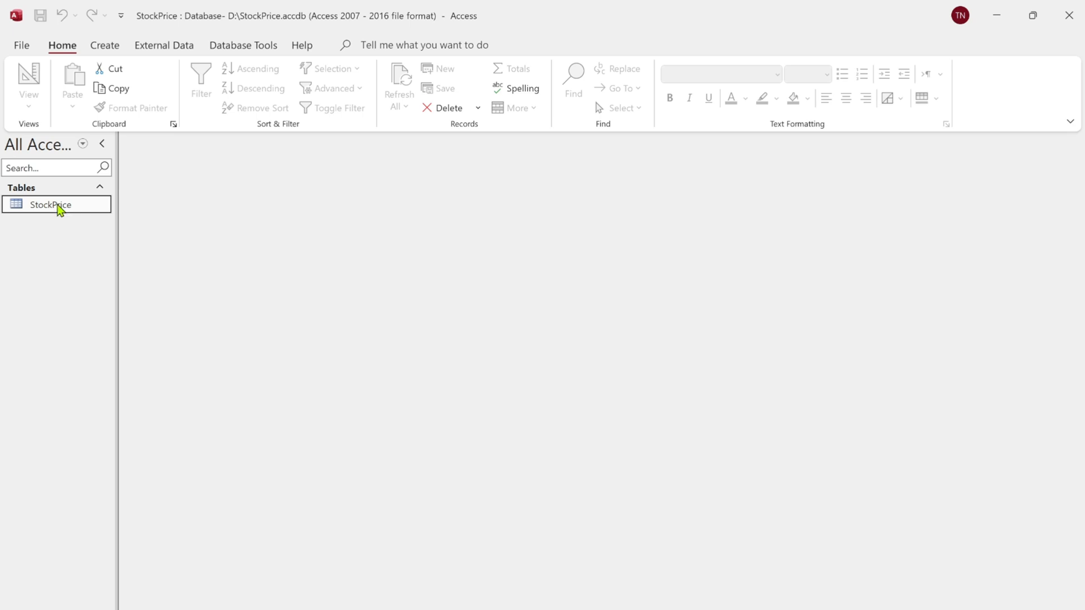
{"action": "right_click", "coordinate": [60, 208]}
{"action": "left_click", "coordinate": [94, 240]}
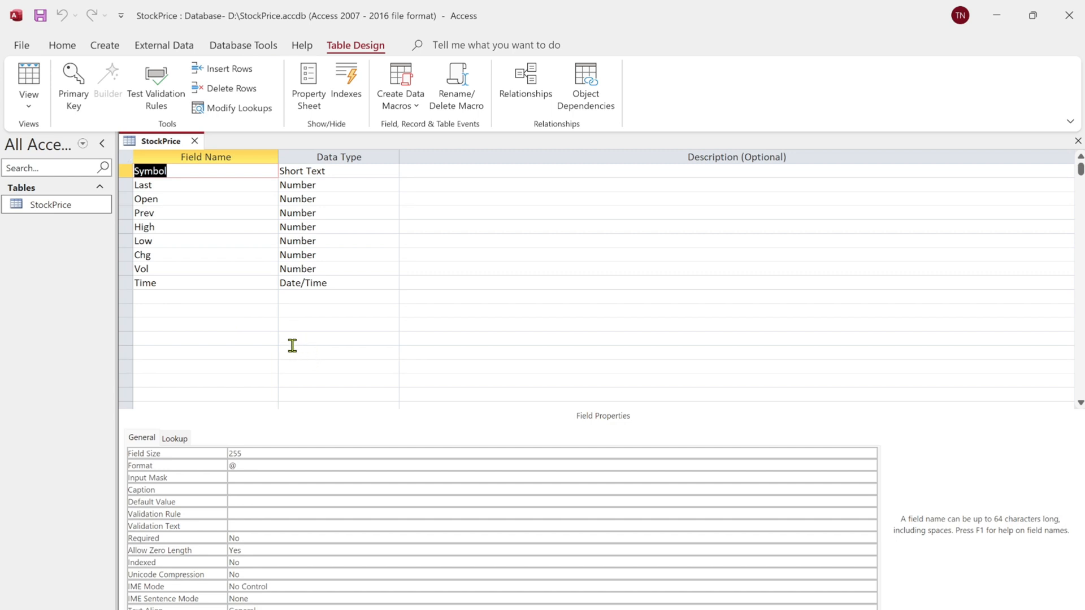
Step: Set the Chg field's format to Percent with 2 decimal places and save the table design
{"action": "left_click", "coordinate": [160, 255]}
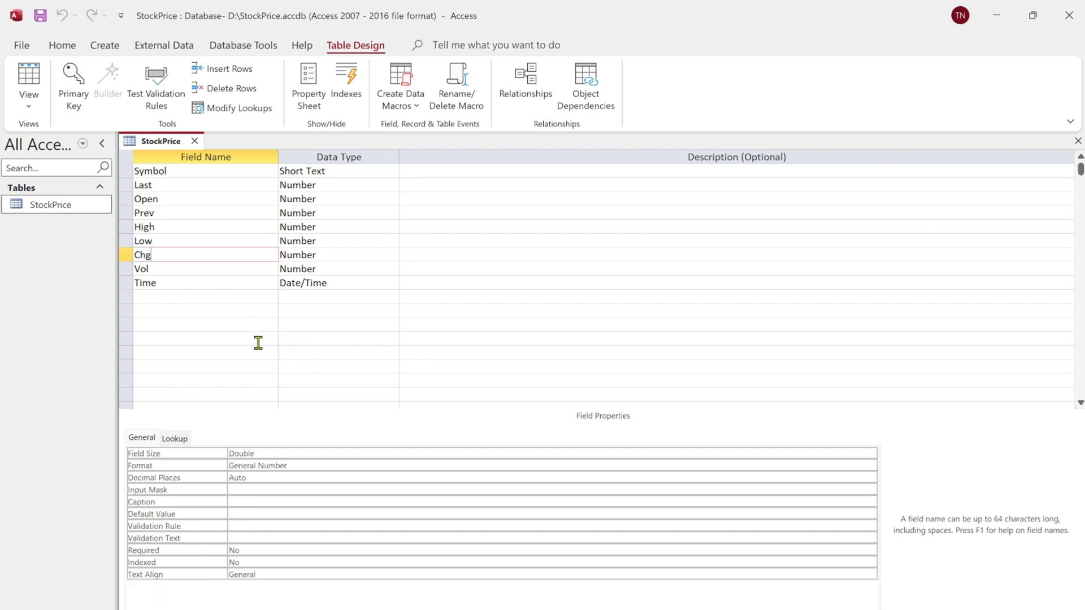
{"action": "left_click", "coordinate": [300, 465]}
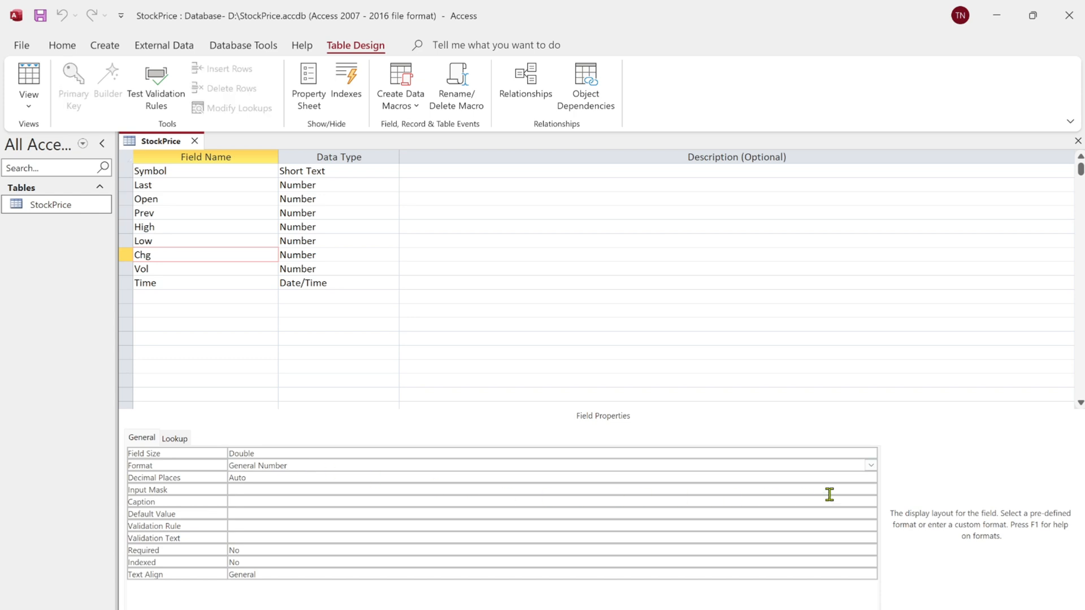
{"action": "left_click", "coordinate": [871, 465]}
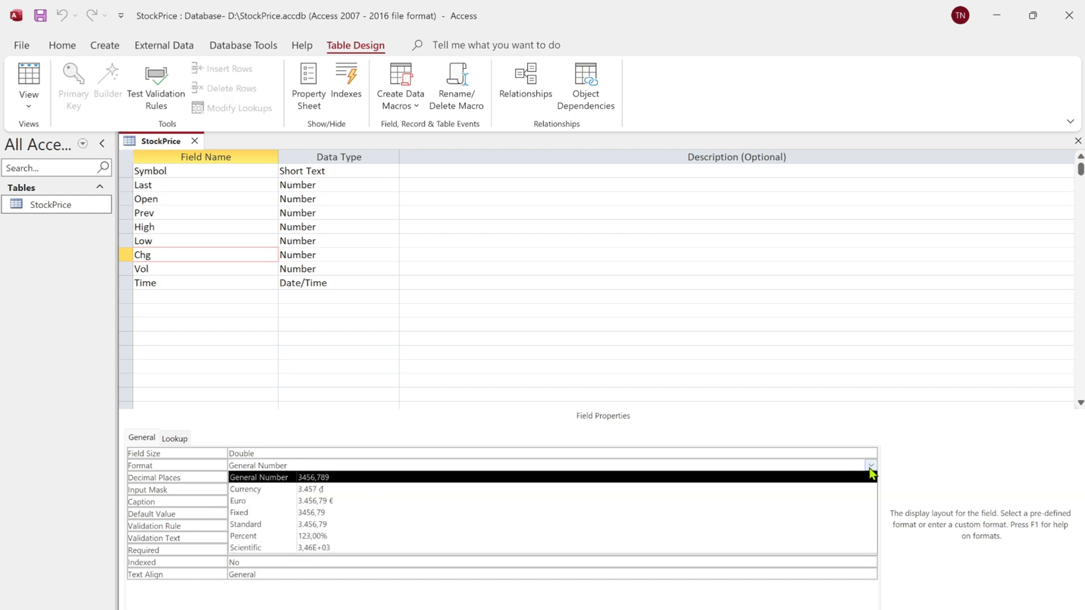
{"action": "left_click", "coordinate": [242, 537]}
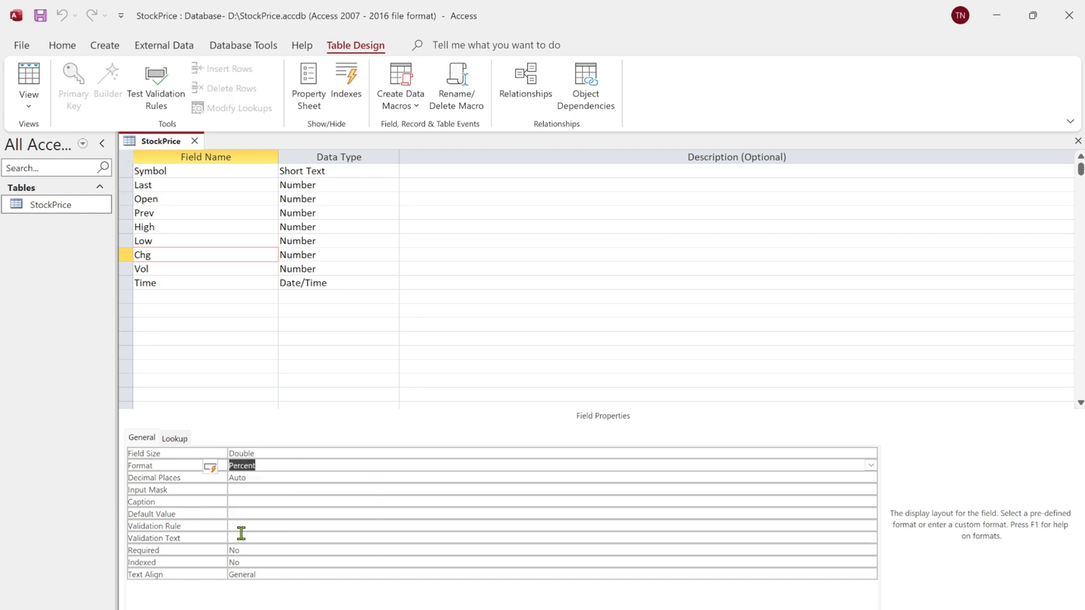
{"action": "left_click", "coordinate": [260, 479]}
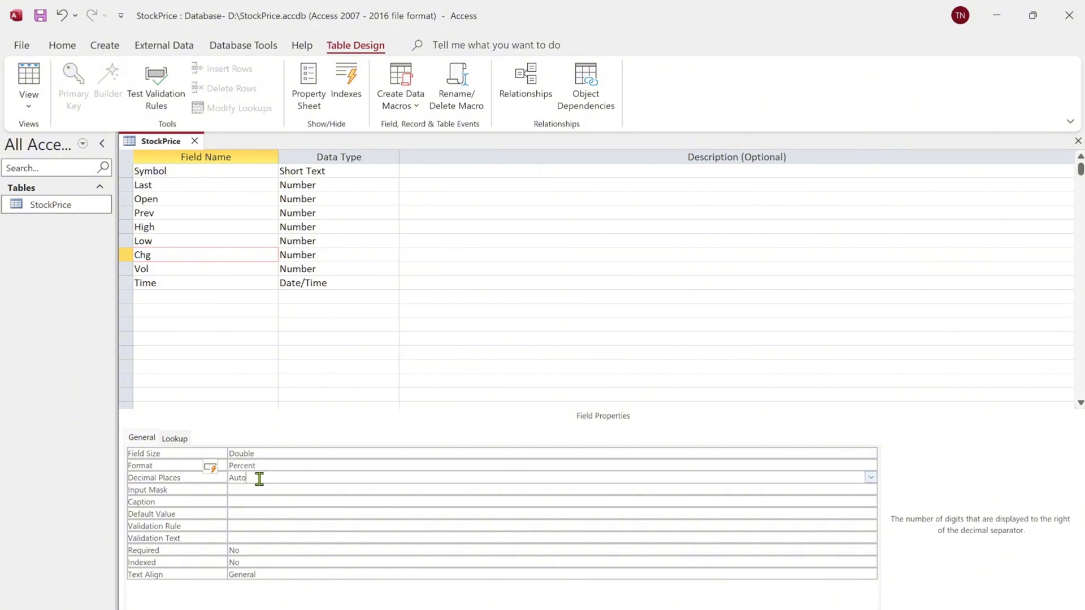
{"action": "left_click", "coordinate": [871, 478]}
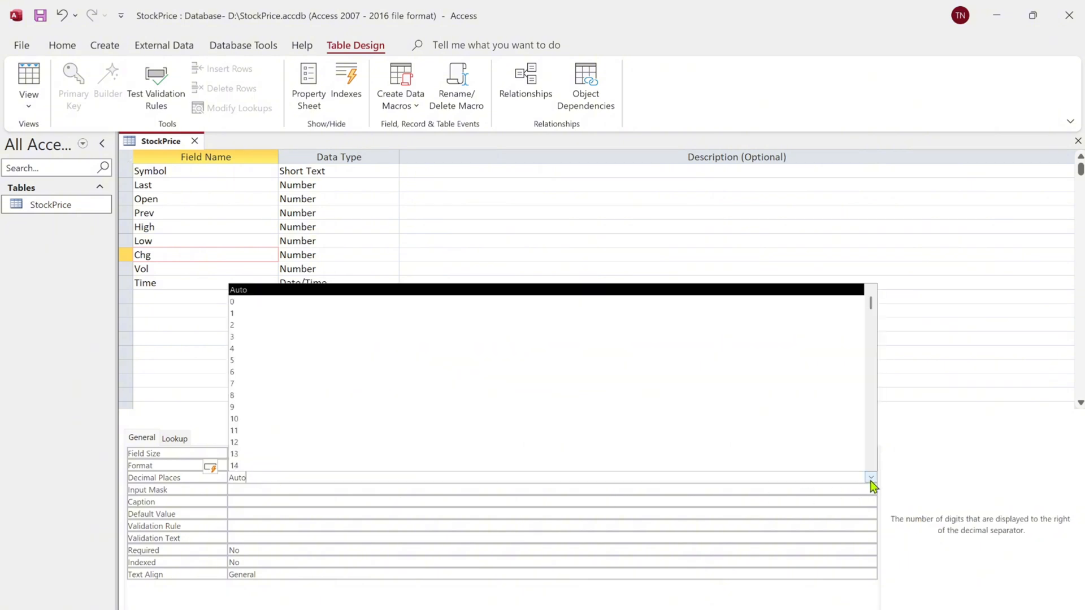
{"action": "left_click", "coordinate": [237, 326]}
{"action": "left_click", "coordinate": [40, 15]}
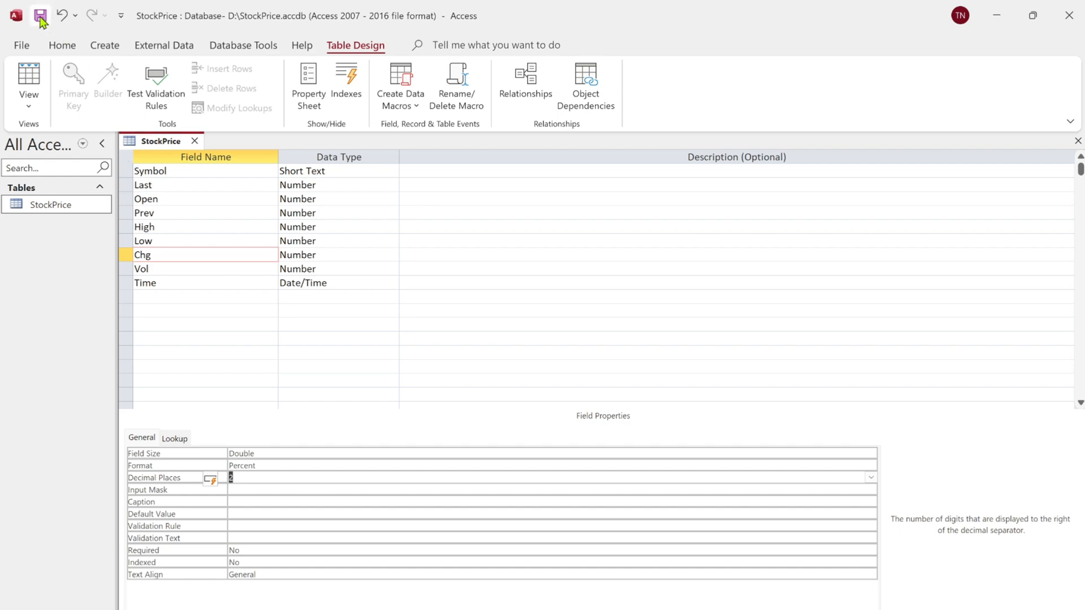
Step: Check the Chg values of the StockPrice table in Datasheet View, and close the table
{"action": "right_click", "coordinate": [168, 148]}
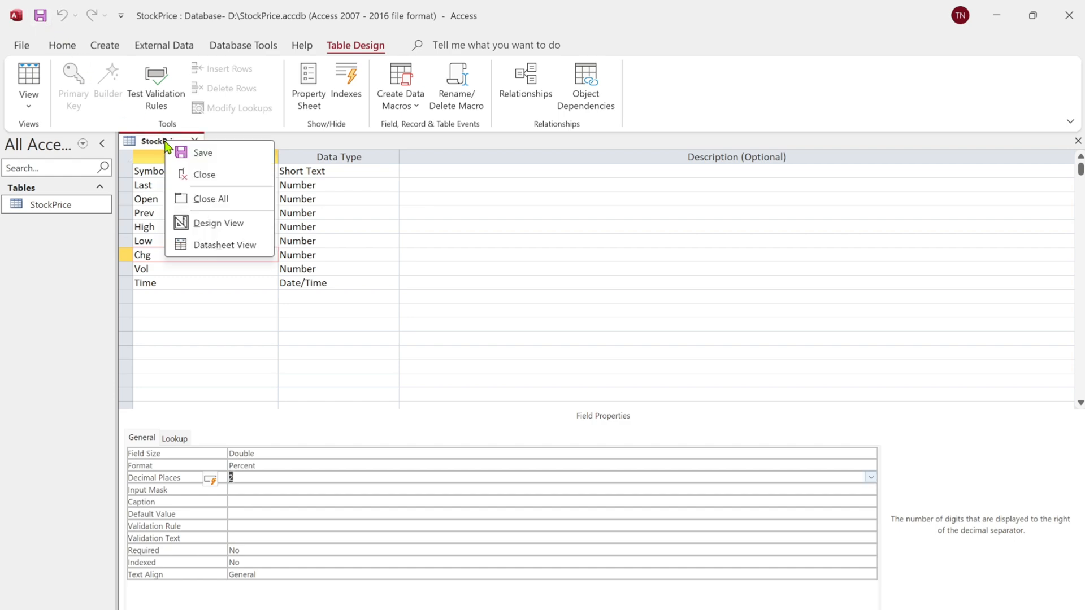
{"action": "left_click", "coordinate": [199, 245]}
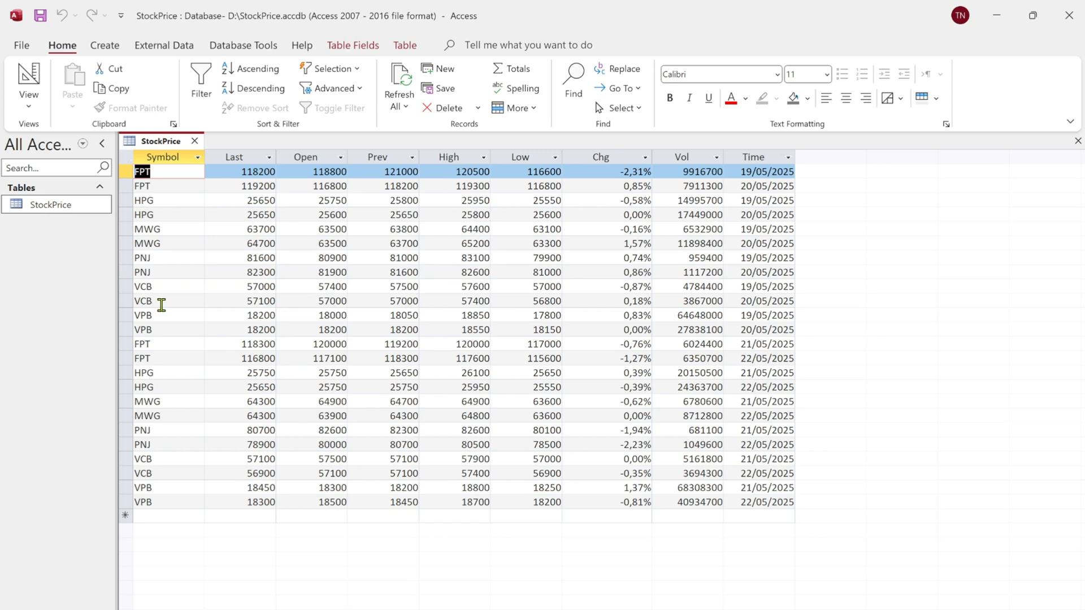
{"action": "left_click", "coordinate": [66, 209]}
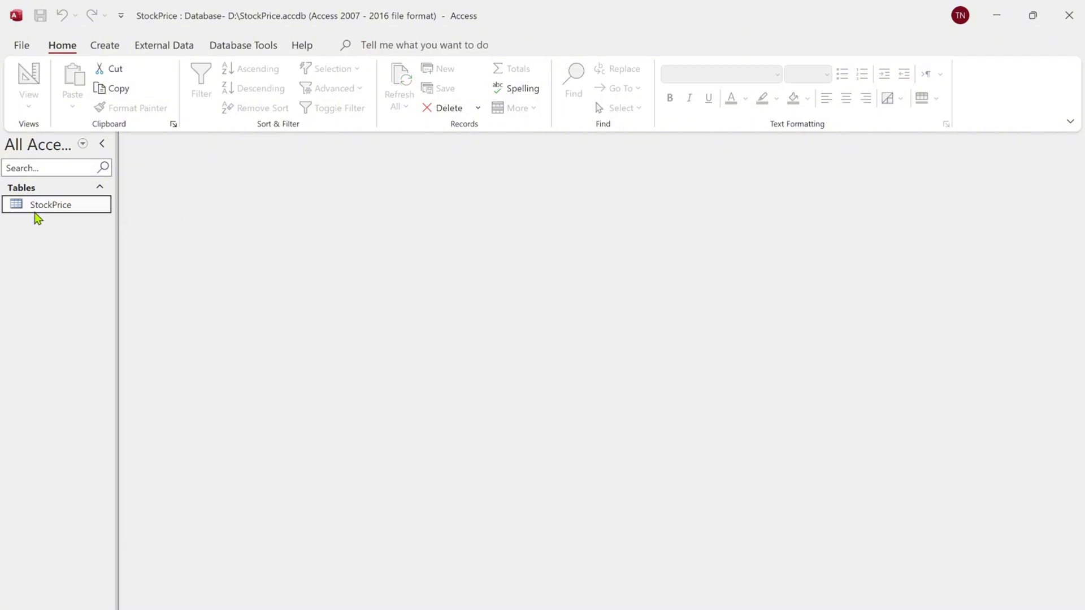
{"action": "right_click", "coordinate": [52, 211]}
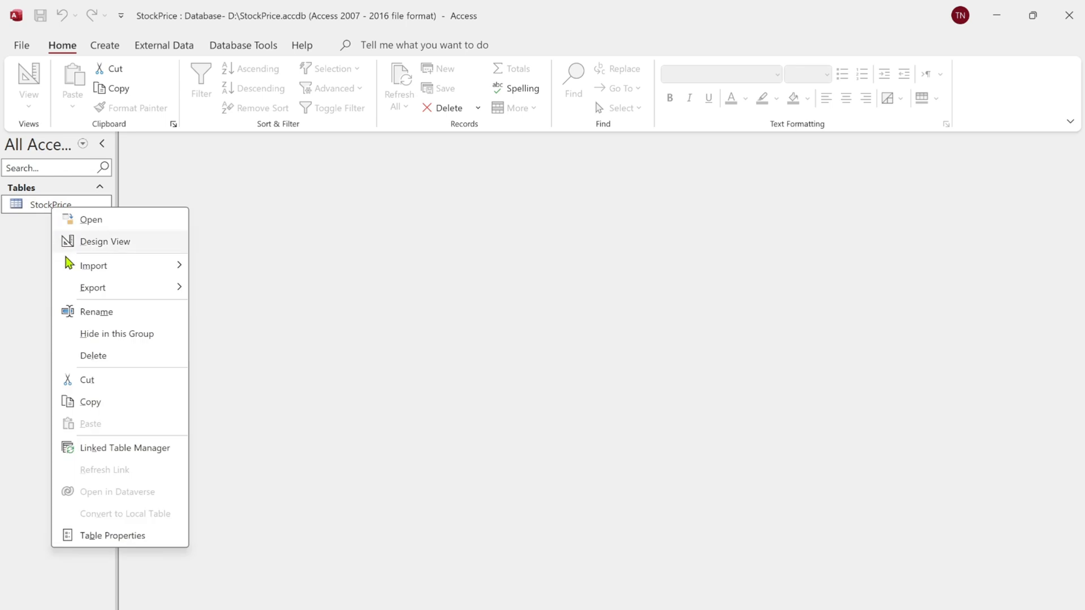
{"action": "mouse_move", "coordinate": [89, 269]}
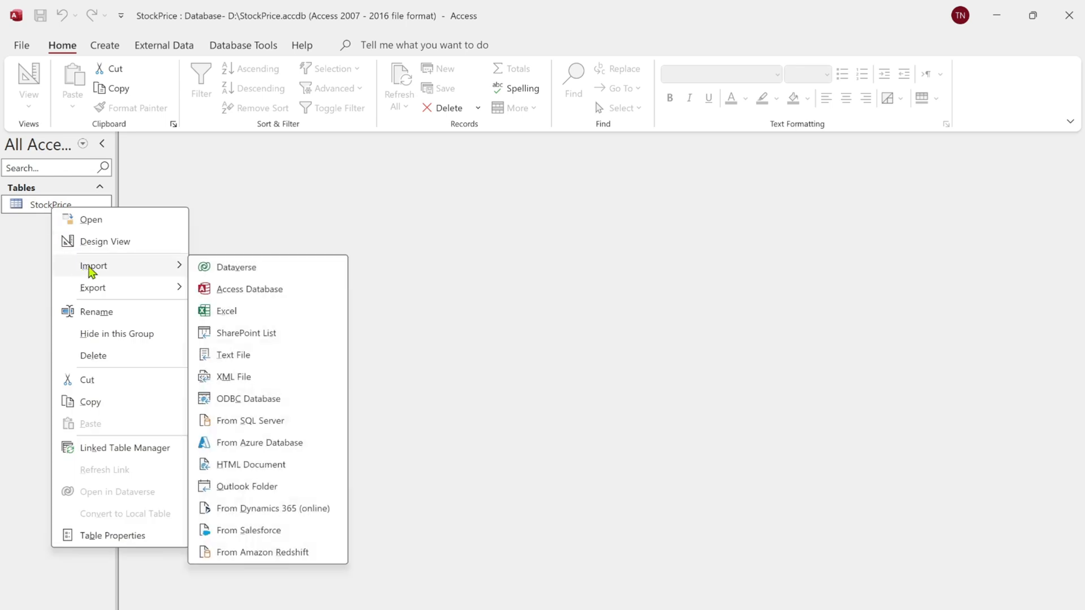
{"action": "left_click", "coordinate": [221, 313]}
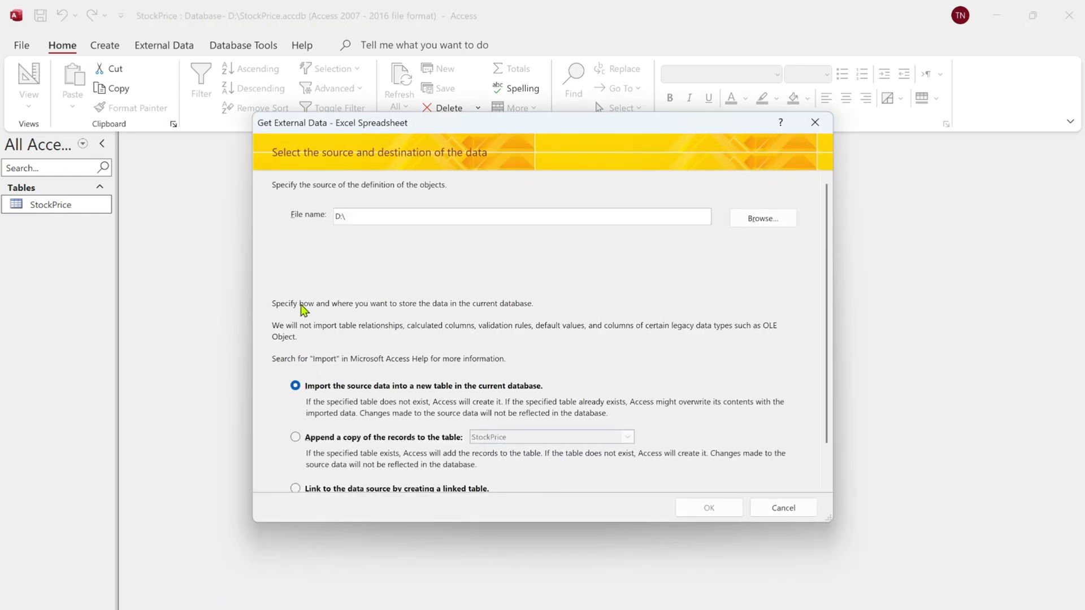
{"action": "left_click", "coordinate": [790, 508]}
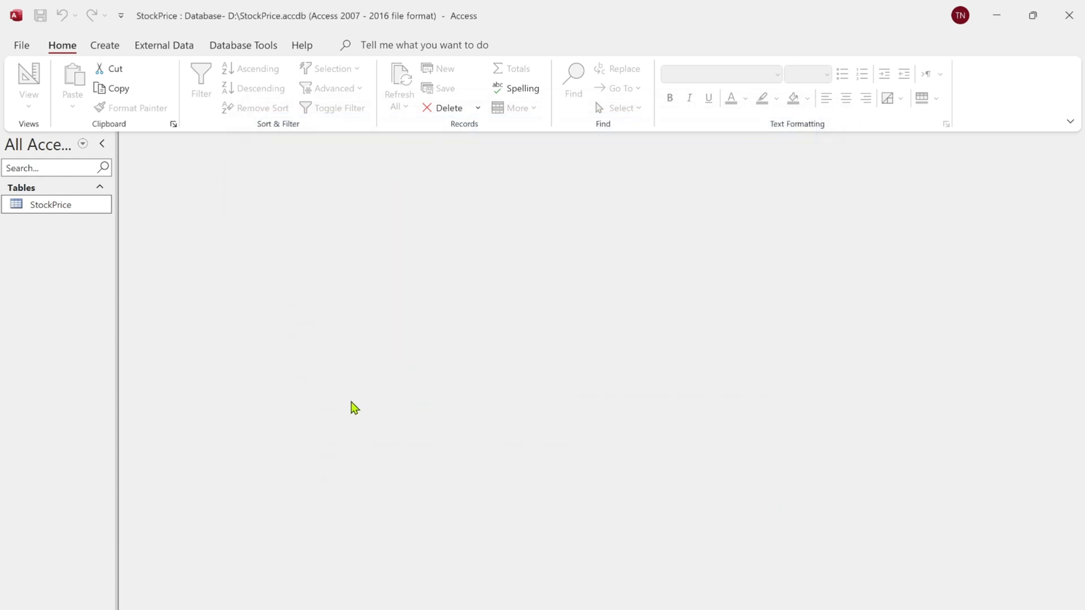
Step: Open the PriceData(more) workbook from drive D in Excel to review its rows, close it and return to the Access database
{"action": "mouse_move", "coordinate": [561, 609]}
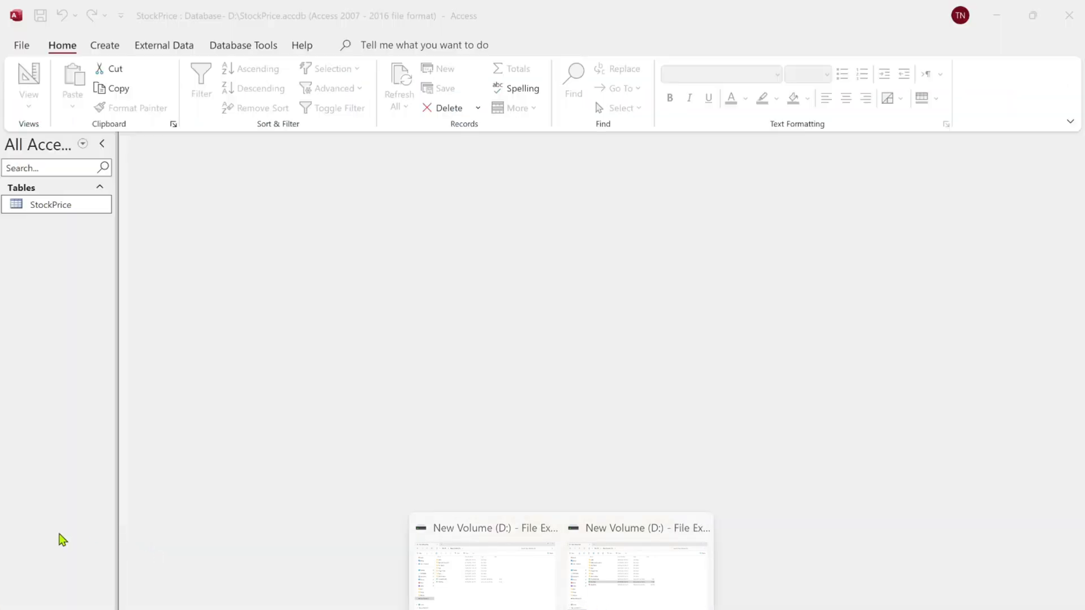
{"action": "left_click", "coordinate": [642, 602]}
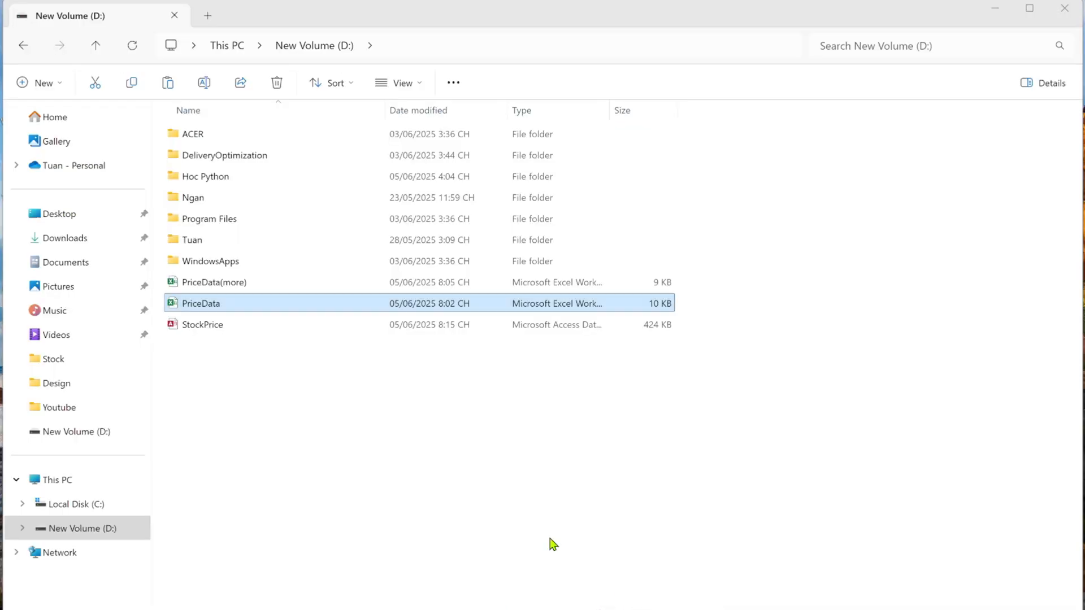
{"action": "double_click", "coordinate": [220, 285]}
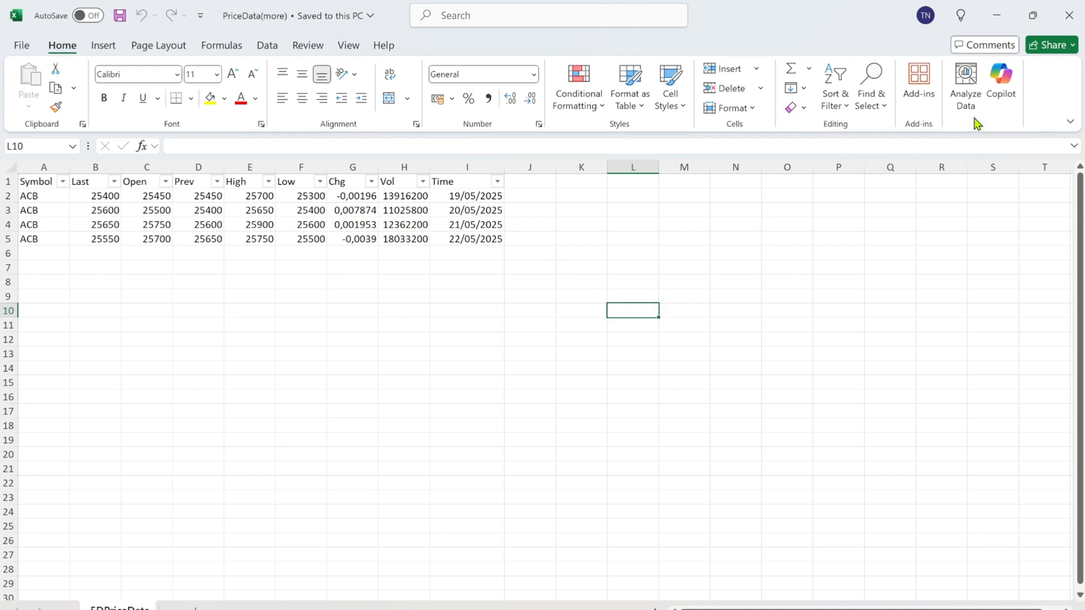
{"action": "left_click", "coordinate": [1069, 15]}
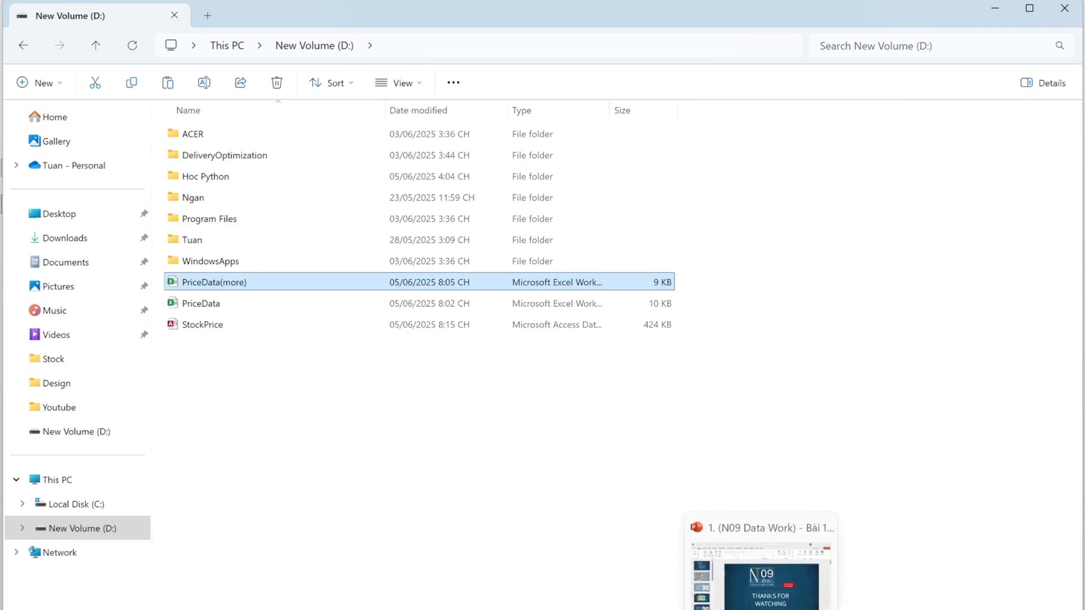
{"action": "left_click", "coordinate": [793, 609]}
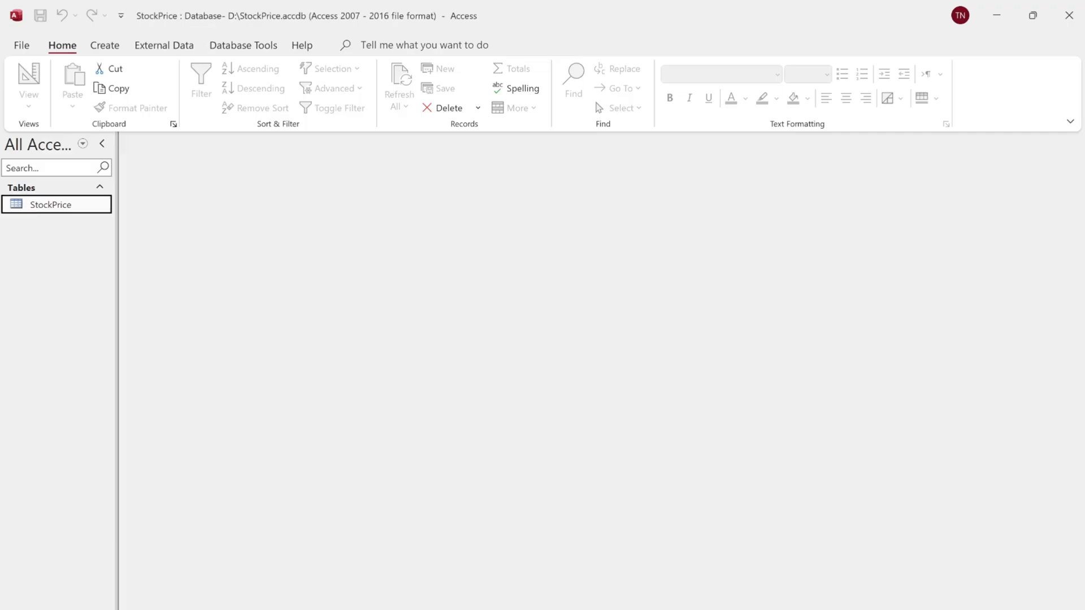
Step: Start an Excel import for the StockPrice table with D:\PriceData(more).xlsx as the source file
{"action": "right_click", "coordinate": [66, 212]}
{"action": "mouse_move", "coordinate": [147, 271]}
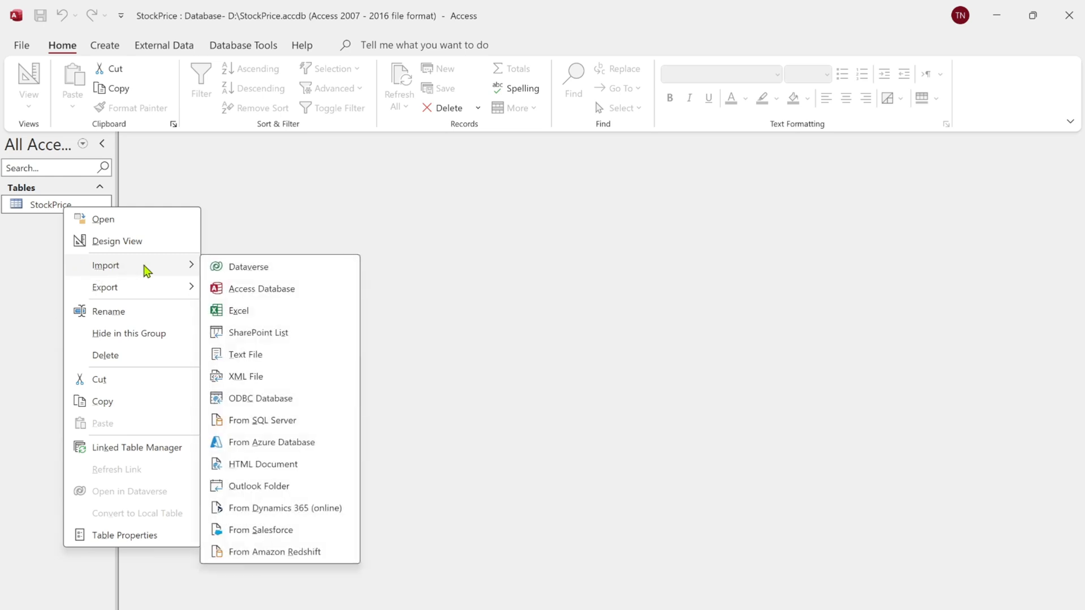
{"action": "left_click", "coordinate": [248, 317]}
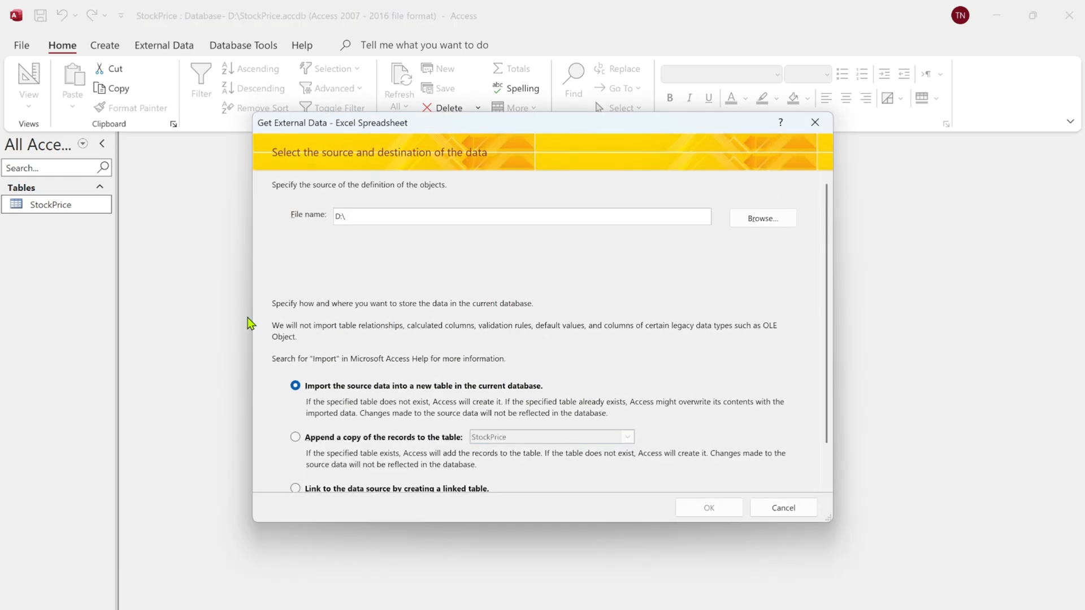
{"action": "left_click", "coordinate": [757, 220]}
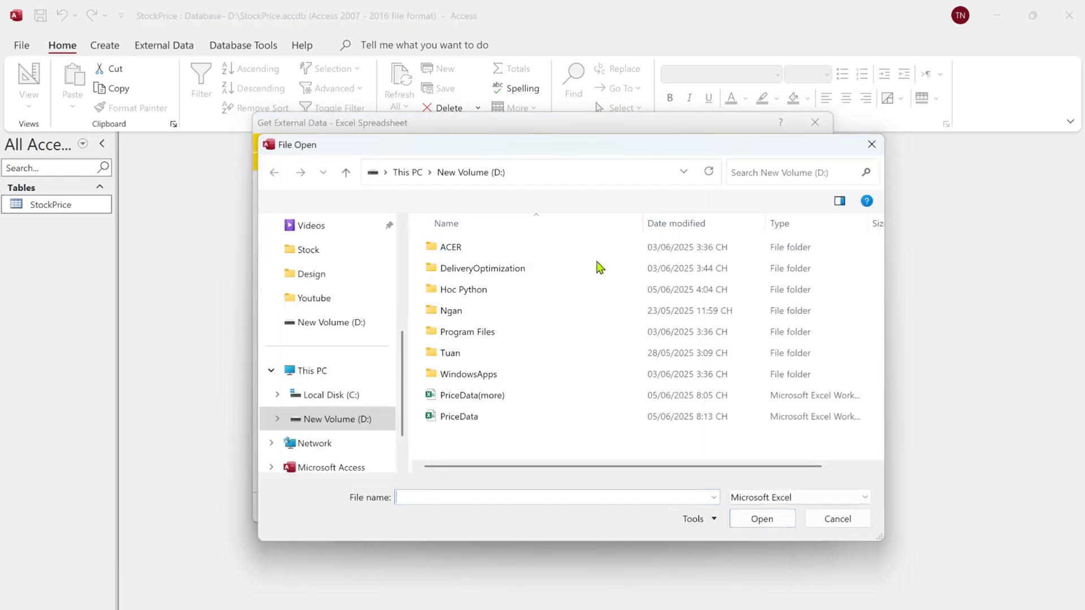
{"action": "left_click", "coordinate": [360, 419]}
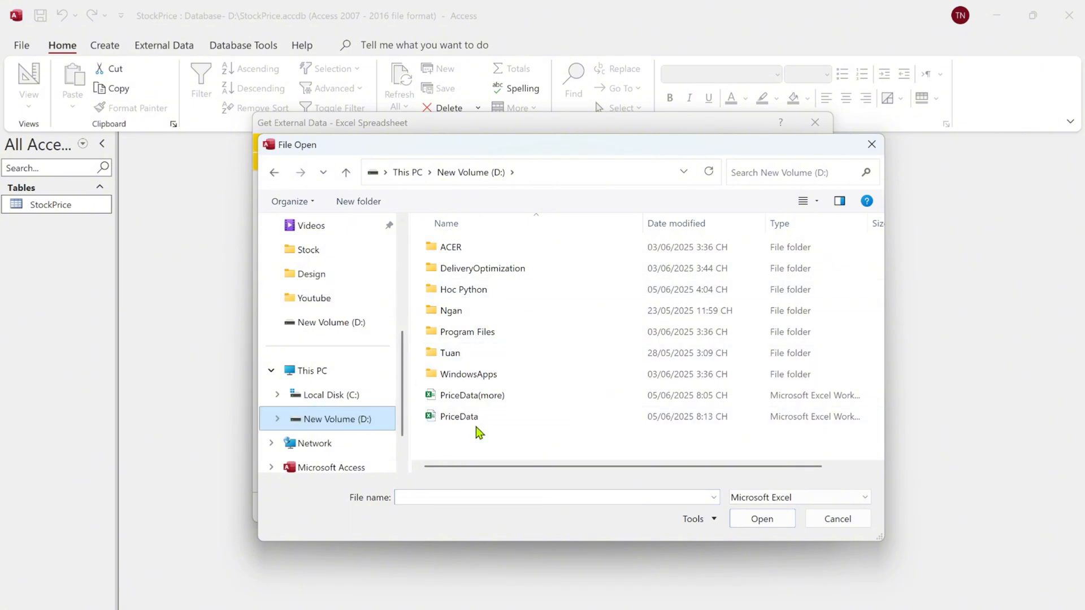
{"action": "left_click", "coordinate": [501, 402]}
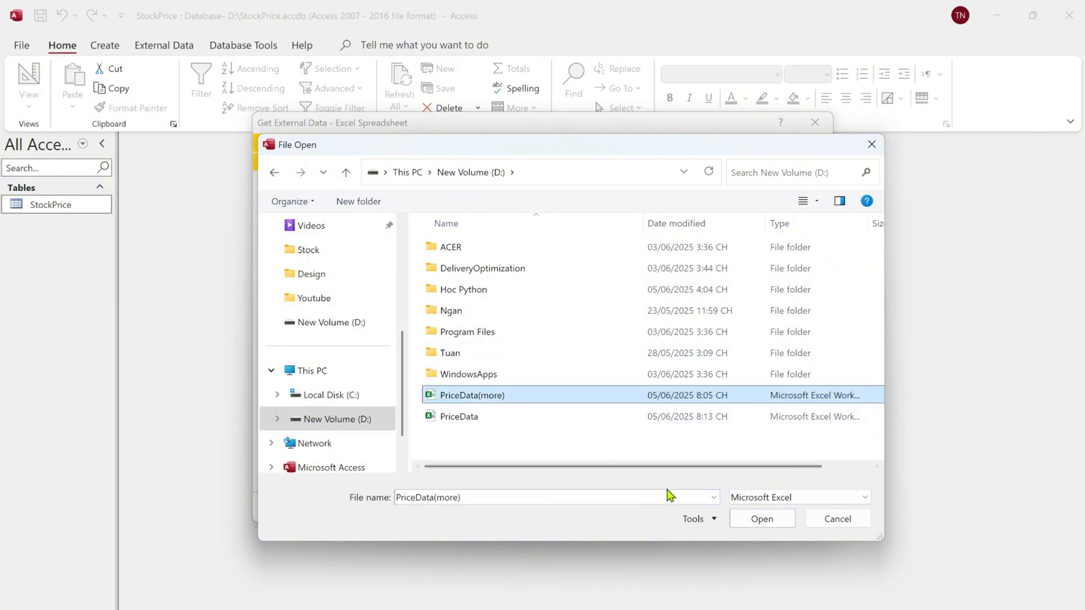
{"action": "left_click", "coordinate": [751, 518]}
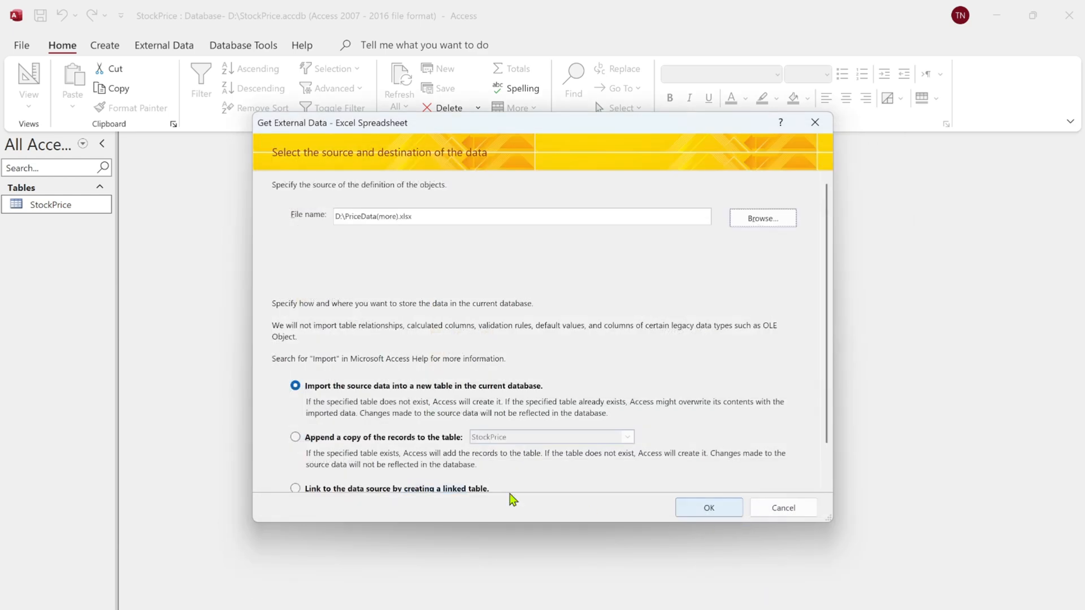
Step: Set the import to append a copy of the records to the StockPrice table
{"action": "left_click", "coordinate": [298, 438]}
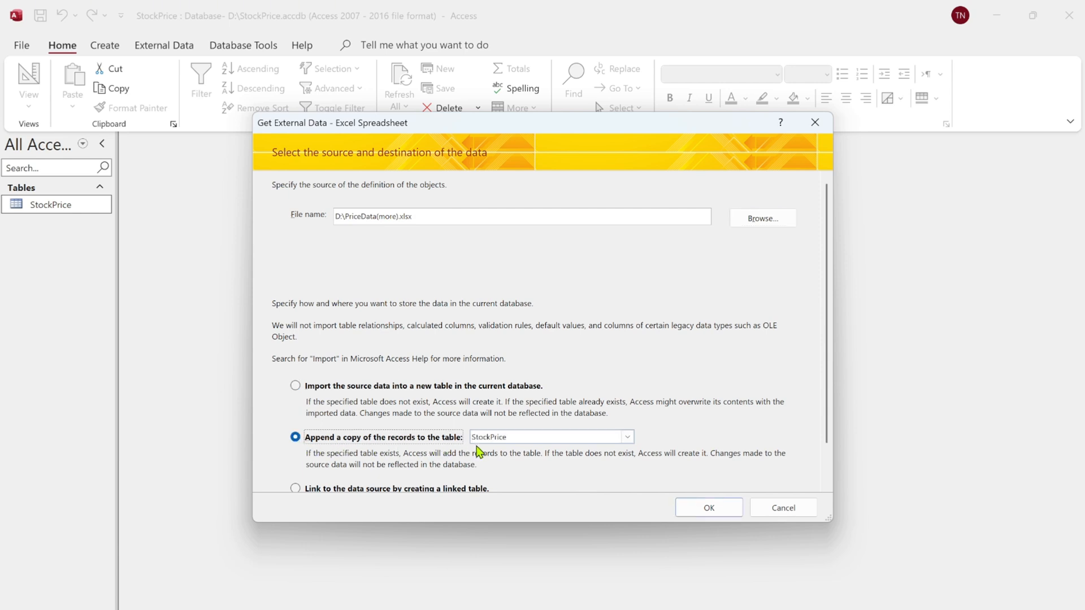
{"action": "left_click", "coordinate": [627, 438]}
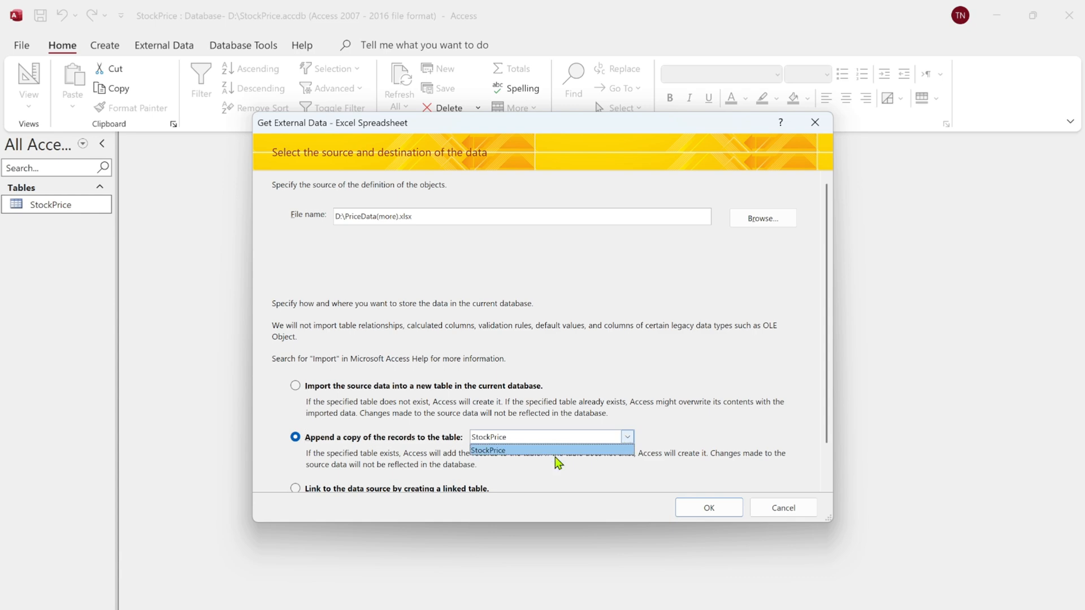
{"action": "left_click", "coordinate": [501, 451]}
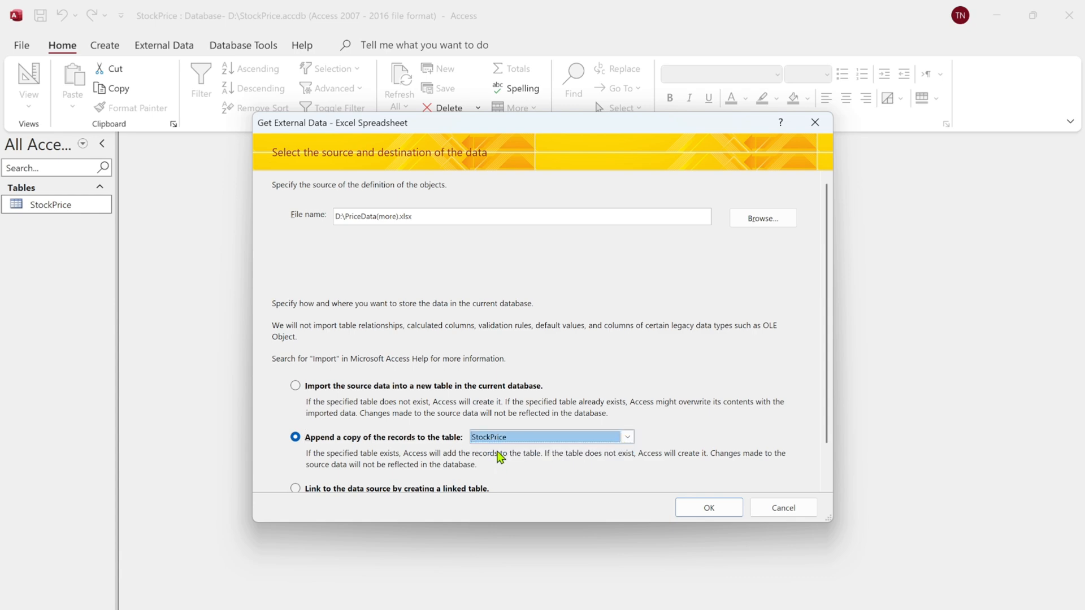
Step: Import the _5DPriceData worksheet into the StockPrice table and finish without saving the import steps
{"action": "left_click", "coordinate": [716, 511]}
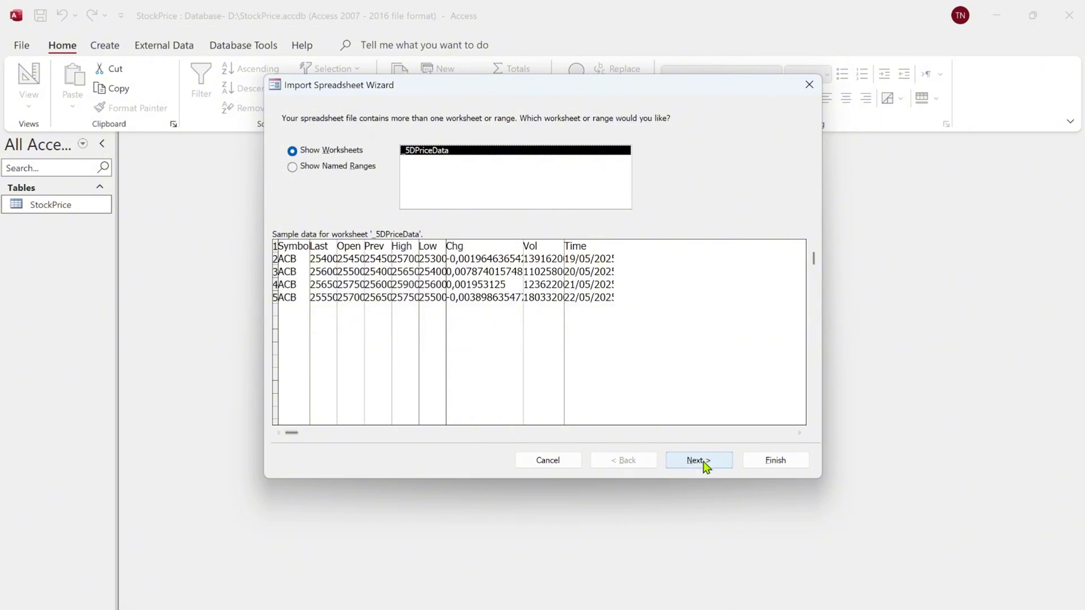
{"action": "left_click", "coordinate": [700, 463]}
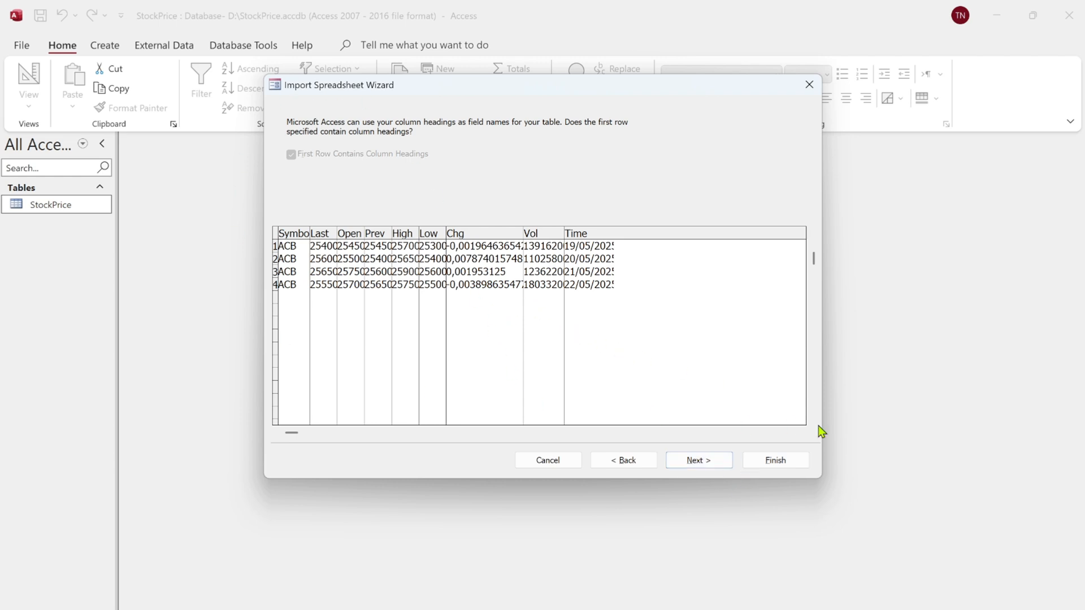
{"action": "left_click", "coordinate": [701, 465]}
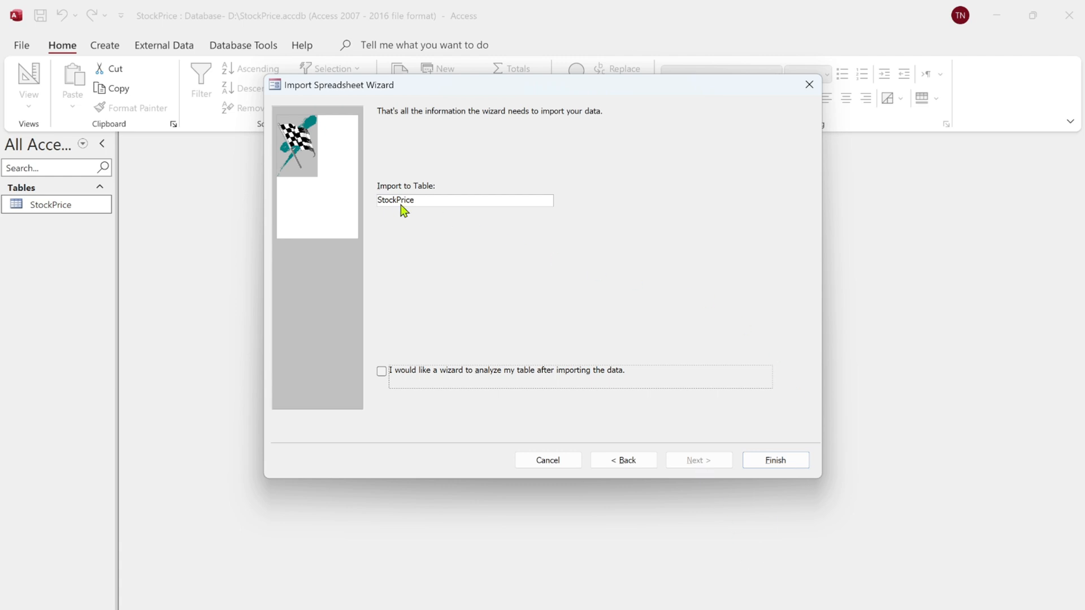
{"action": "left_click", "coordinate": [800, 462]}
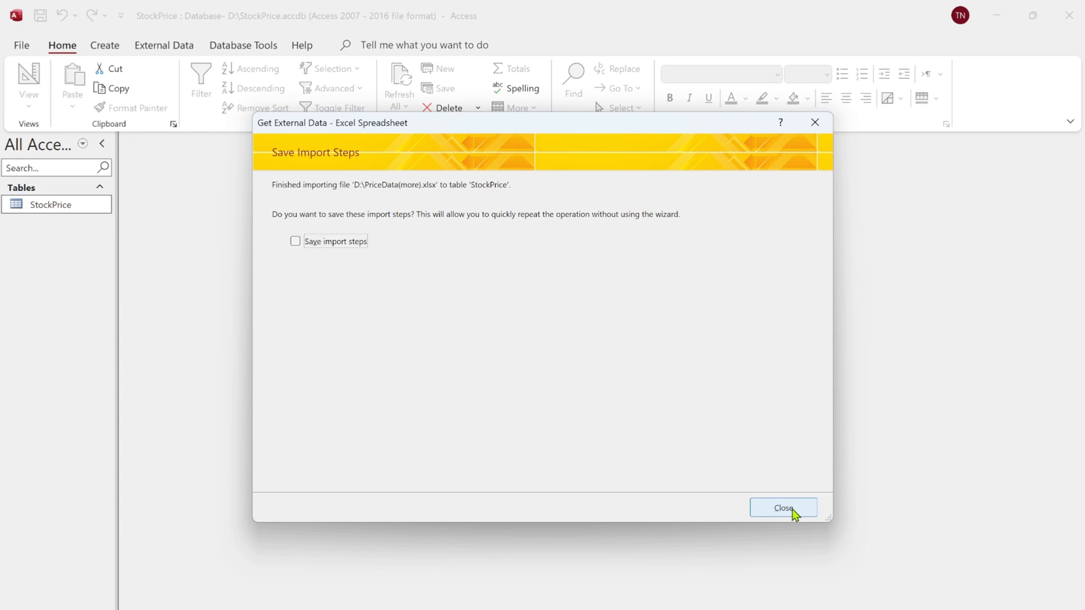
{"action": "left_click", "coordinate": [806, 511]}
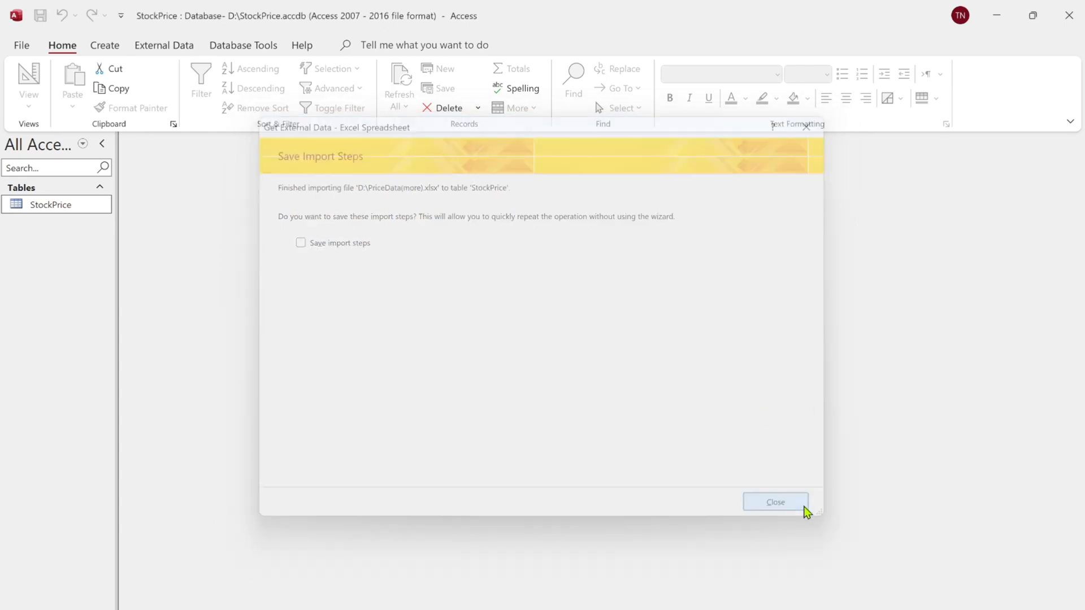
Step: Open the StockPrice table, select the four appended ACB records to check them, and close the table
{"action": "double_click", "coordinate": [74, 206]}
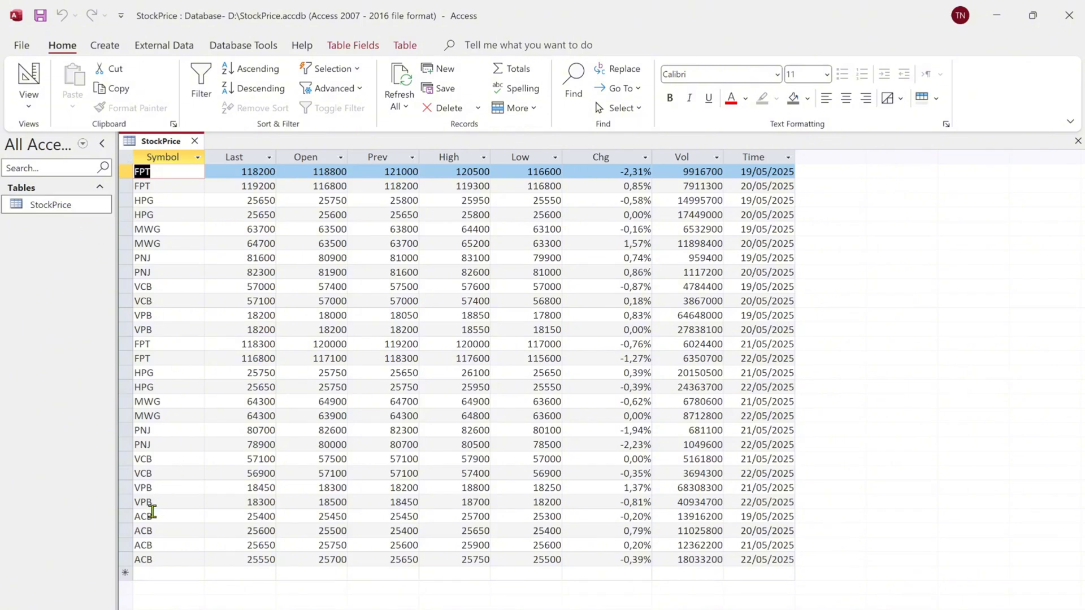
{"action": "left_click", "coordinate": [128, 517]}
{"action": "left_click_drag", "start_coordinate": [128, 517], "coordinate": [120, 564]}
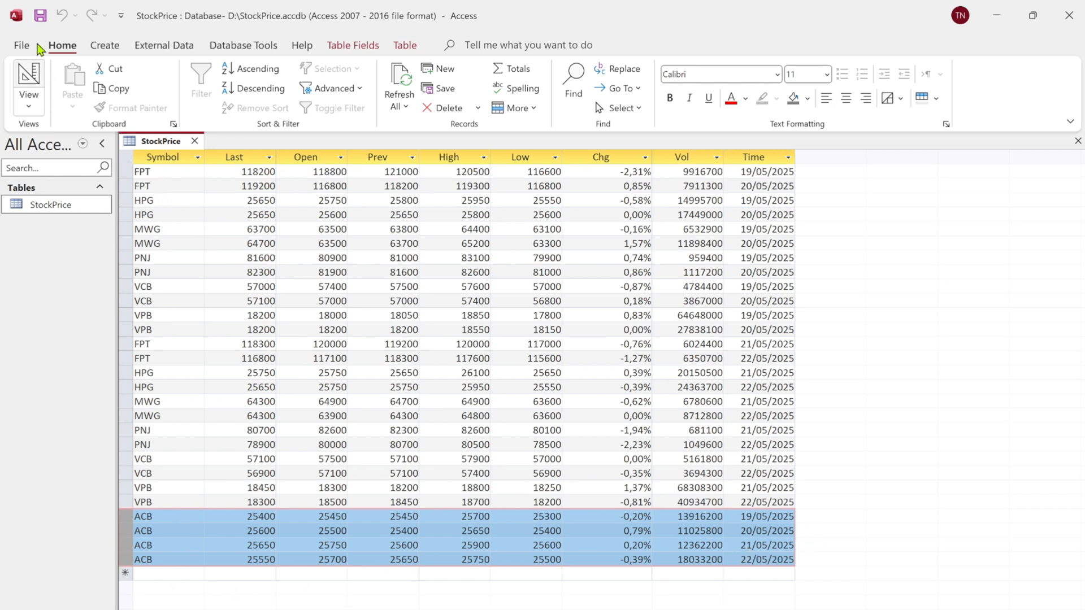
{"action": "left_click", "coordinate": [195, 142]}
Step: Rename the StockPrice table to StockPrice (by Import) and widen the object list to fit its full name
{"action": "right_click", "coordinate": [74, 210]}
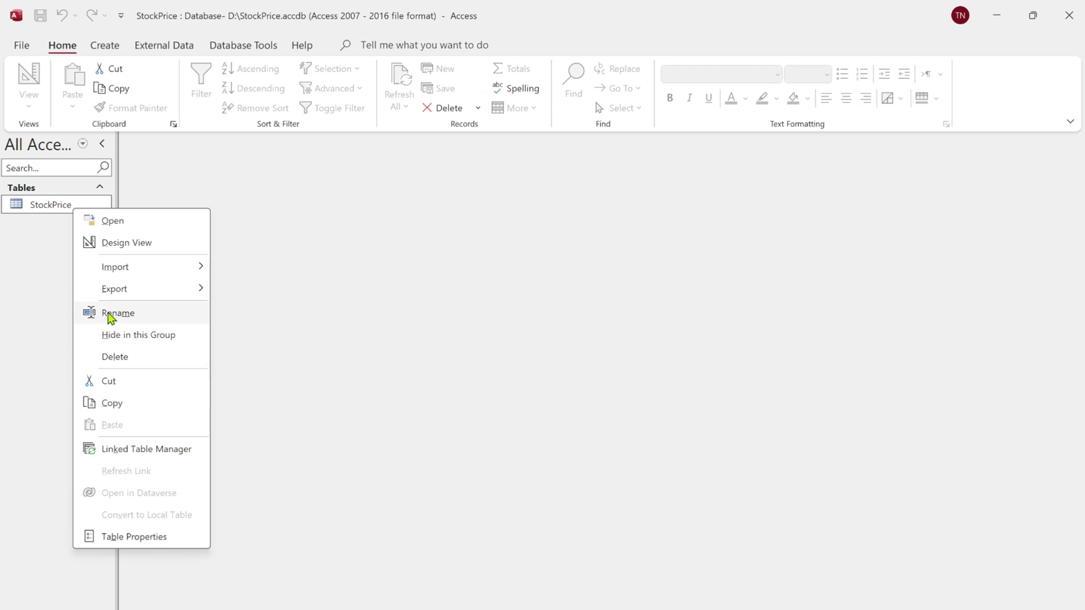
{"action": "left_click", "coordinate": [111, 313]}
{"action": "left_click", "coordinate": [85, 205]}
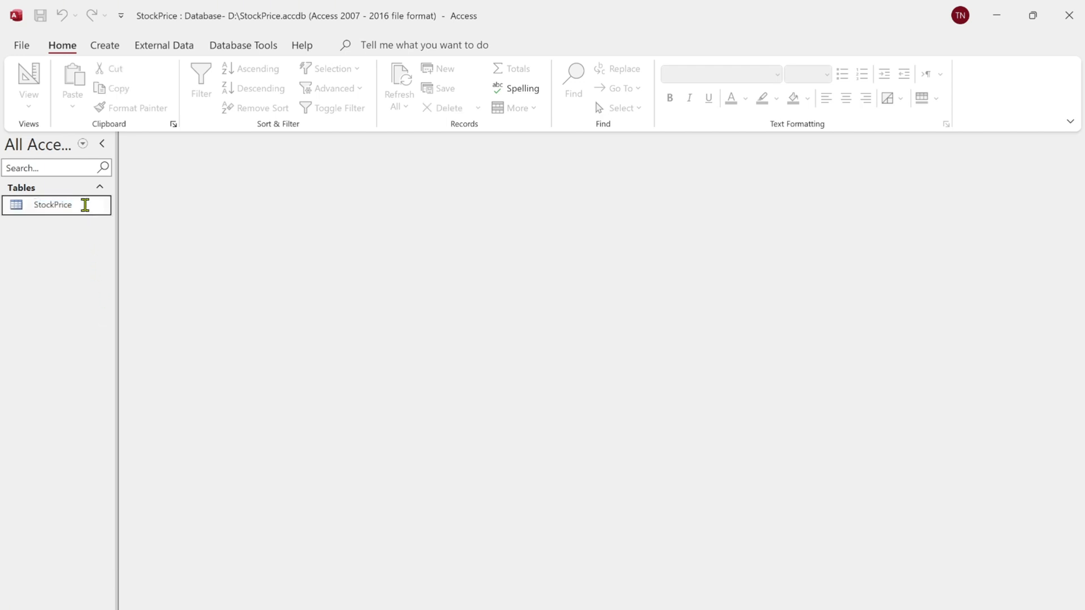
{"action": "type", "text": "("}
{"action": "type", "text": "by Import)"}
{"action": "key", "text": "Return"}
{"action": "left_click_drag", "start_coordinate": [115, 290], "coordinate": [175, 297]}
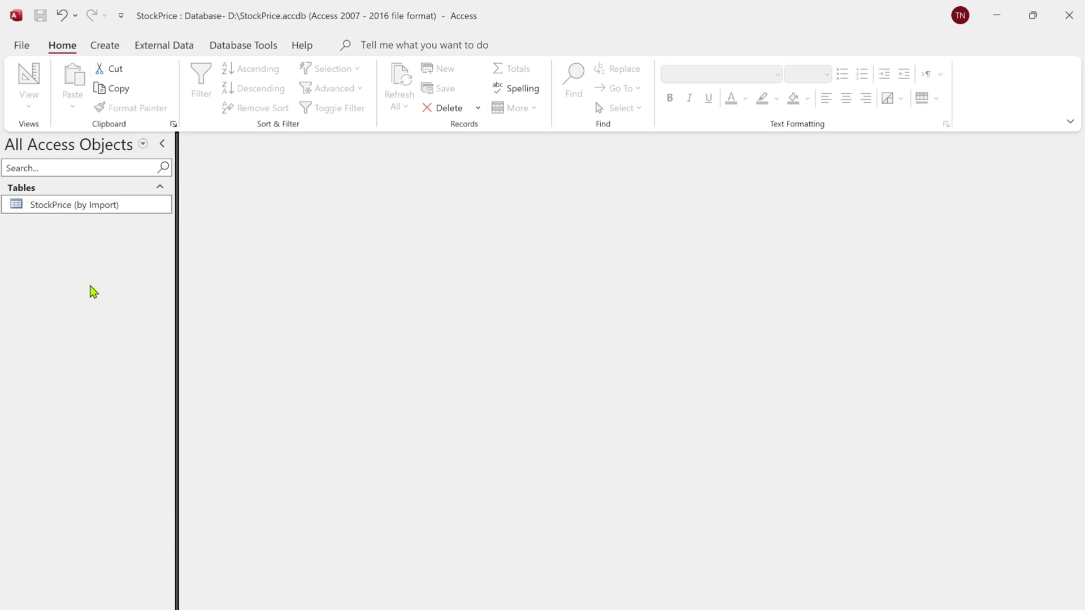
Step: Create a blank table in Design View and try to save it as StockPrice (by Input)
{"action": "left_click", "coordinate": [106, 50]}
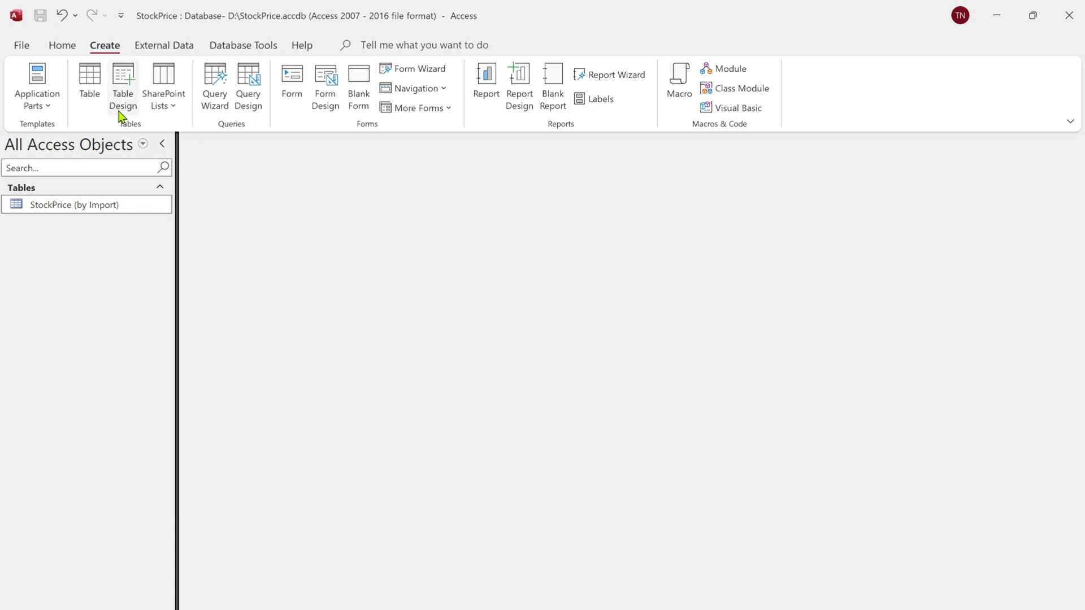
{"action": "left_click", "coordinate": [134, 78]}
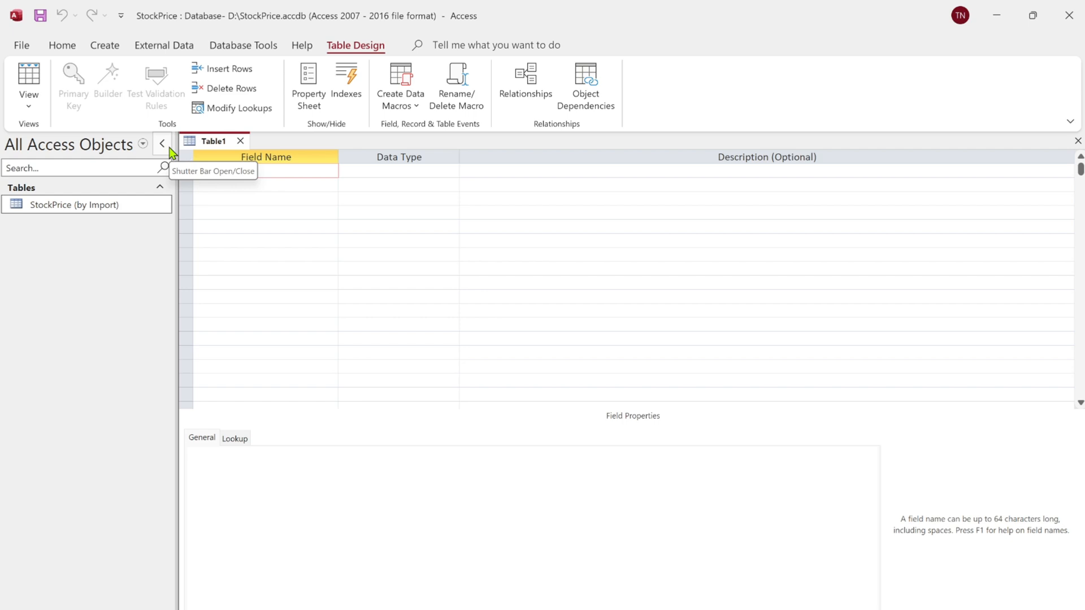
{"action": "left_click", "coordinate": [40, 18]}
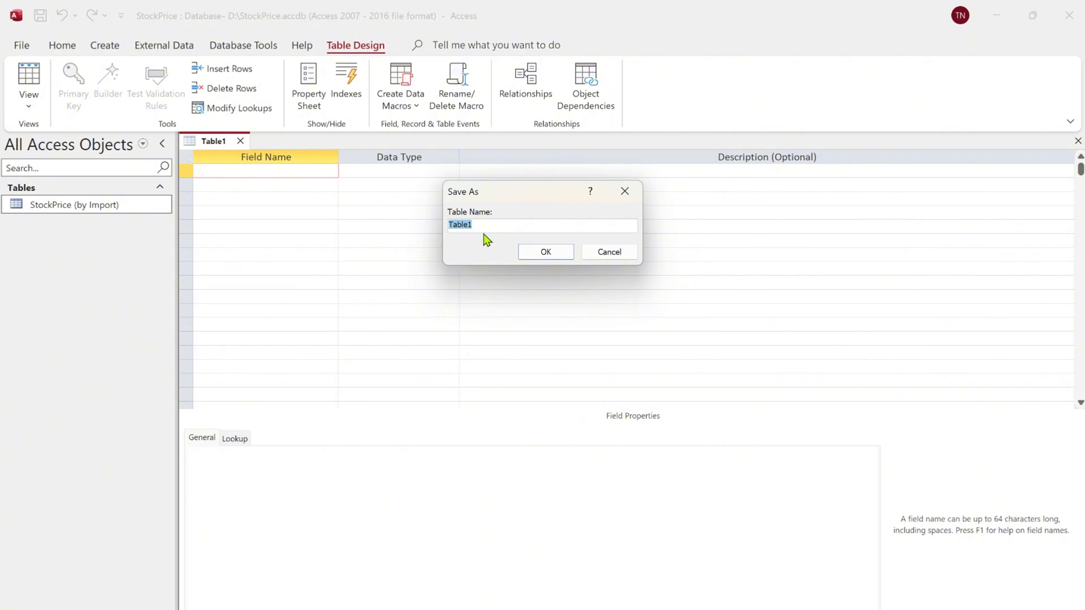
{"action": "type", "text": "StockPrice (by Input"}
{"action": "left_click", "coordinate": [546, 251]}
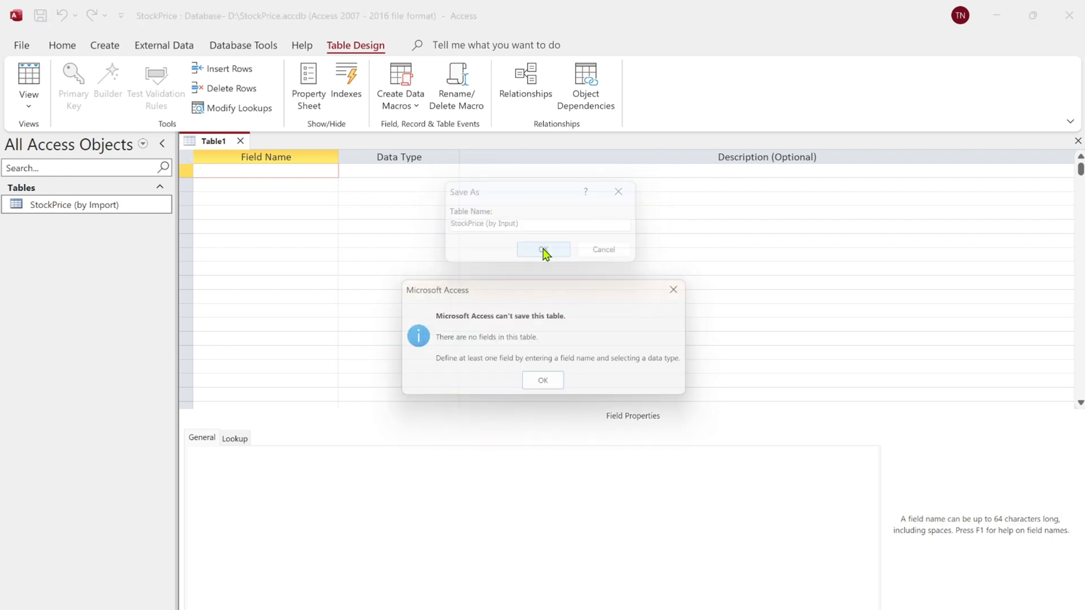
{"action": "left_click", "coordinate": [537, 388]}
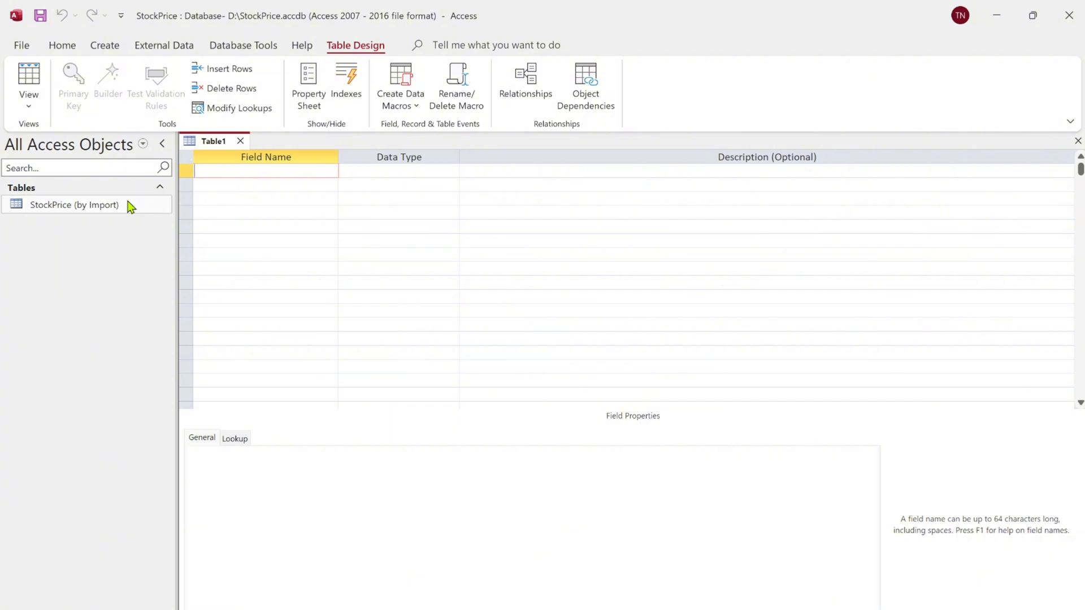
Step: Open the StockPrice (by Import) table to review its field names, and return to the new table's design
{"action": "double_click", "coordinate": [102, 206]}
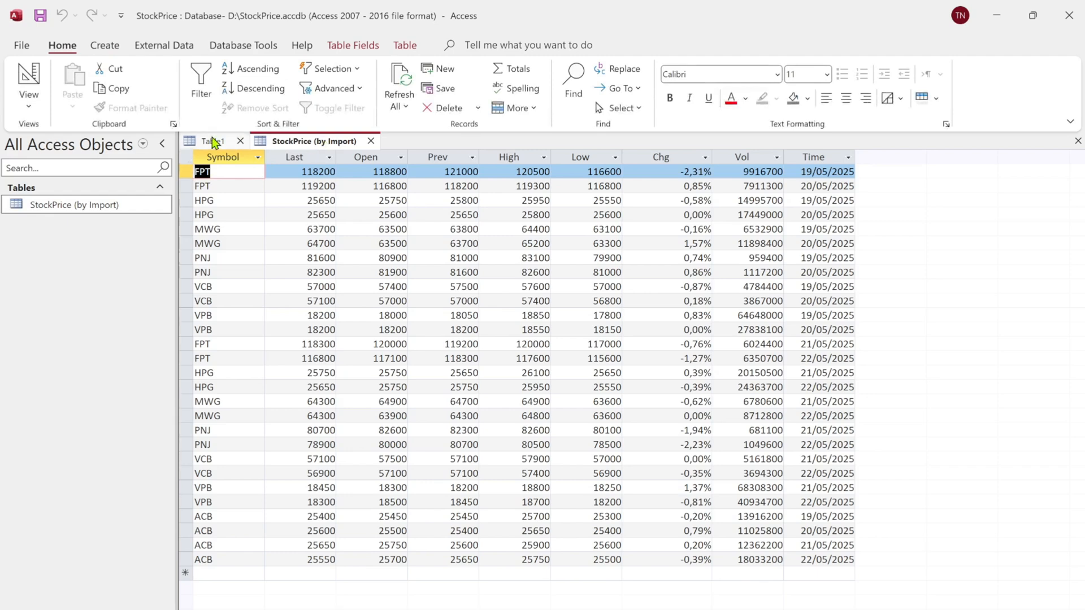
{"action": "left_click", "coordinate": [213, 141]}
{"action": "left_click", "coordinate": [305, 144]}
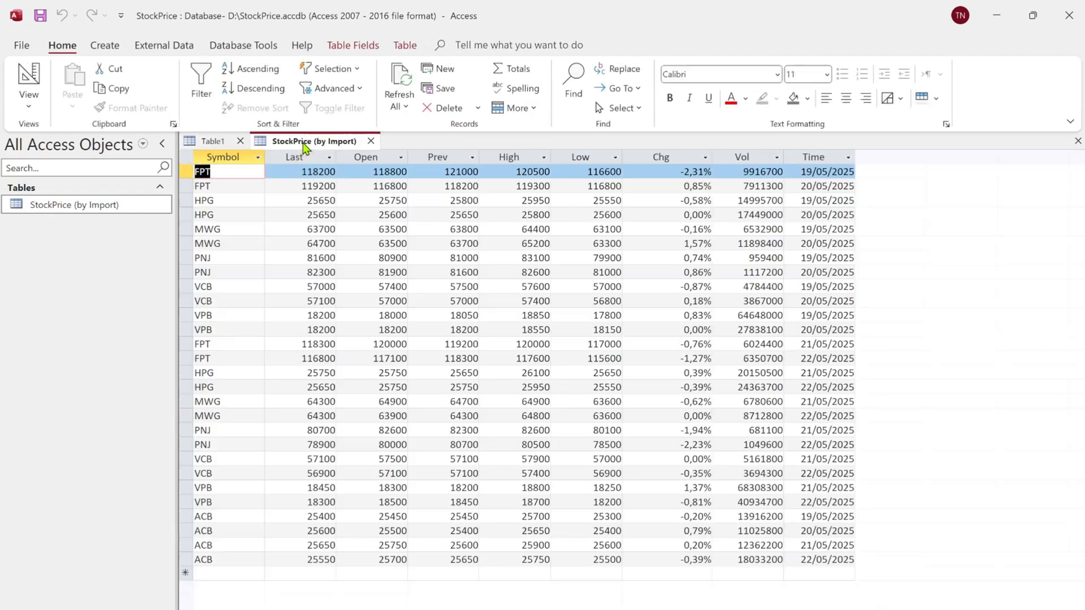
{"action": "left_click", "coordinate": [214, 142]}
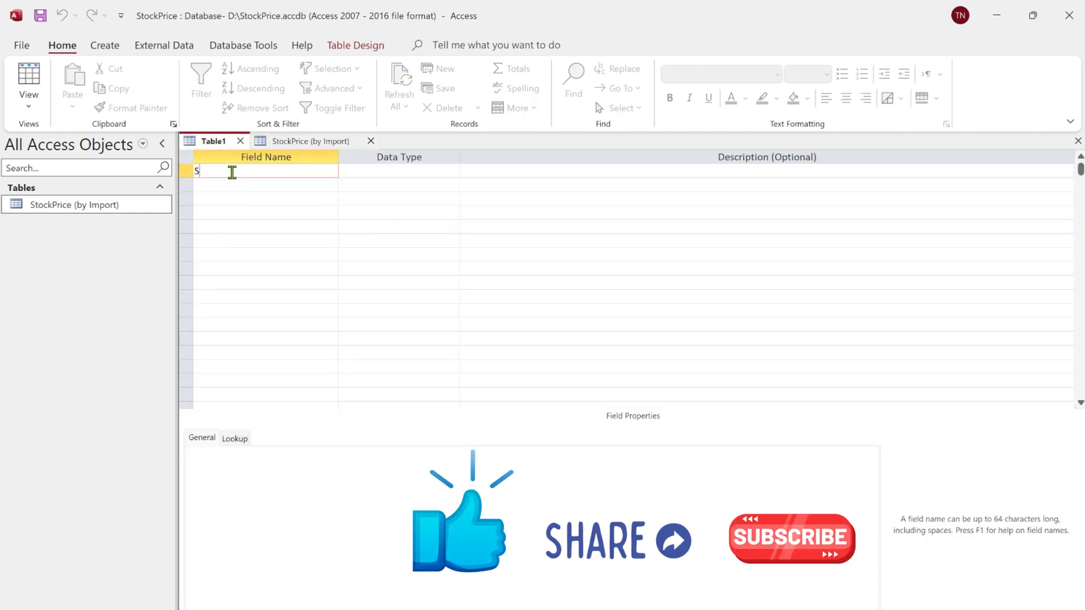
Step: Add a Symbol field with the Short Text data type as the new table's first field
{"action": "type", "text": "Symbol"}
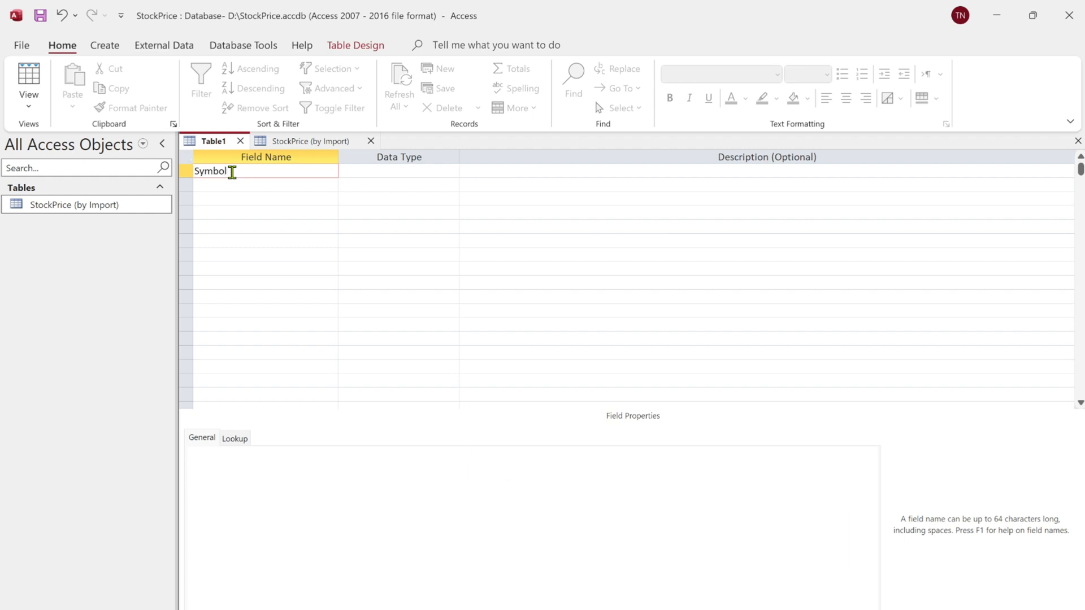
{"action": "left_click", "coordinate": [414, 176]}
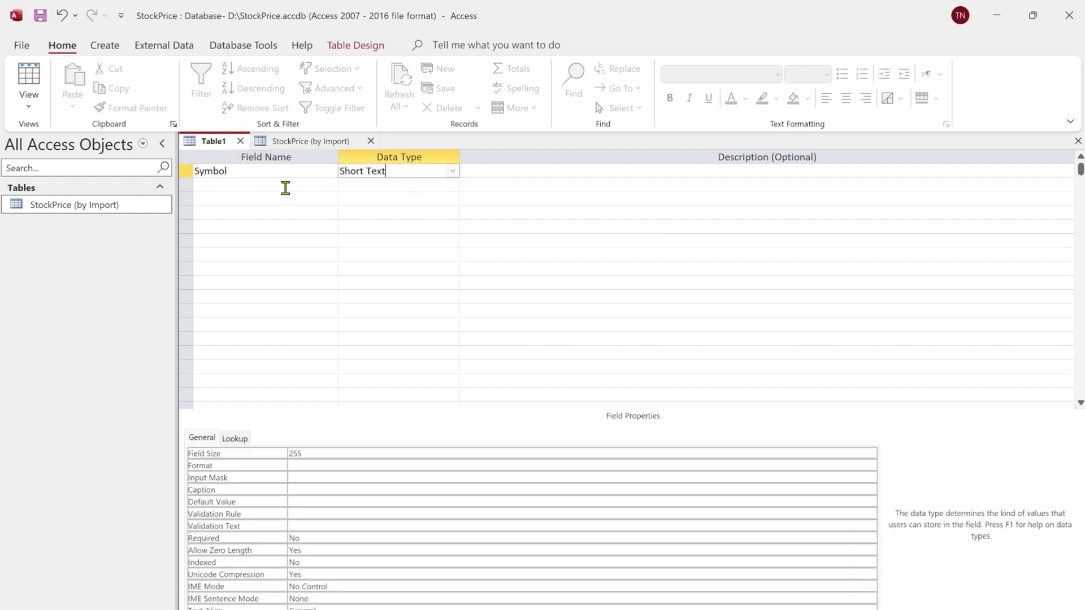
{"action": "left_click", "coordinate": [452, 171]}
{"action": "left_click", "coordinate": [389, 187]}
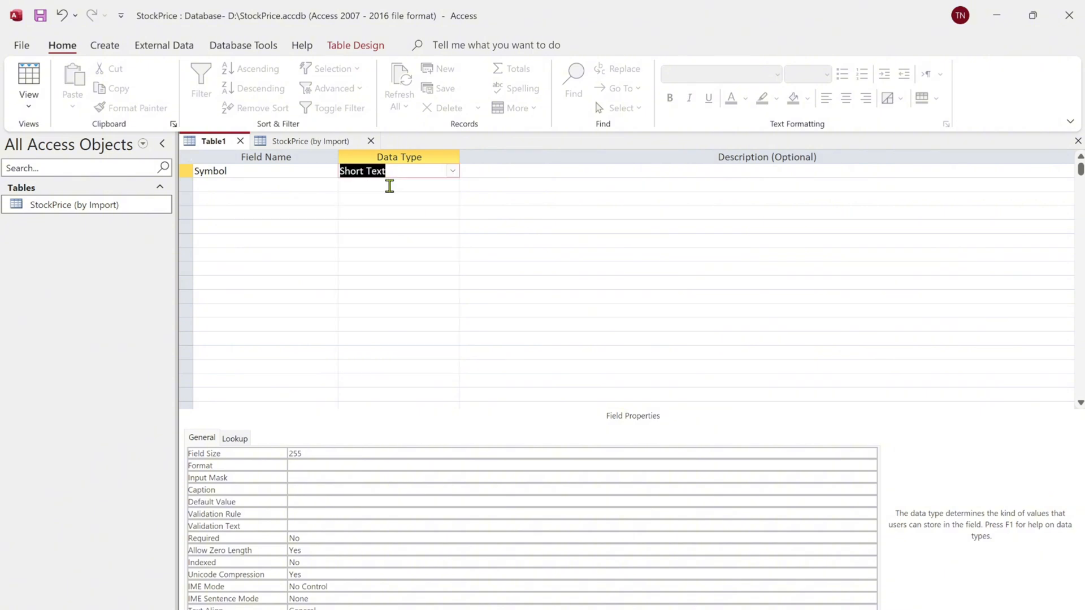
Step: Add a Last field with the Number data type below Symbol
{"action": "left_click", "coordinate": [236, 185]}
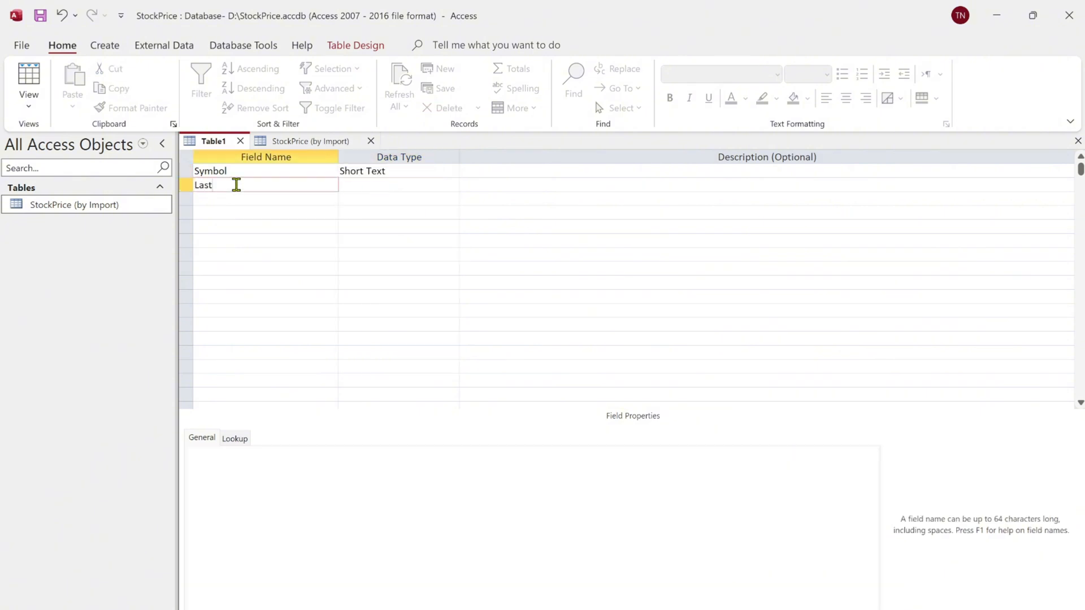
{"action": "left_click", "coordinate": [366, 189]}
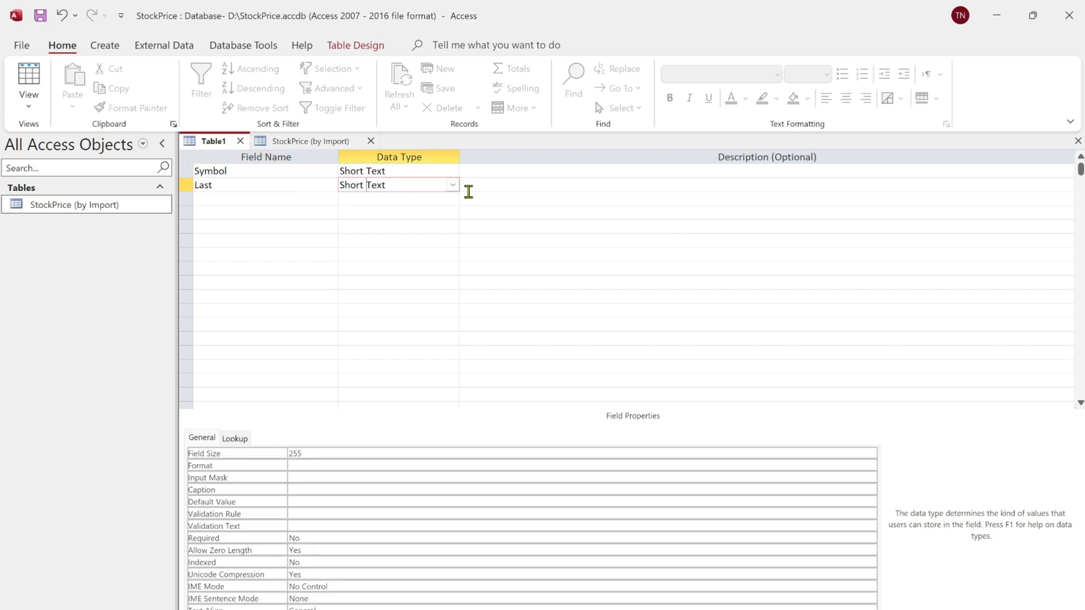
{"action": "left_click", "coordinate": [452, 185]}
{"action": "left_click", "coordinate": [391, 229]}
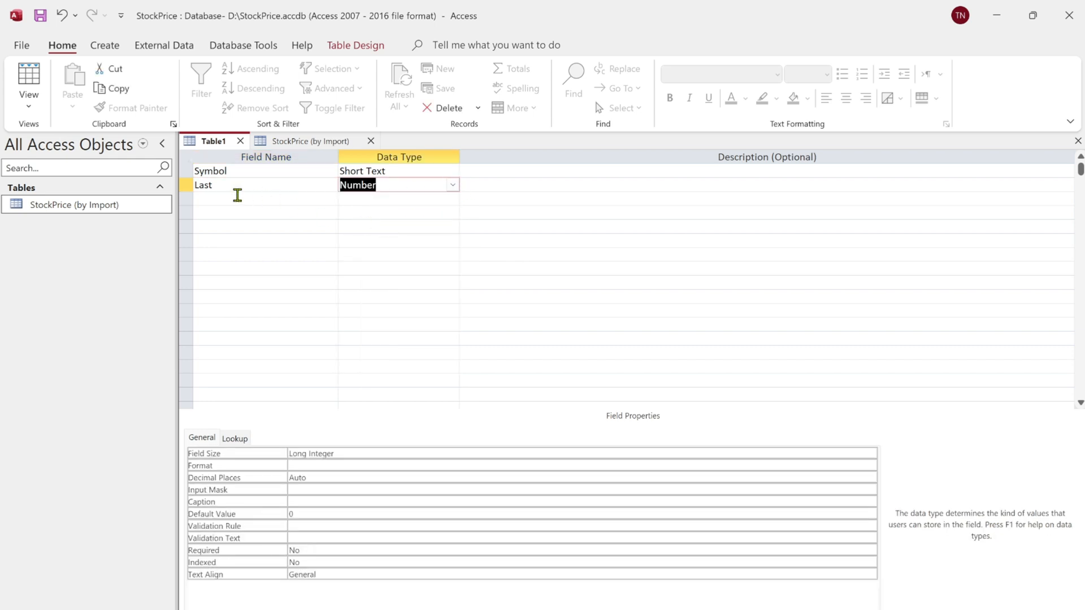
Step: Add an Open field with the Number data type below Last
{"action": "left_click", "coordinate": [232, 195]}
{"action": "type", "text": "Open"}
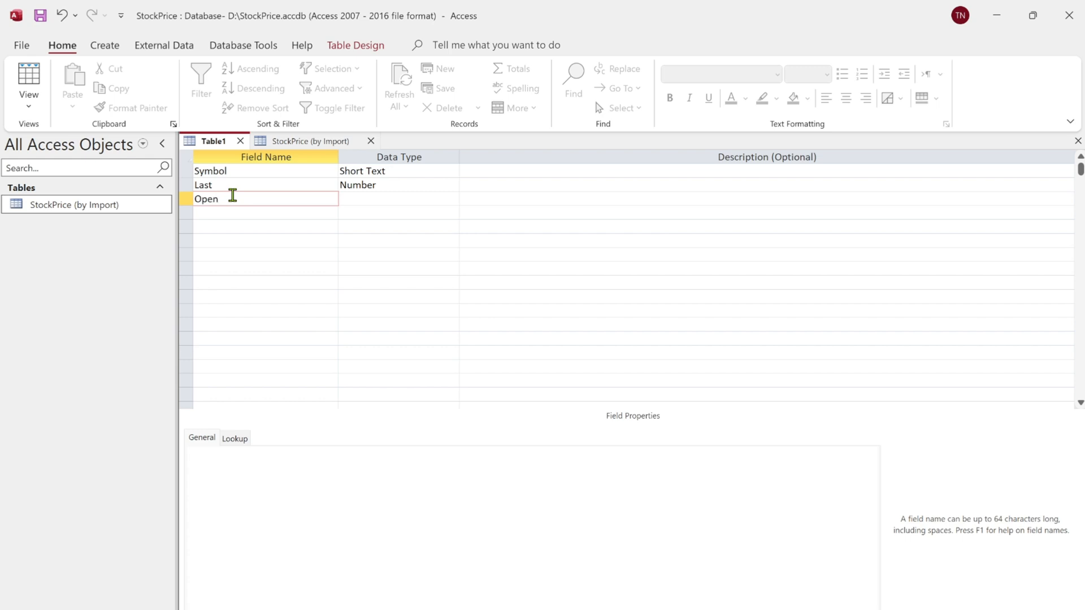
{"action": "left_click", "coordinate": [355, 199]}
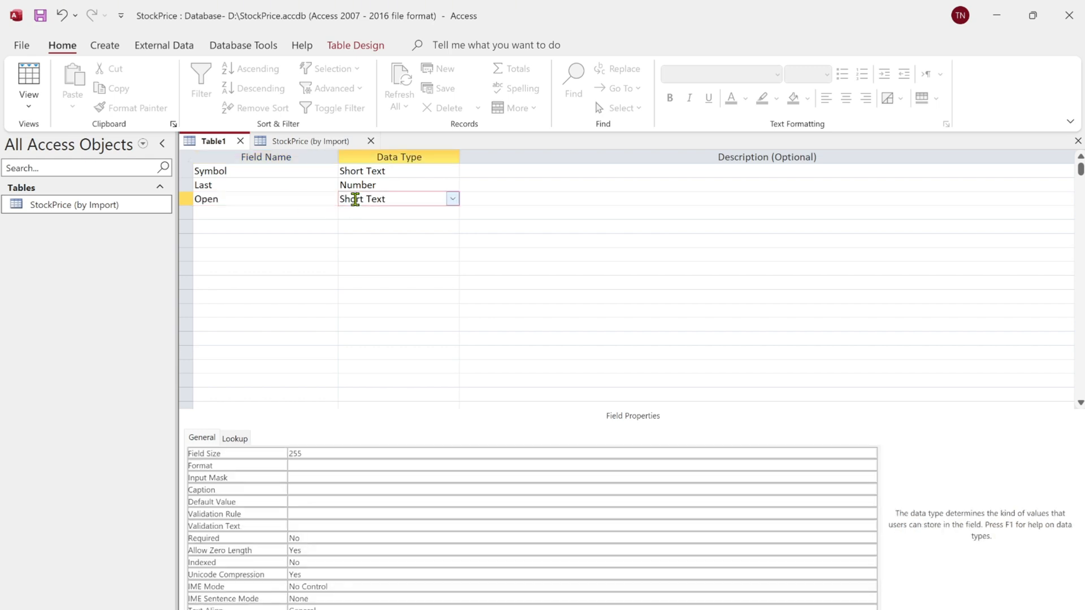
{"action": "left_click", "coordinate": [447, 200]}
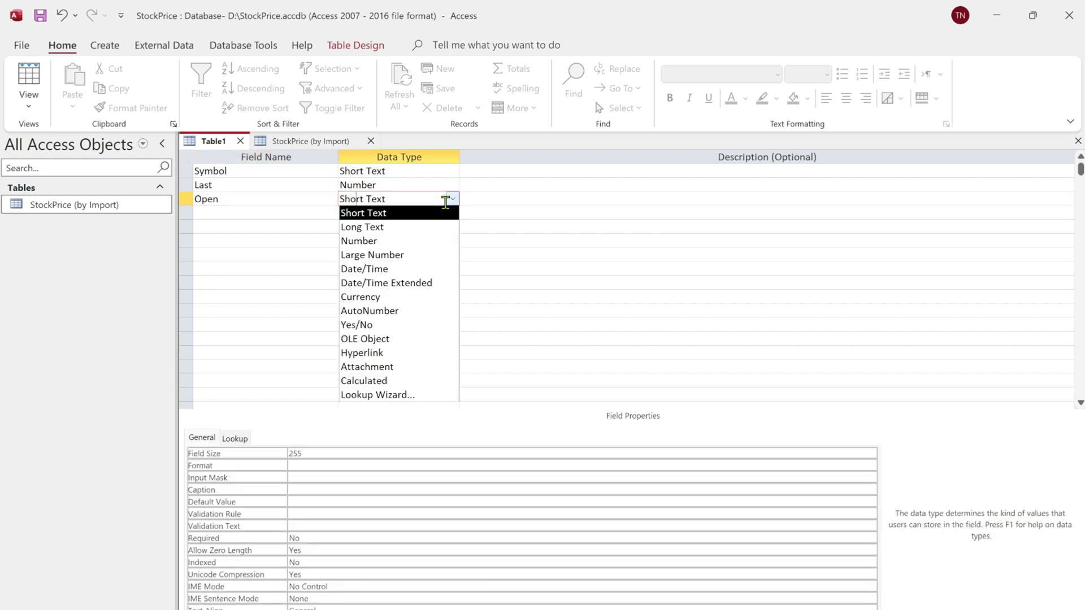
{"action": "left_click", "coordinate": [368, 242]}
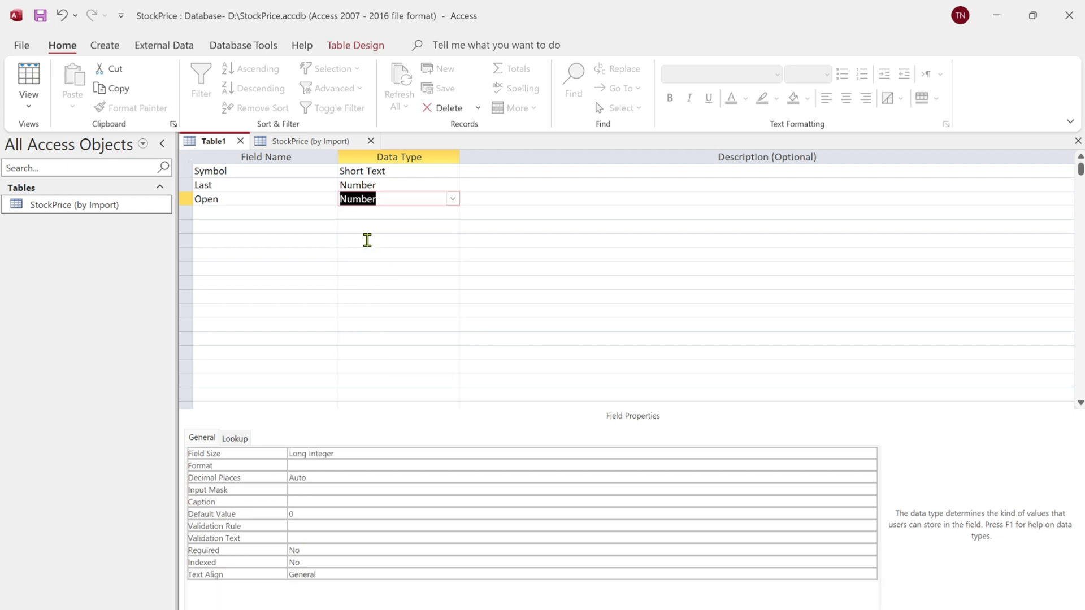
Step: Check the field order in StockPrice (by Import) and add a Prev field with the Number data type to the new table
{"action": "left_click", "coordinate": [253, 218]}
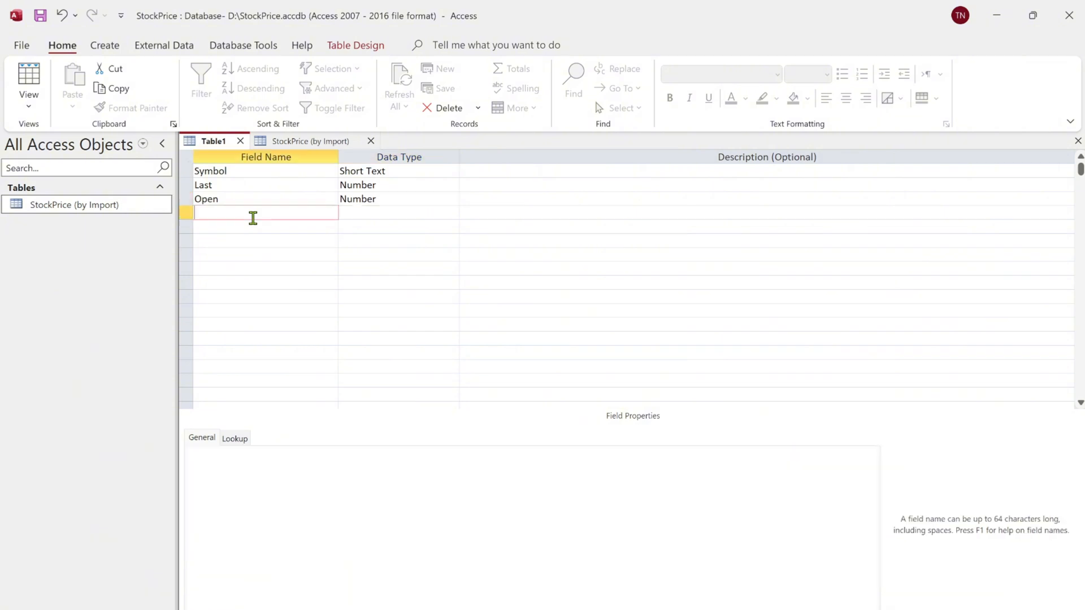
{"action": "left_click", "coordinate": [293, 141]}
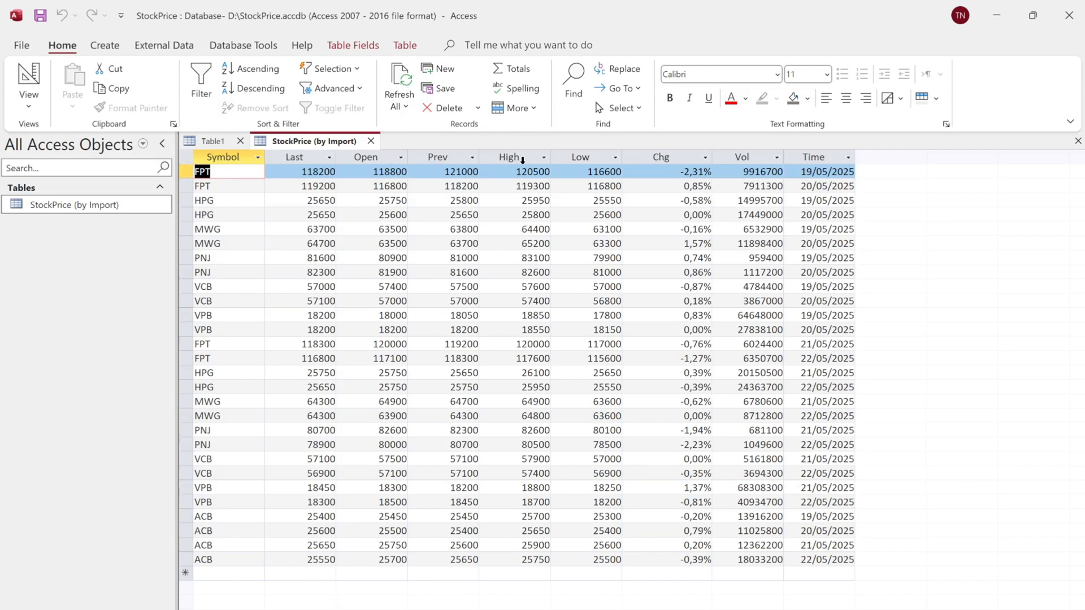
{"action": "left_click", "coordinate": [210, 142]}
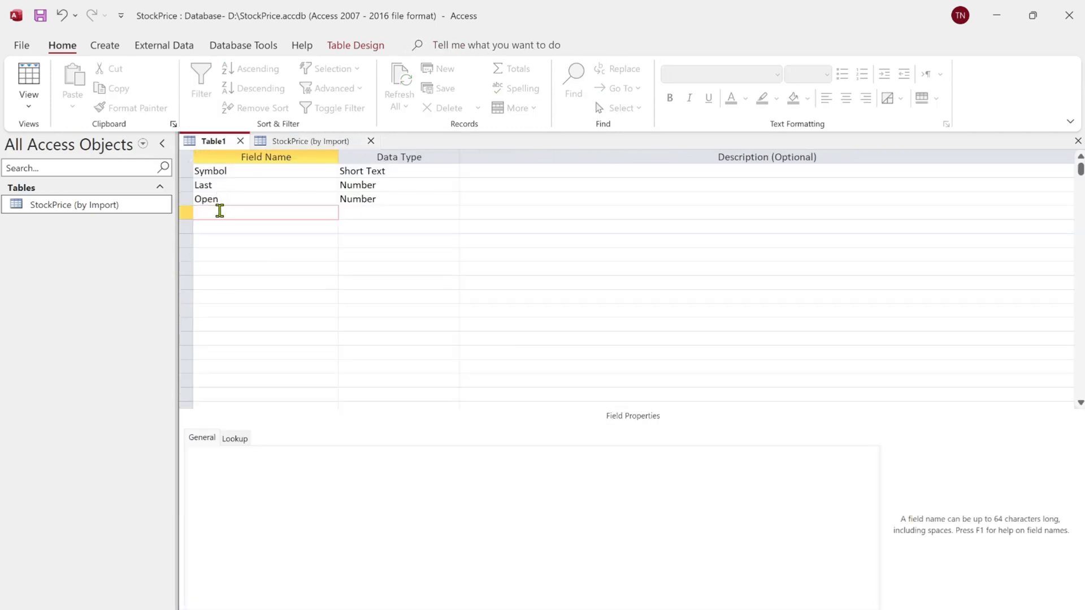
{"action": "type", "text": "Prev"}
{"action": "left_click", "coordinate": [362, 210]}
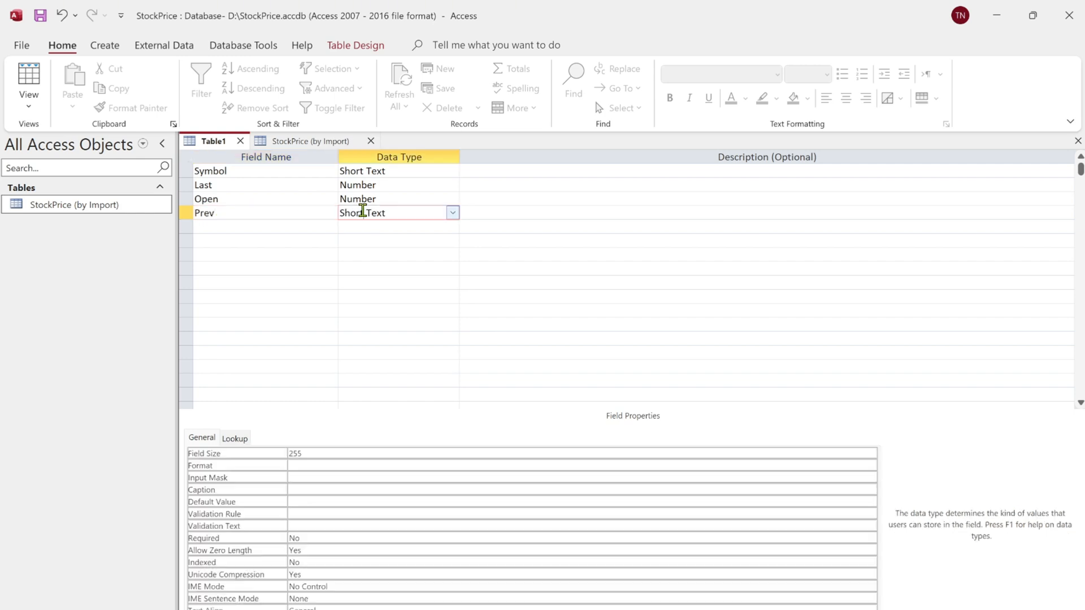
{"action": "left_click", "coordinate": [451, 214]}
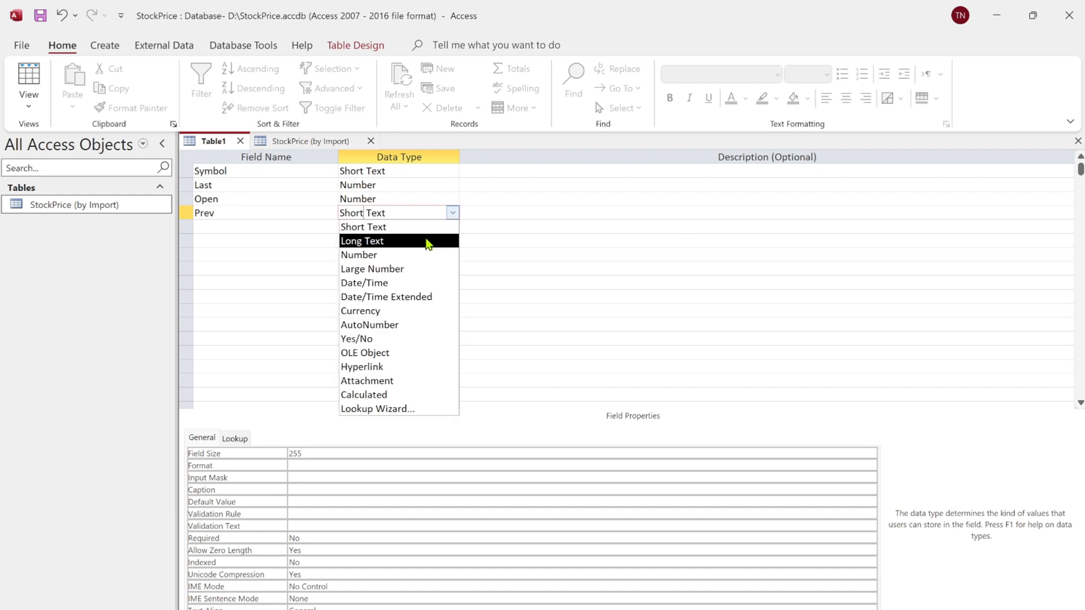
{"action": "left_click", "coordinate": [383, 256]}
Step: Add a High field with the Number data type below Prev
{"action": "left_click", "coordinate": [261, 229]}
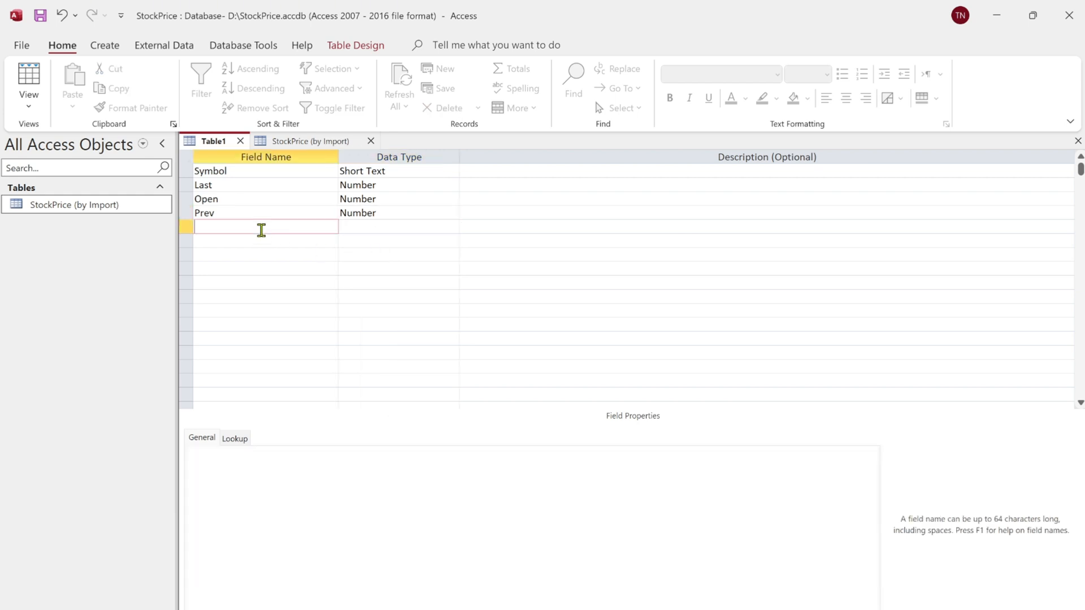
{"action": "type", "text": "Hight"}
{"action": "left_click", "coordinate": [371, 225]}
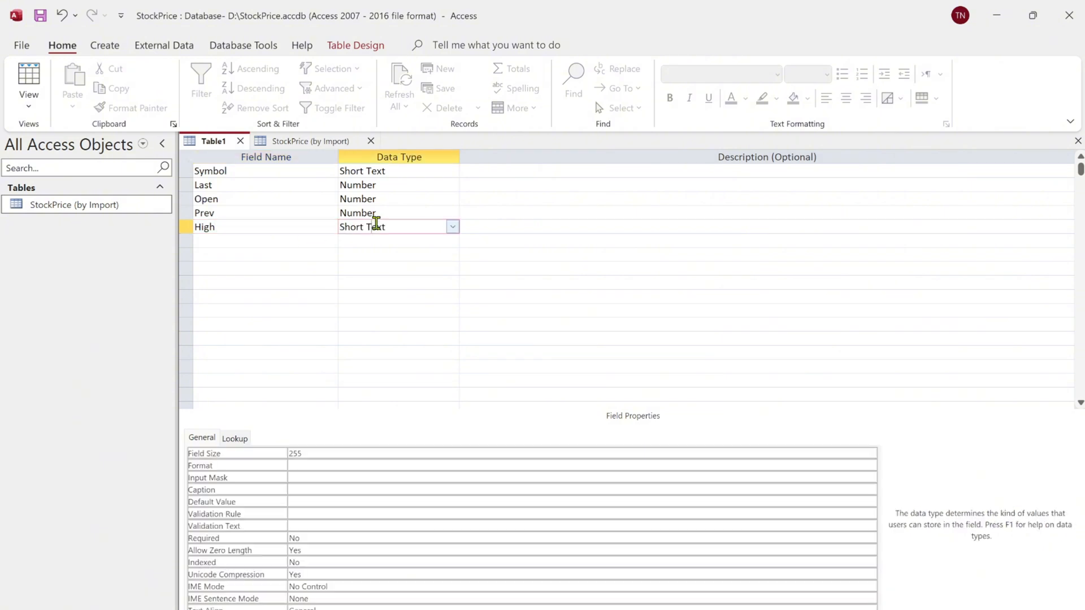
{"action": "left_click", "coordinate": [453, 227]}
{"action": "left_click", "coordinate": [373, 269]}
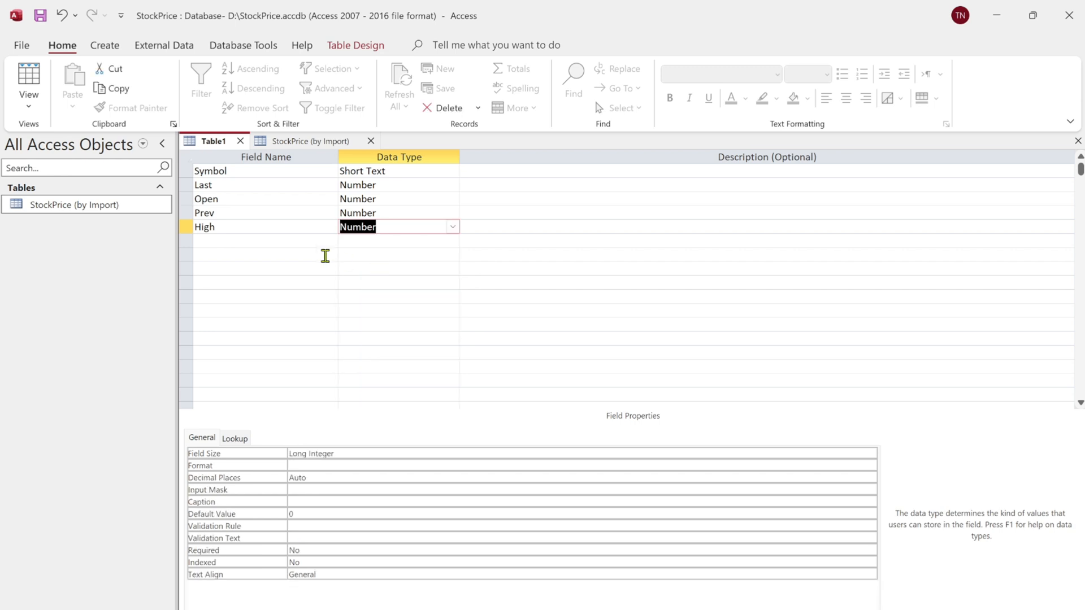
Step: Add a Low field with the Number data type below High
{"action": "left_click", "coordinate": [278, 242]}
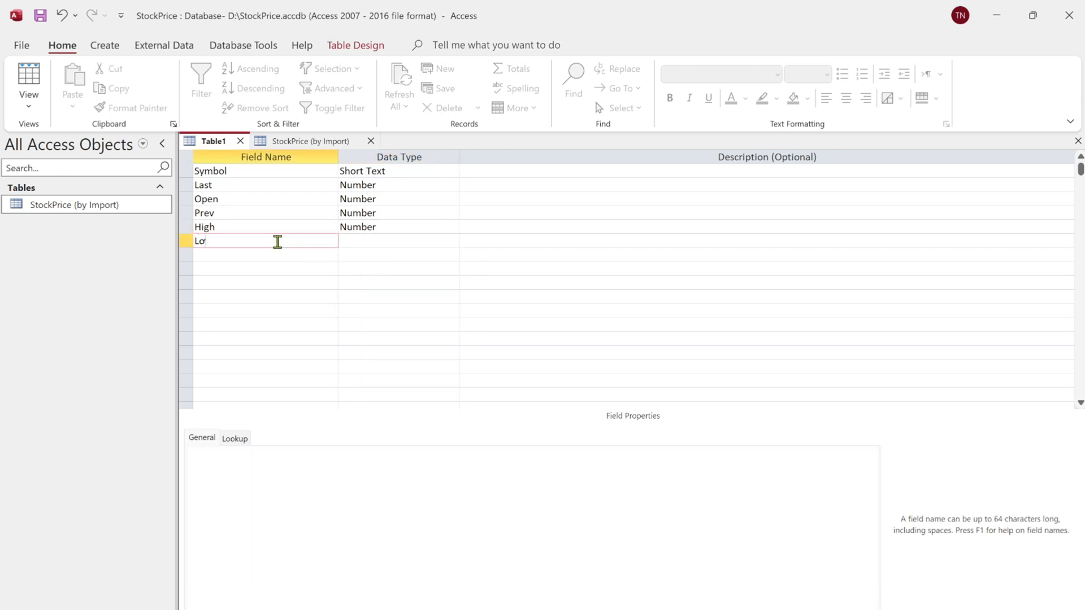
{"action": "left_click", "coordinate": [356, 239]}
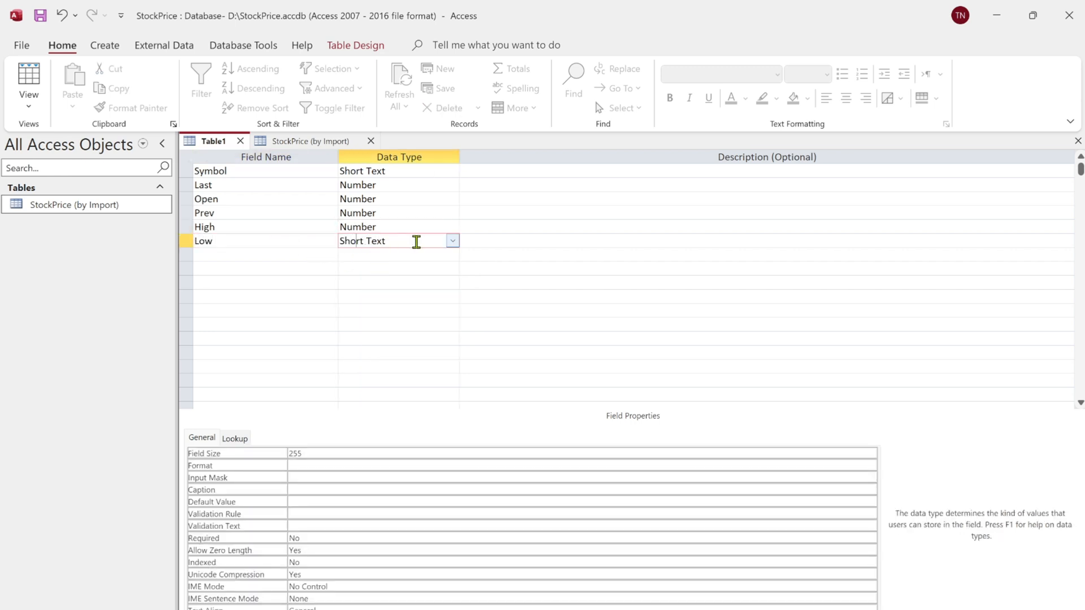
{"action": "left_click", "coordinate": [453, 241]}
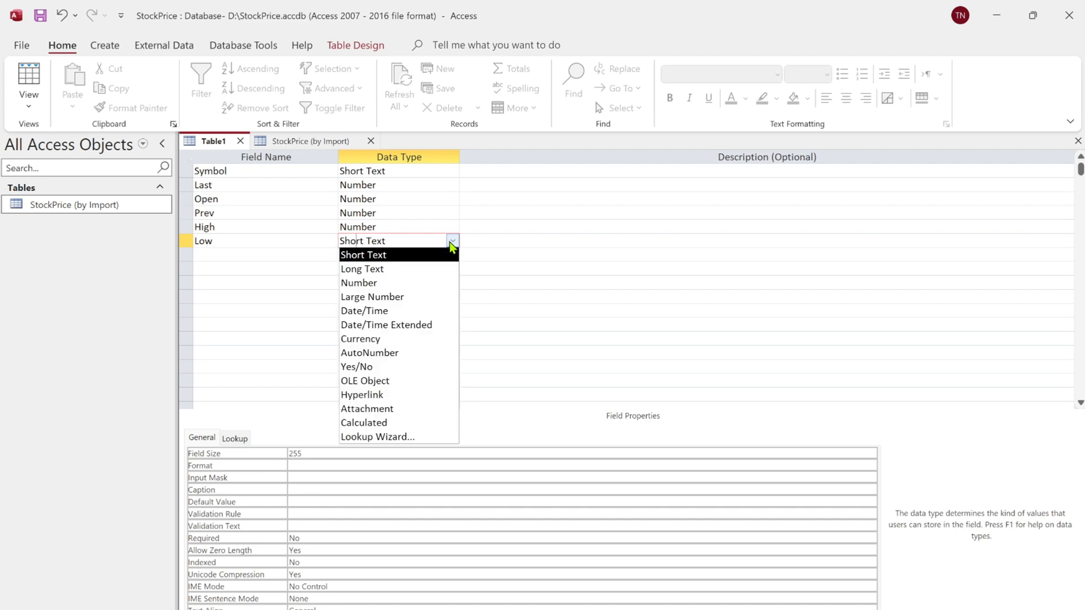
{"action": "left_click", "coordinate": [368, 282]}
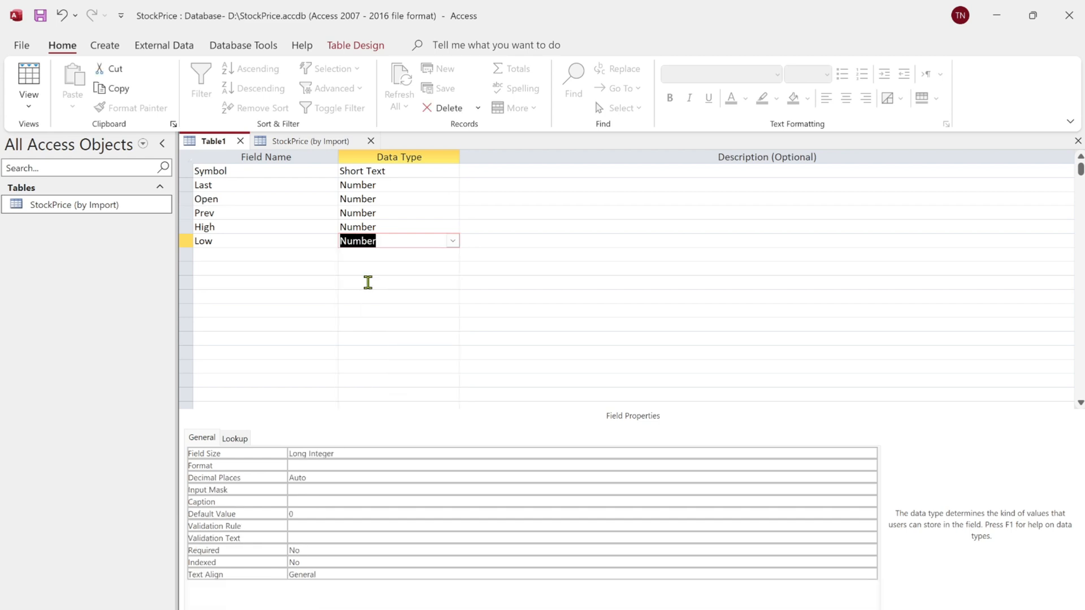
Step: Check the remaining field names in StockPrice (by Import) and add a Chg field with the Number data type below Low
{"action": "left_click", "coordinate": [281, 255]}
{"action": "left_click", "coordinate": [301, 141]}
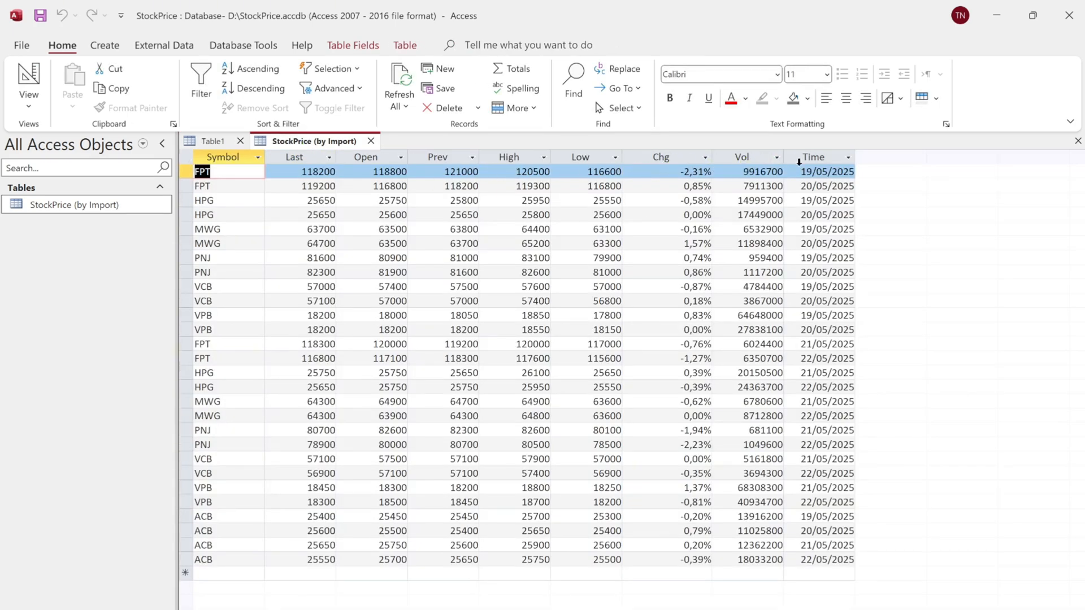
{"action": "left_click", "coordinate": [217, 142]}
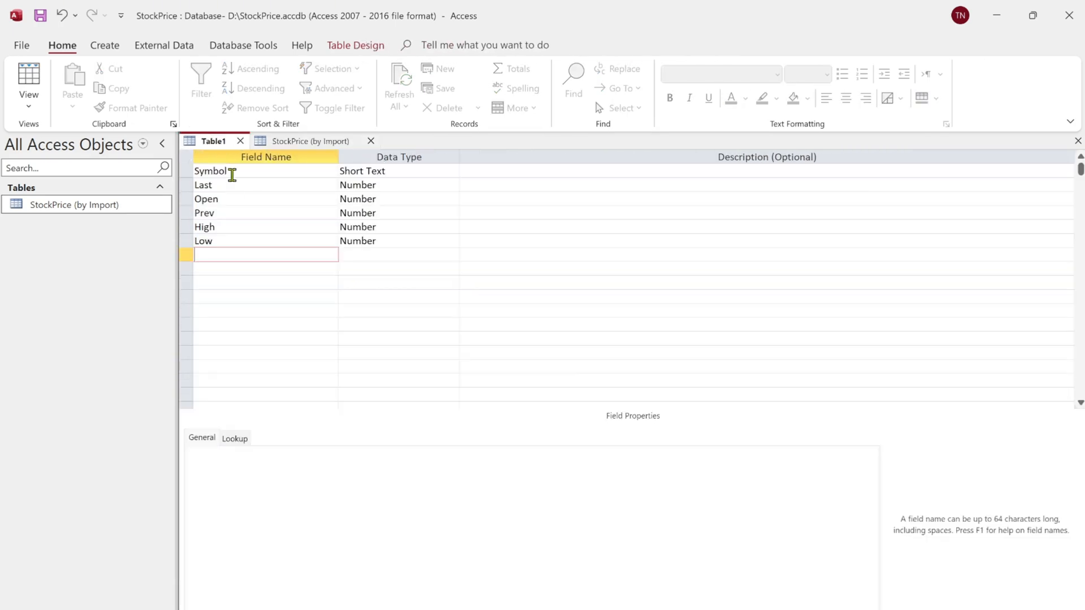
{"action": "type", "text": "Chg"}
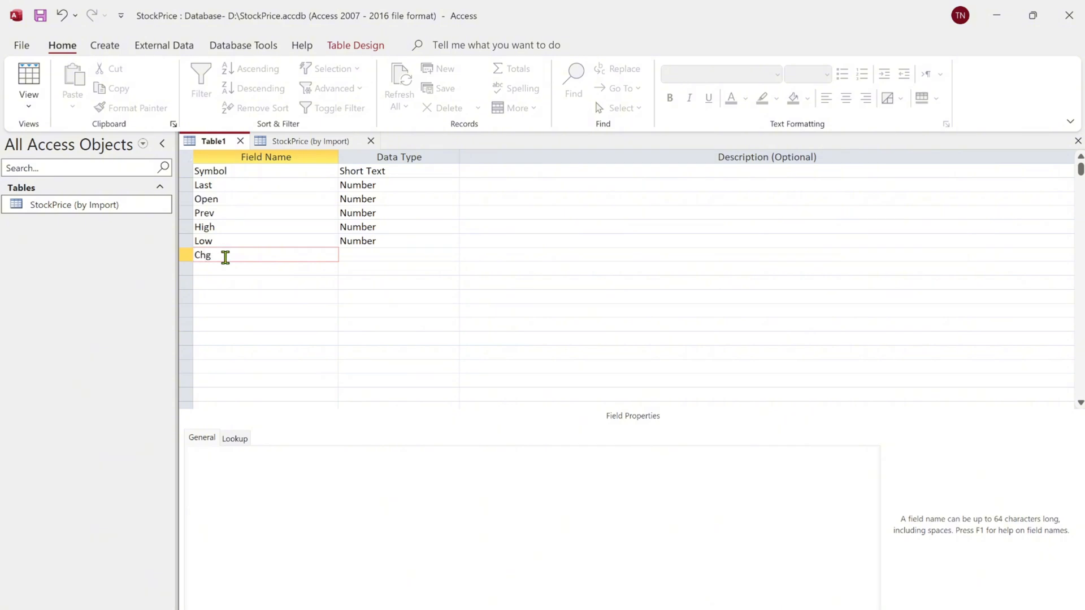
{"action": "left_click", "coordinate": [367, 255]}
{"action": "left_click", "coordinate": [453, 255]}
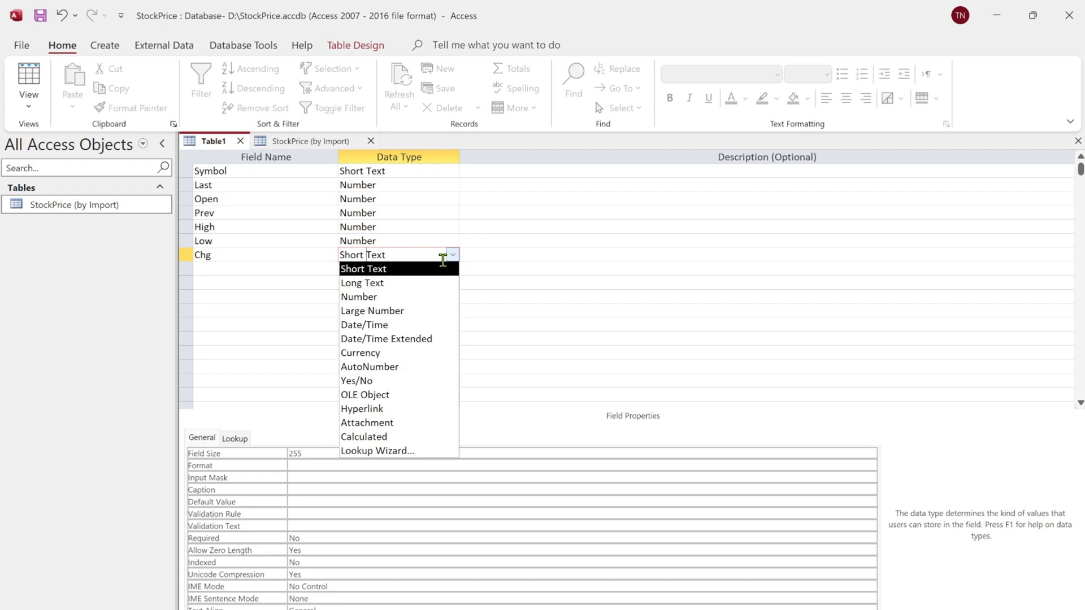
{"action": "left_click", "coordinate": [371, 298]}
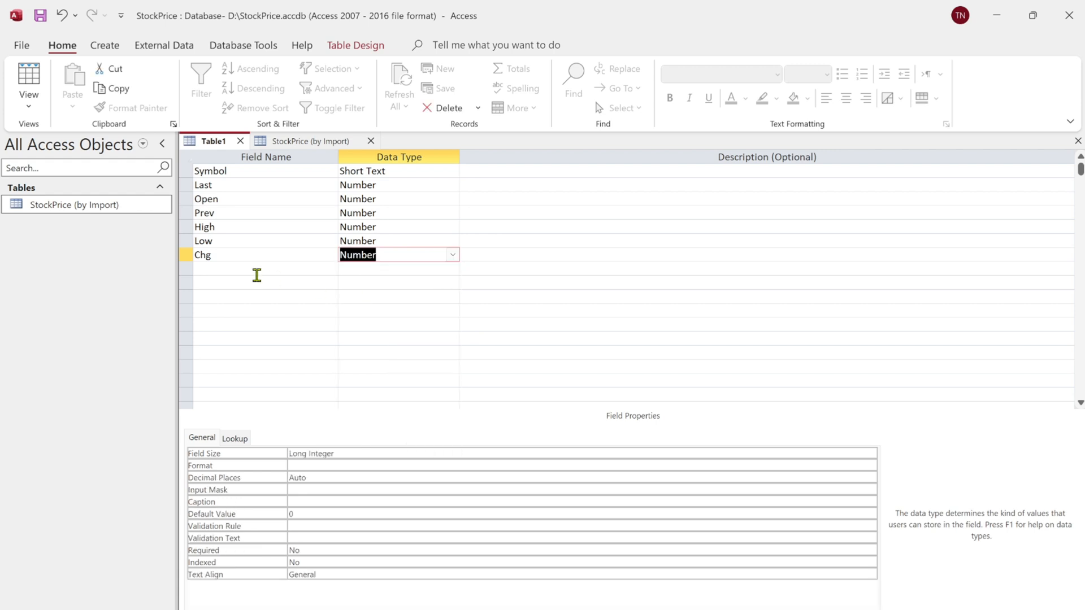
Step: Add a Vol field with the Number data type below Chg
{"action": "left_click", "coordinate": [248, 270]}
{"action": "type", "text": "Vol"}
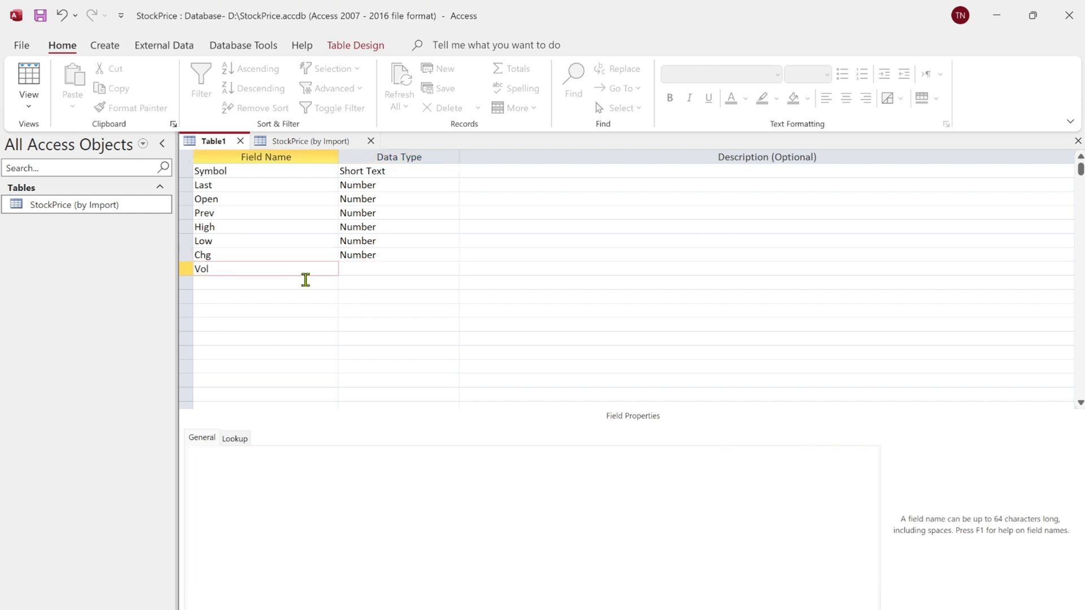
{"action": "left_click", "coordinate": [355, 269]}
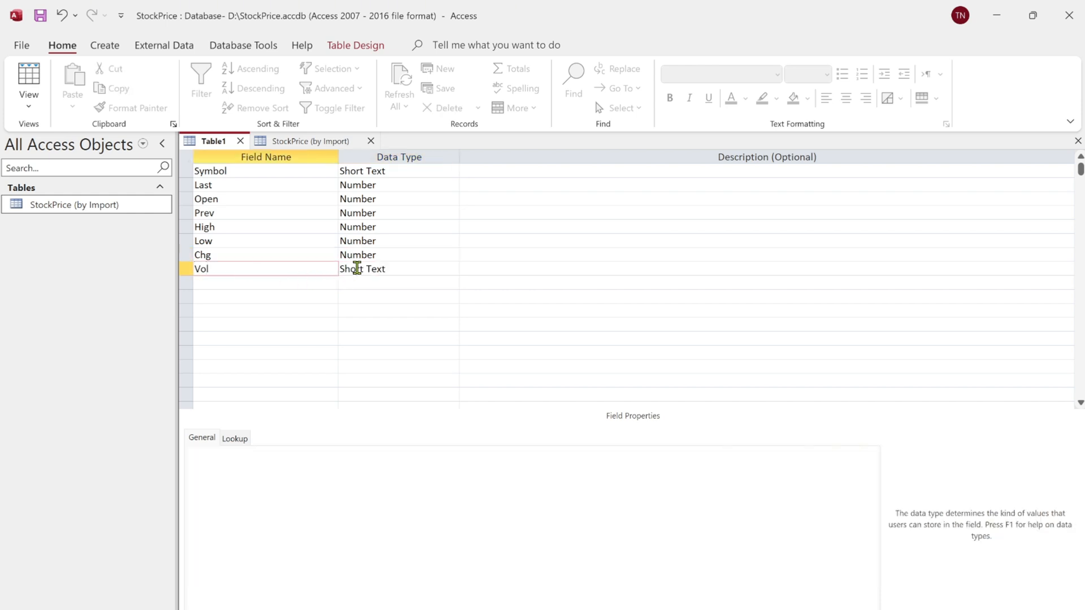
{"action": "left_click", "coordinate": [453, 269]}
{"action": "left_click", "coordinate": [370, 311]}
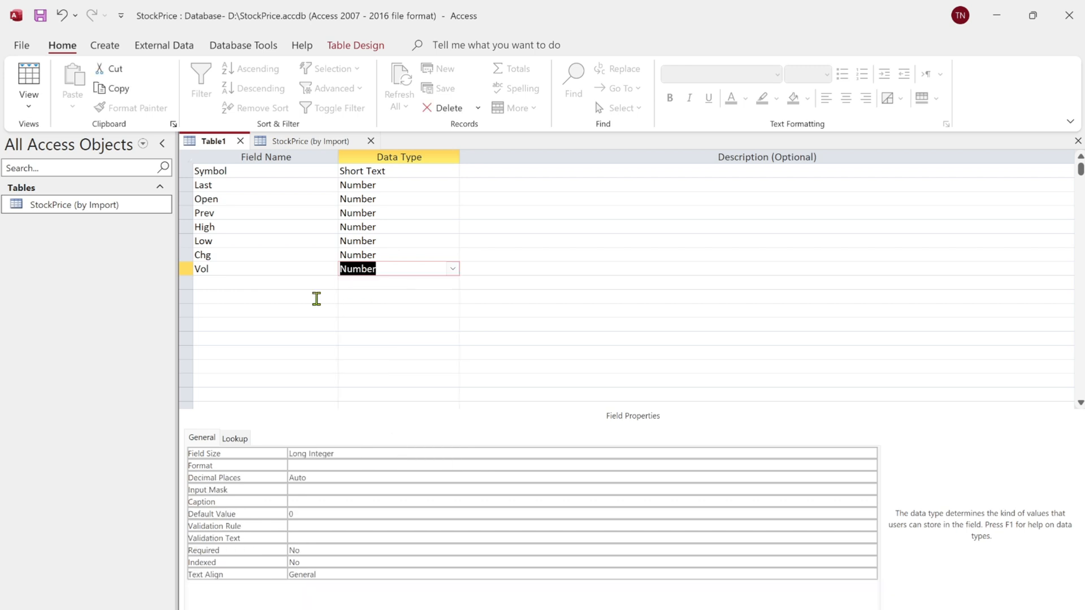
Step: Add a Time field with the Date/Time data type as the new table's last field
{"action": "left_click", "coordinate": [250, 282]}
{"action": "type", "text": "Ti"}
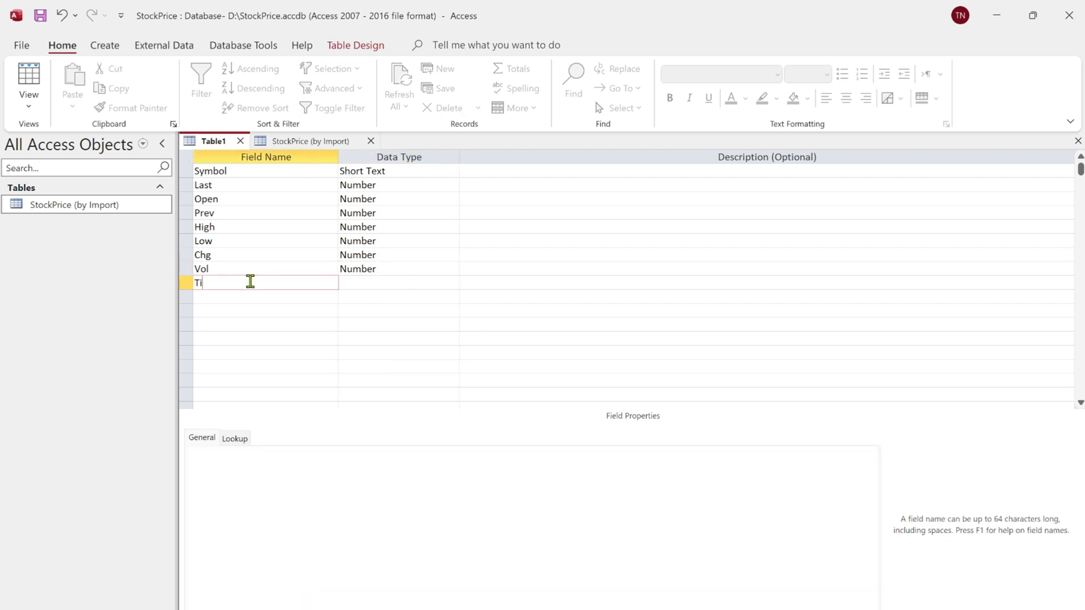
{"action": "type", "text": "me"}
{"action": "left_click", "coordinate": [362, 284]}
{"action": "left_click", "coordinate": [452, 284]}
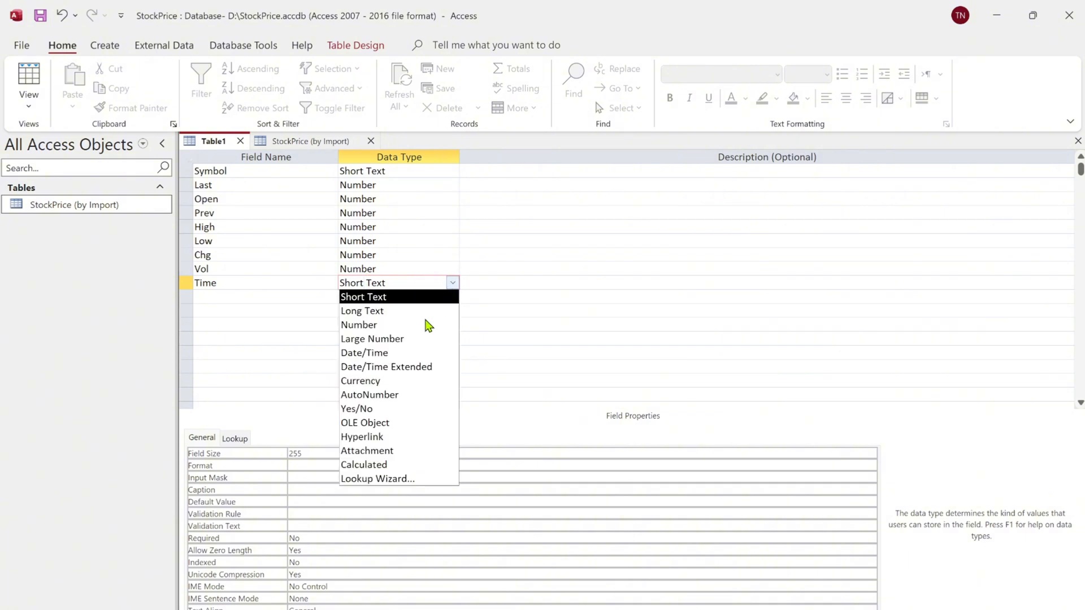
{"action": "left_click", "coordinate": [381, 354]}
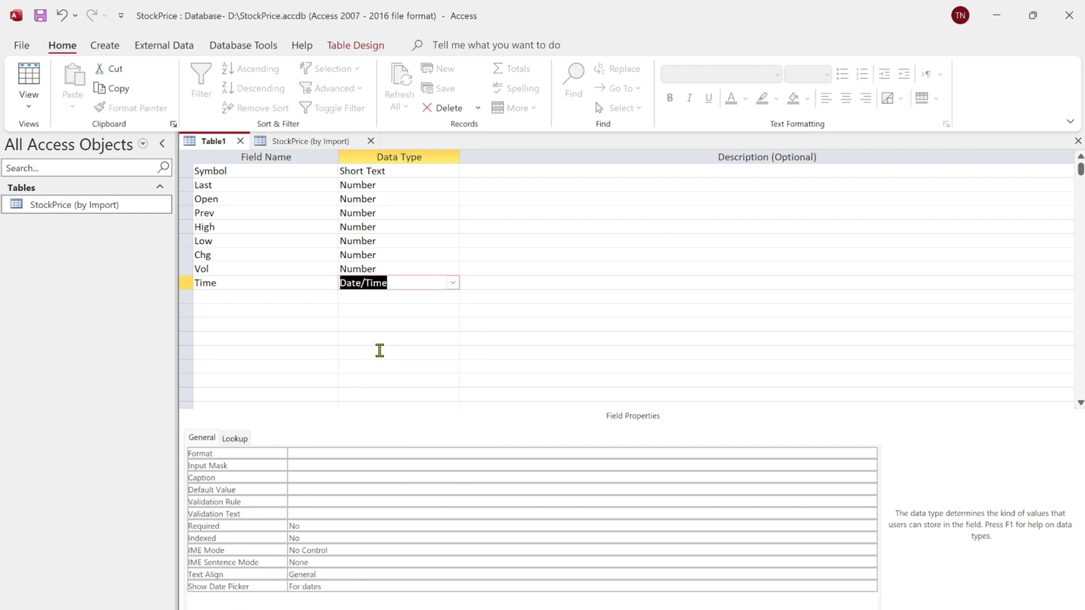
{"action": "left_click", "coordinate": [269, 297]}
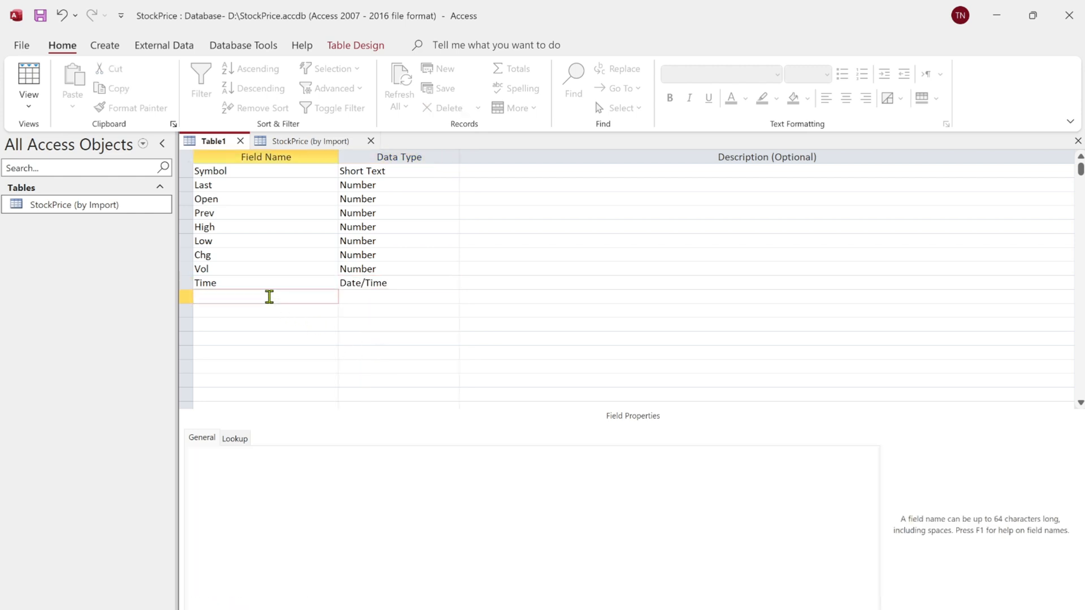
Step: Switch the new table to Datasheet View, saving it as StockPrice (by Input) without a primary key
{"action": "right_click", "coordinate": [217, 145]}
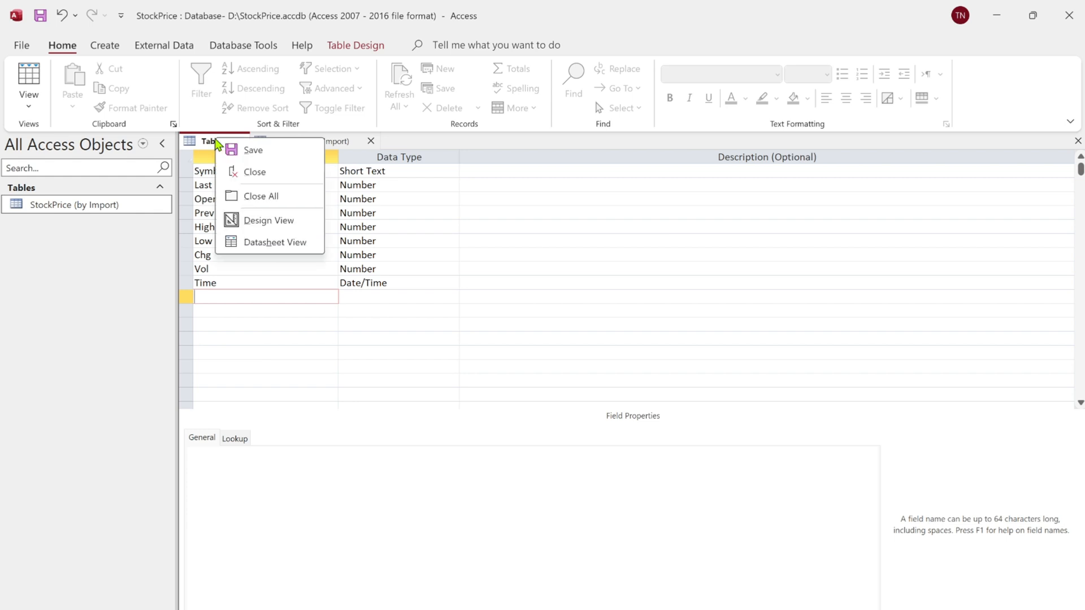
{"action": "left_click", "coordinate": [247, 243]}
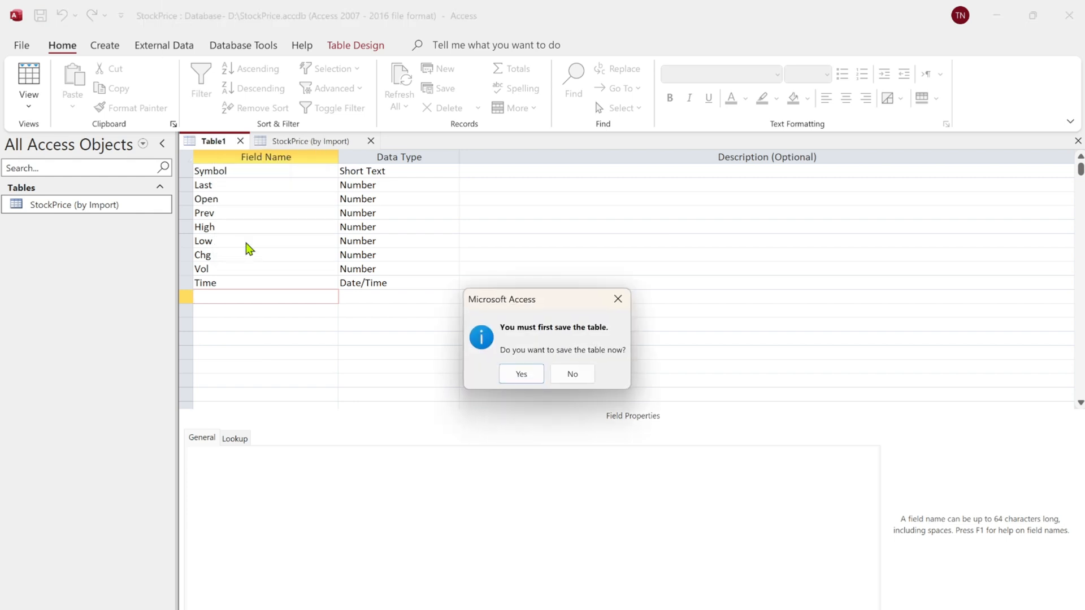
{"action": "left_click", "coordinate": [523, 375]}
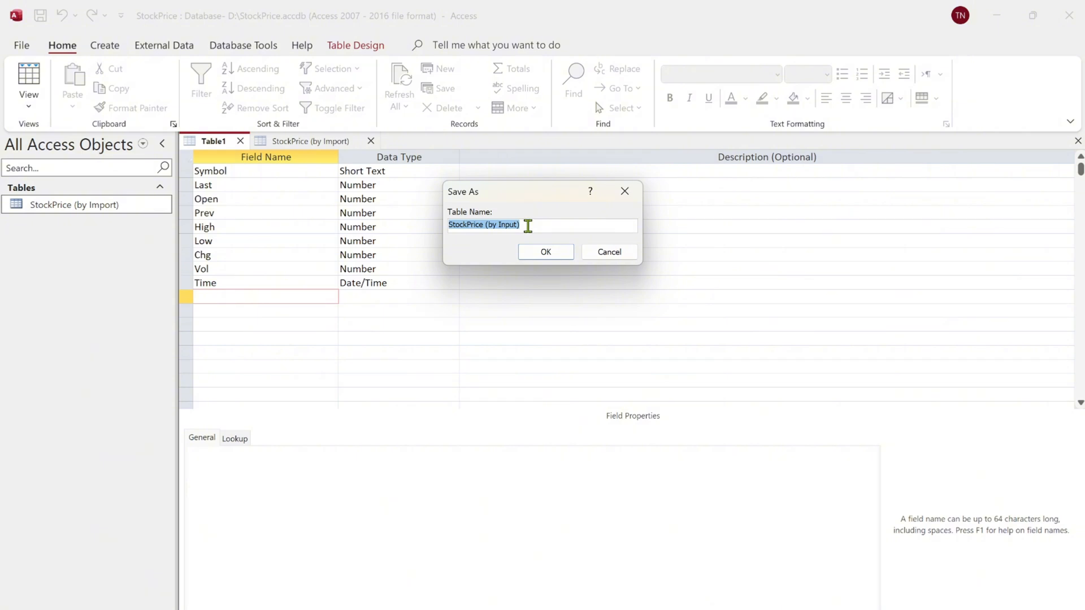
{"action": "left_click", "coordinate": [528, 226]}
{"action": "left_click", "coordinate": [535, 255]}
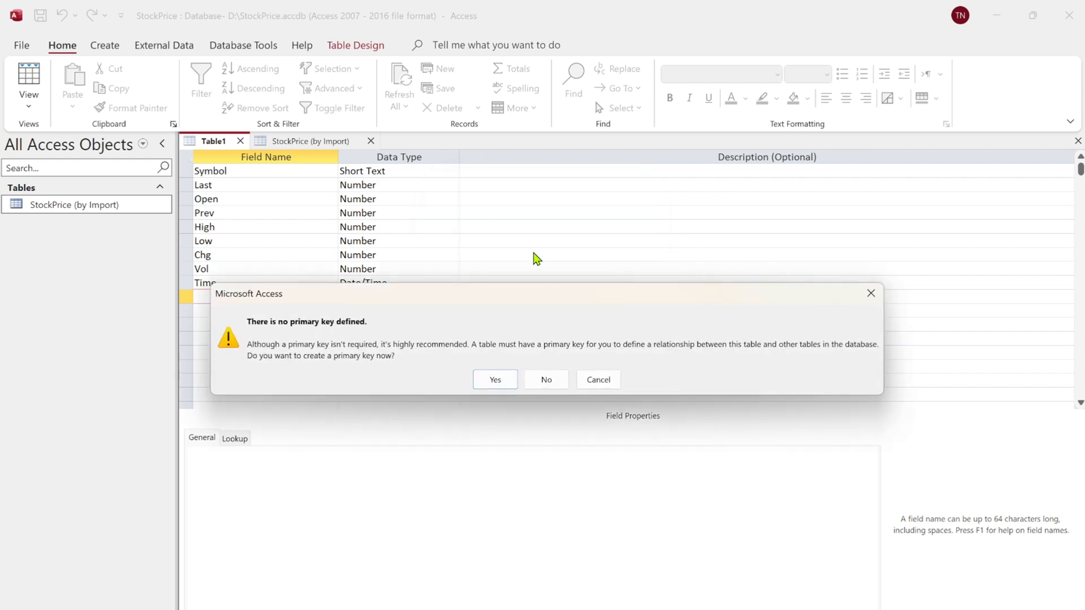
{"action": "left_click", "coordinate": [541, 384]}
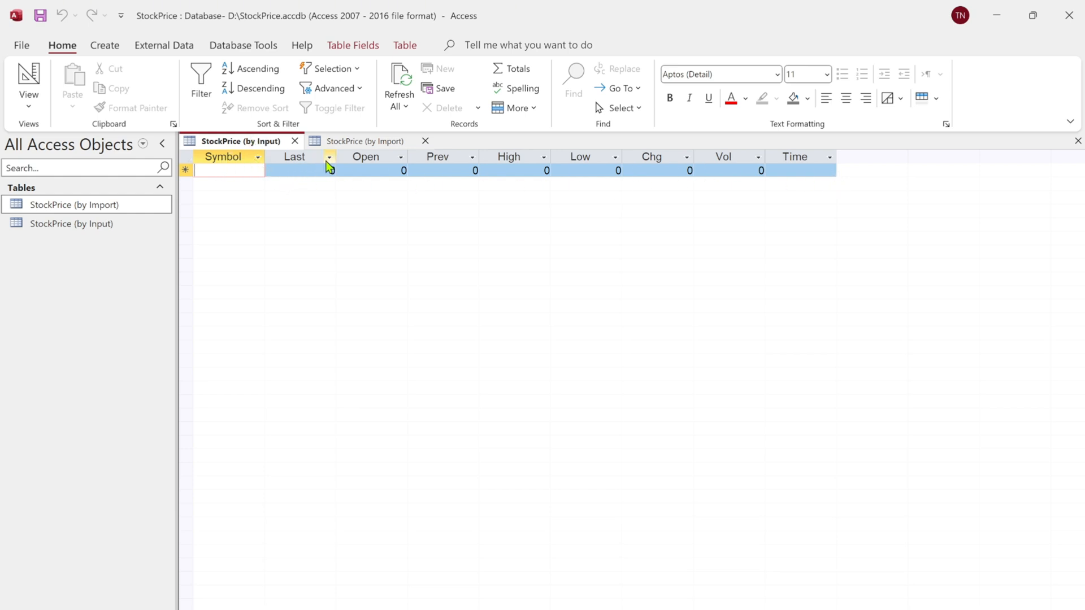
Step: Copy the first StockPrice (by Import) record's Symbol FPT and Last value 118200 into a new StockPrice (by Input) record
{"action": "left_click", "coordinate": [348, 141]}
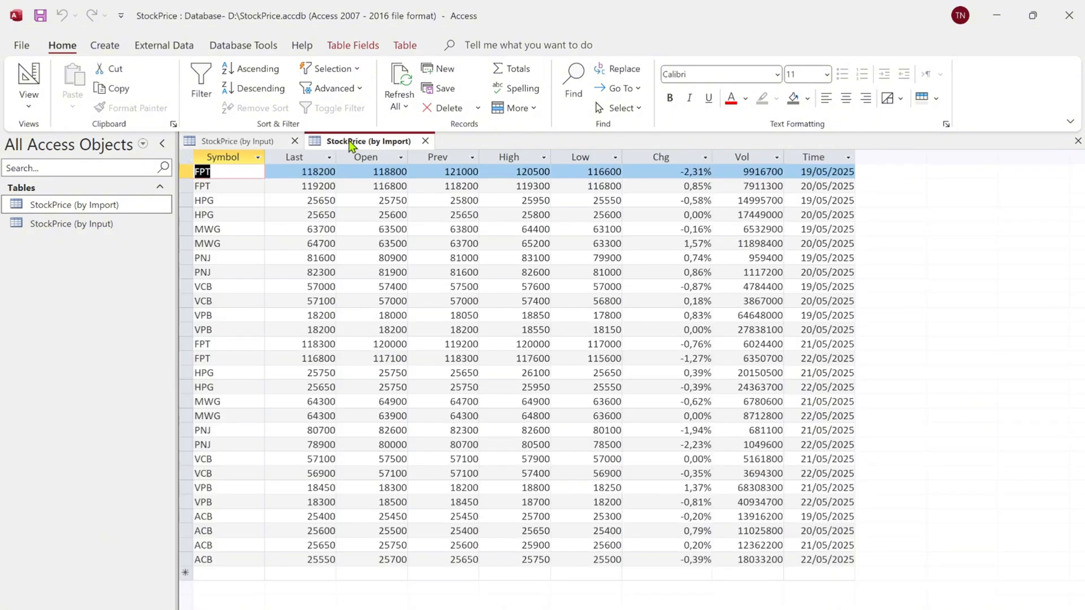
{"action": "left_click", "coordinate": [242, 143]}
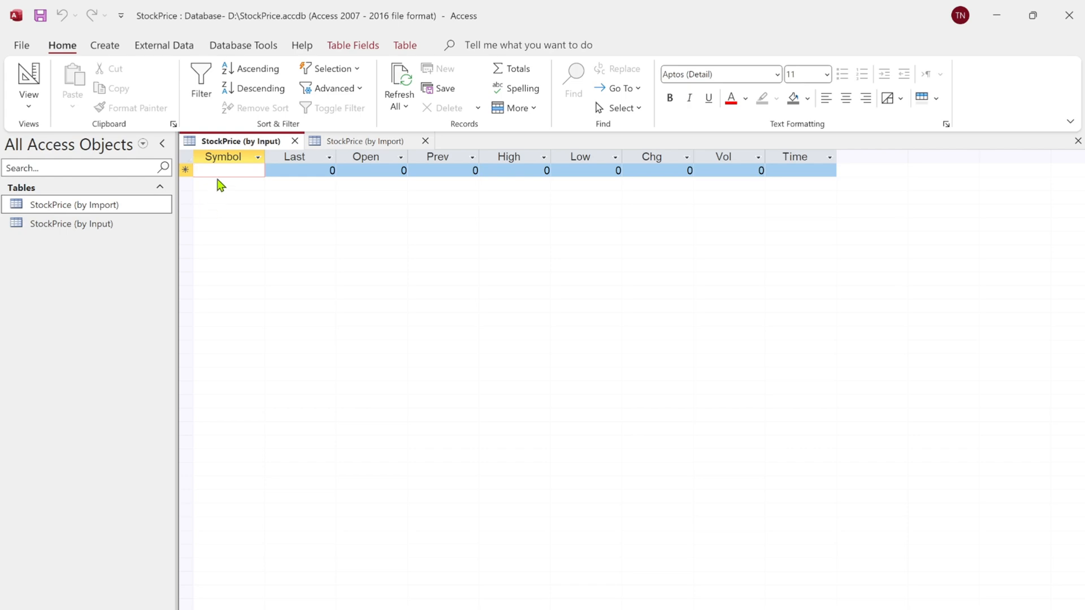
{"action": "type", "text": "FPT"}
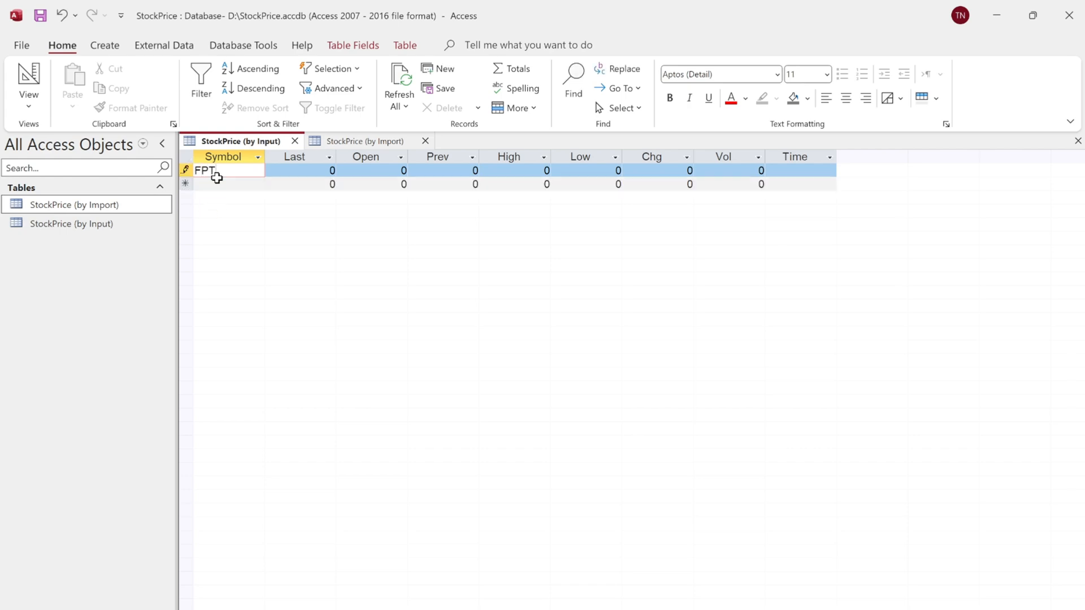
{"action": "left_click", "coordinate": [337, 143]}
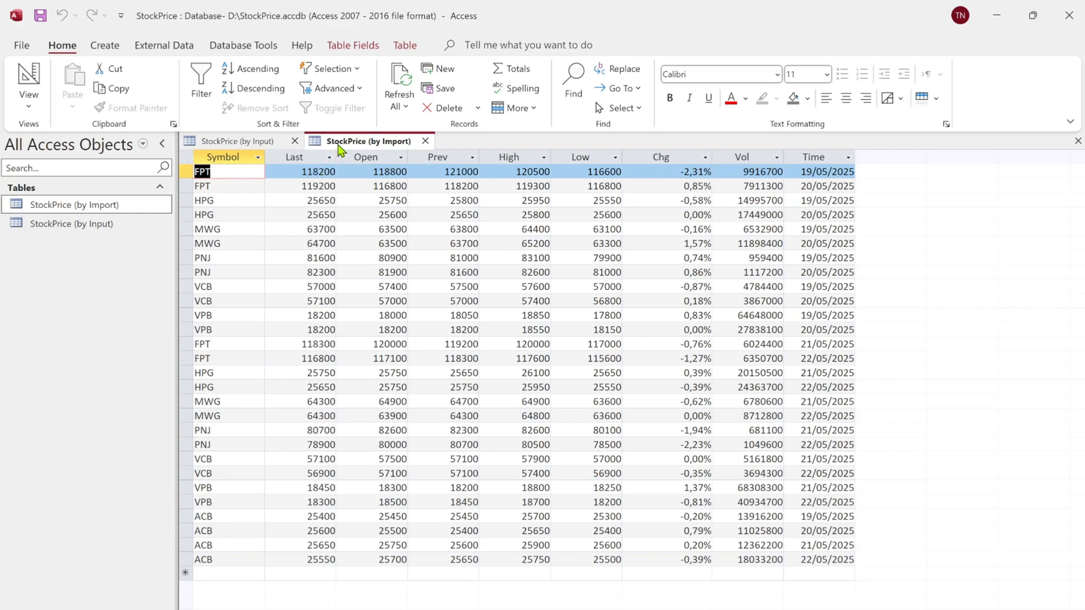
{"action": "left_click", "coordinate": [265, 141]}
{"action": "left_click", "coordinate": [296, 175]}
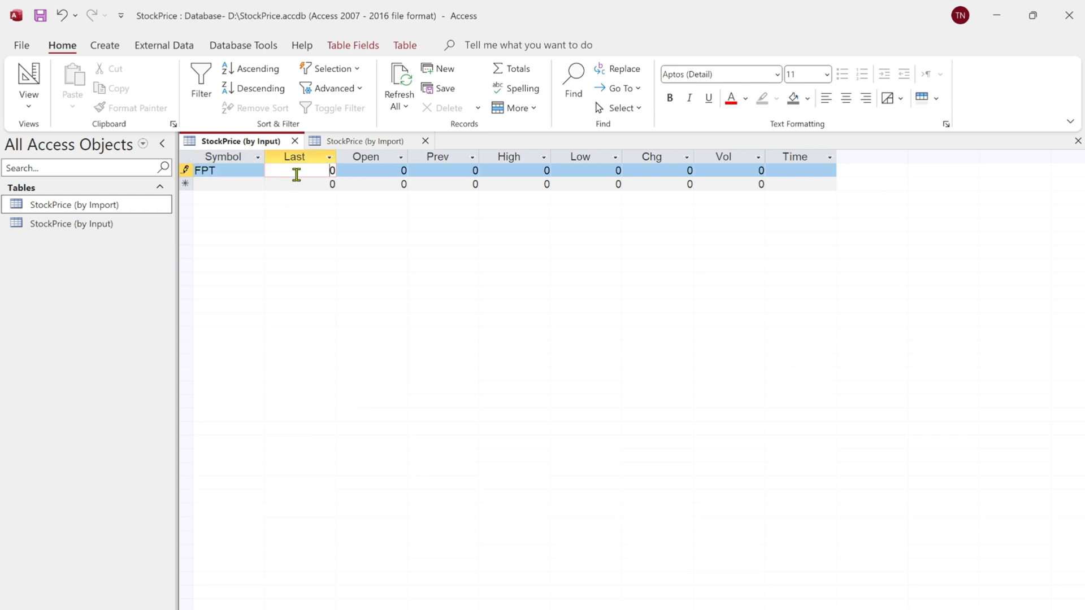
{"action": "type", "text": "118200"}
Step: Set the FPT record's Open value to 118800 in StockPrice (by Input), matching the imported table's first record
{"action": "left_click", "coordinate": [366, 171]}
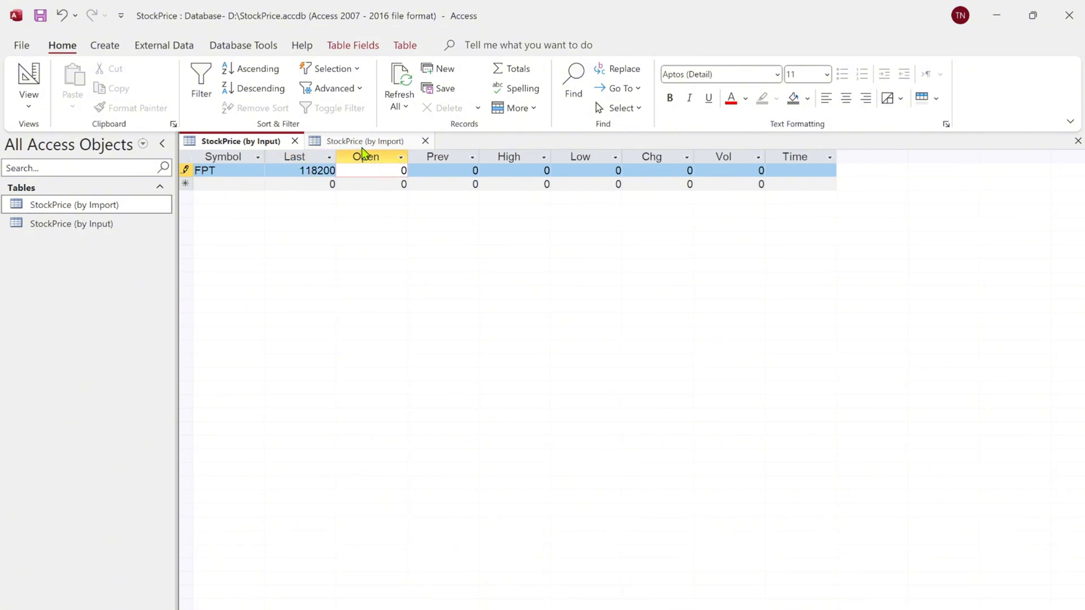
{"action": "left_click", "coordinate": [362, 142]}
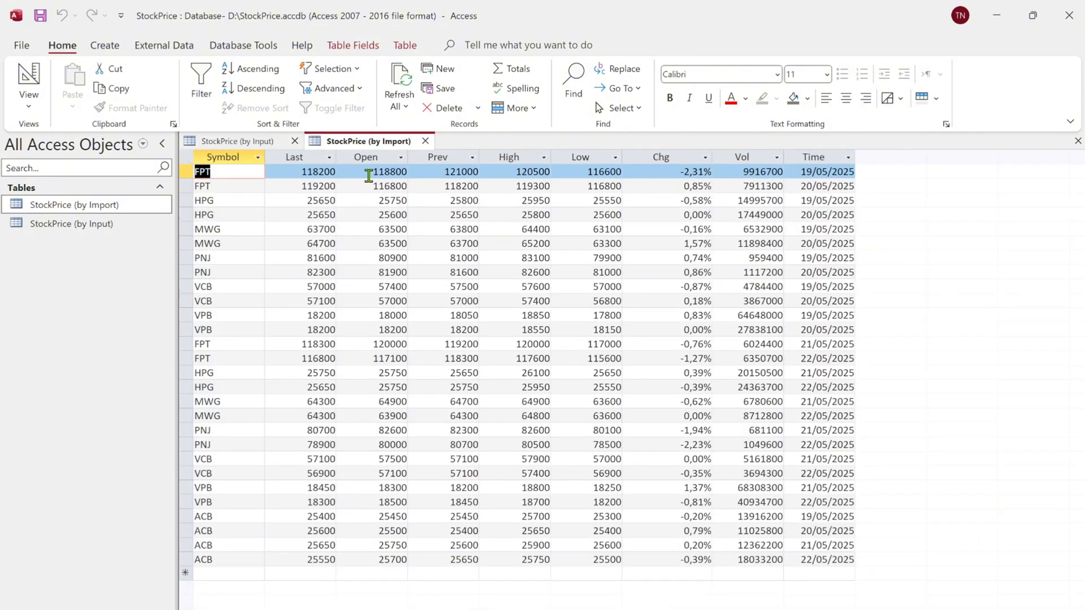
{"action": "left_click", "coordinate": [282, 143]}
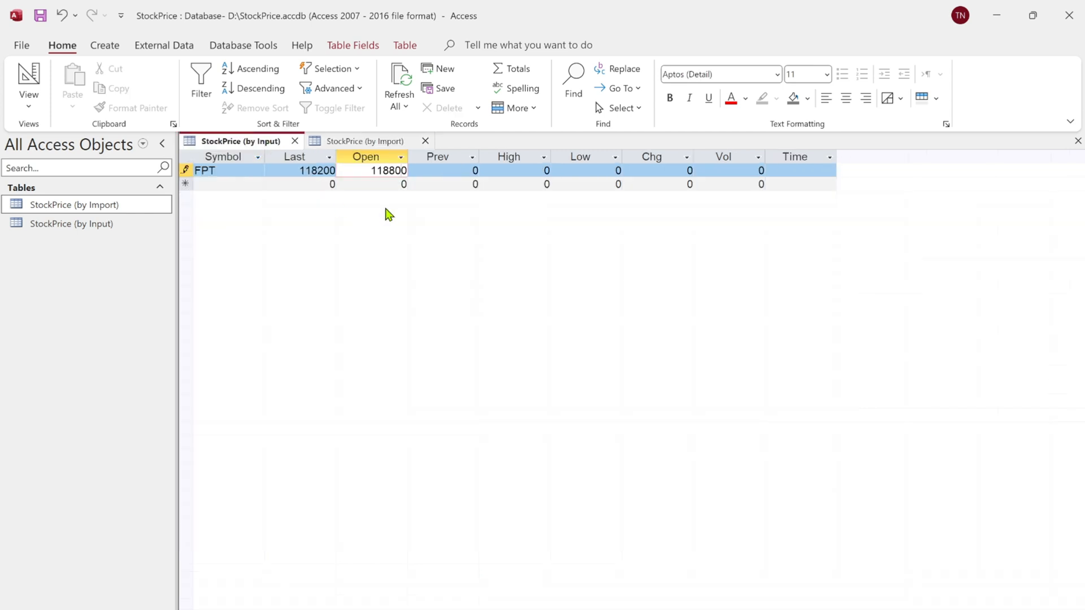
Step: Set the FPT record's Prev value to 121000 in StockPrice (by Input), matching the imported table's first record
{"action": "left_click", "coordinate": [431, 171]}
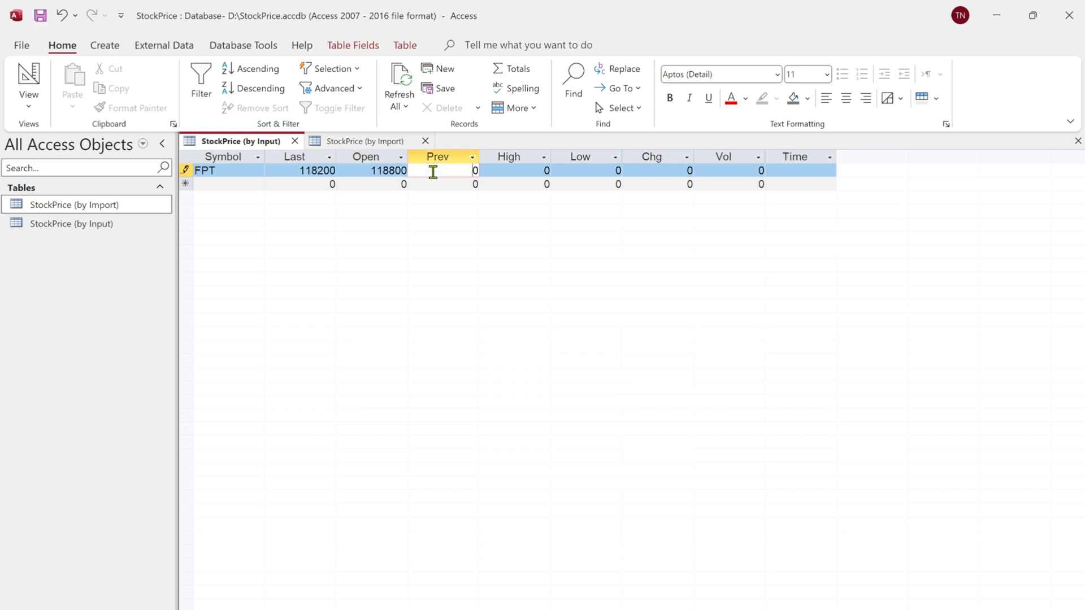
{"action": "left_click", "coordinate": [350, 143]}
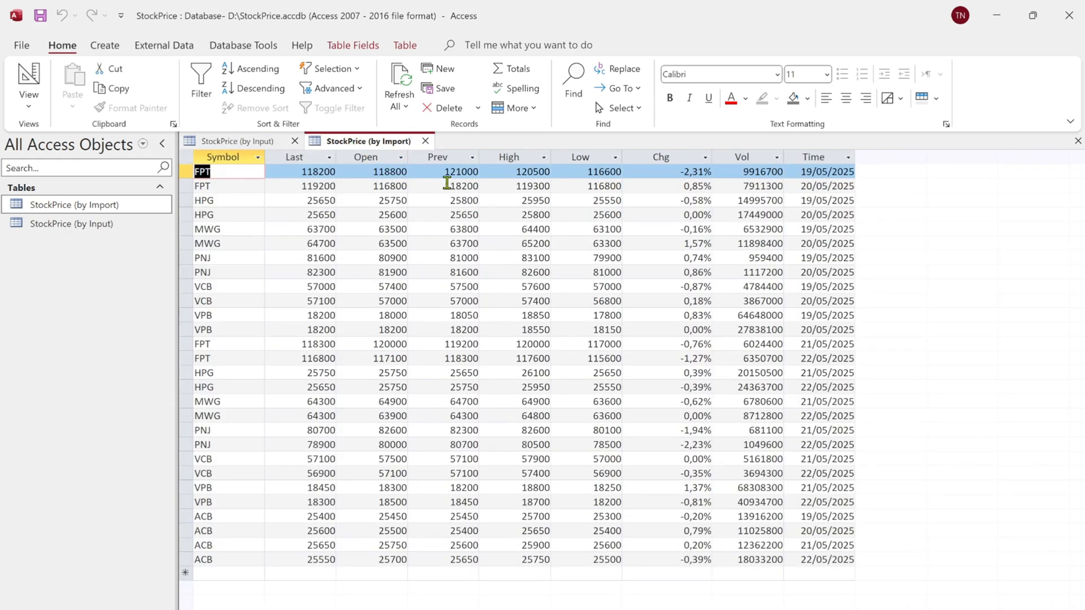
{"action": "left_click", "coordinate": [243, 141]}
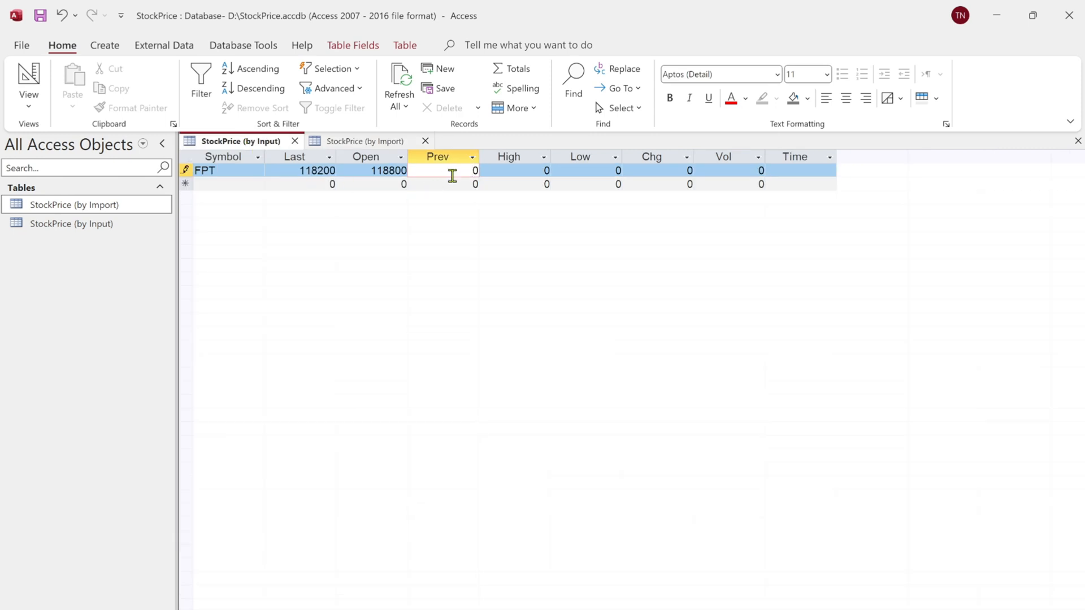
{"action": "type", "text": "120000"}
Step: Set the FPT record's High value to 120500 and Low value to 116600, matching the imported table's first record
{"action": "left_click", "coordinate": [516, 170]}
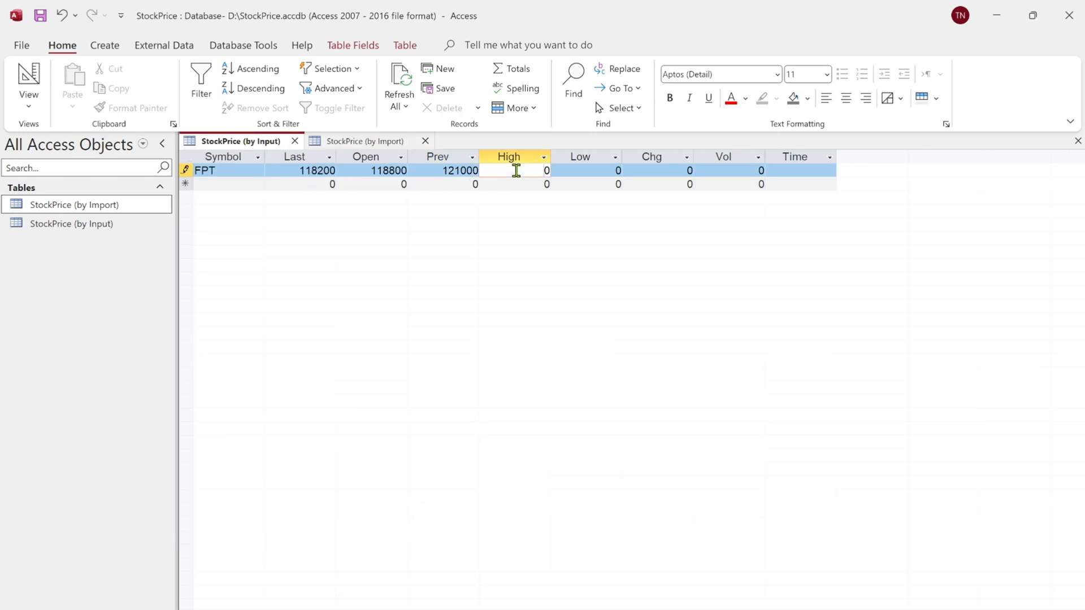
{"action": "left_click", "coordinate": [347, 141]}
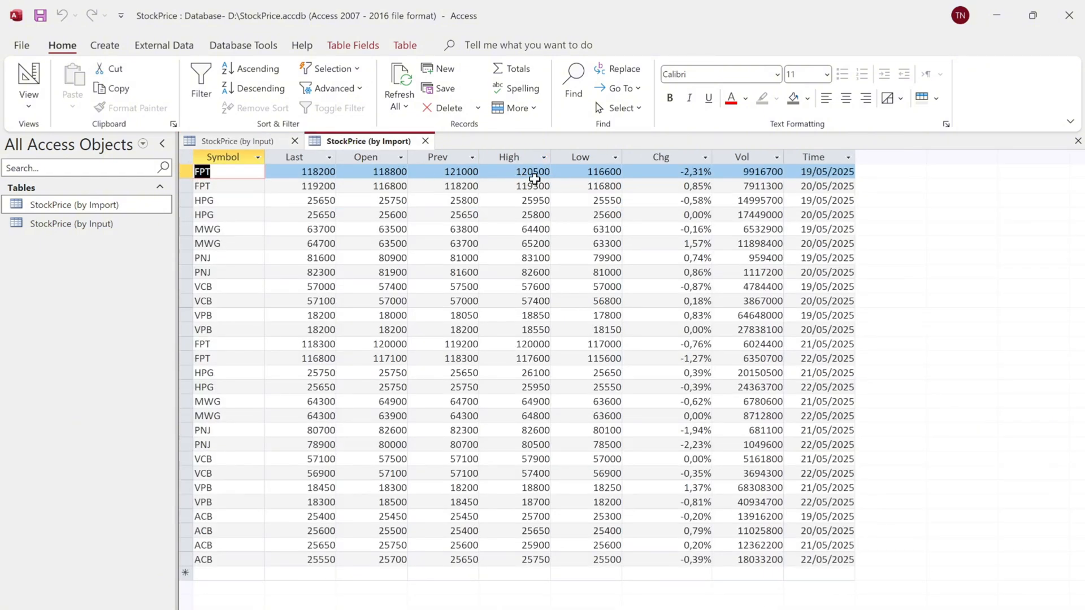
{"action": "left_click", "coordinate": [258, 141]}
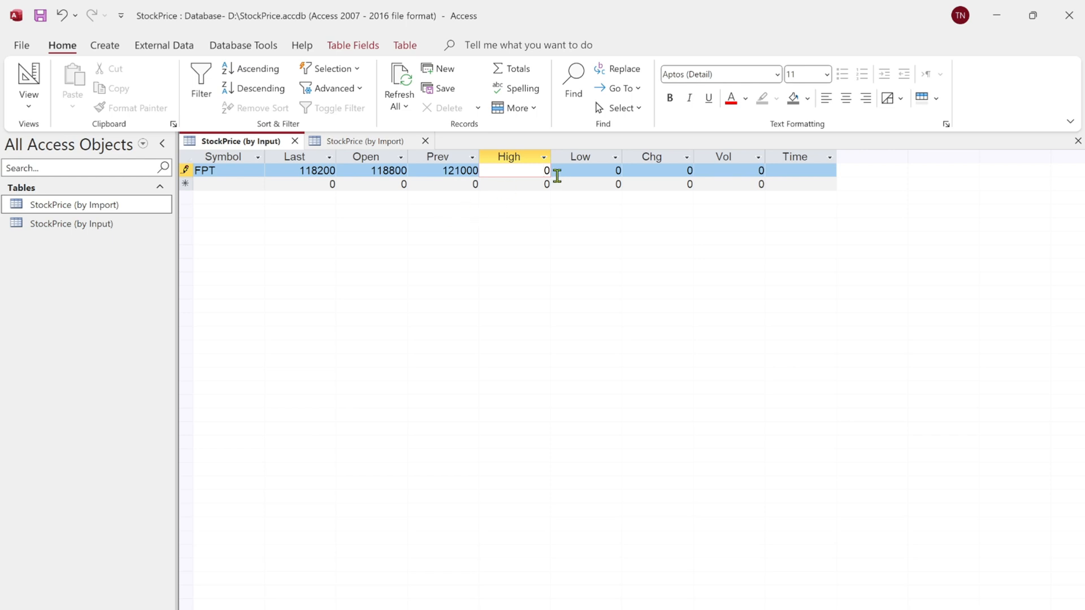
{"action": "type", "text": "120500"}
{"action": "left_click", "coordinate": [572, 176]}
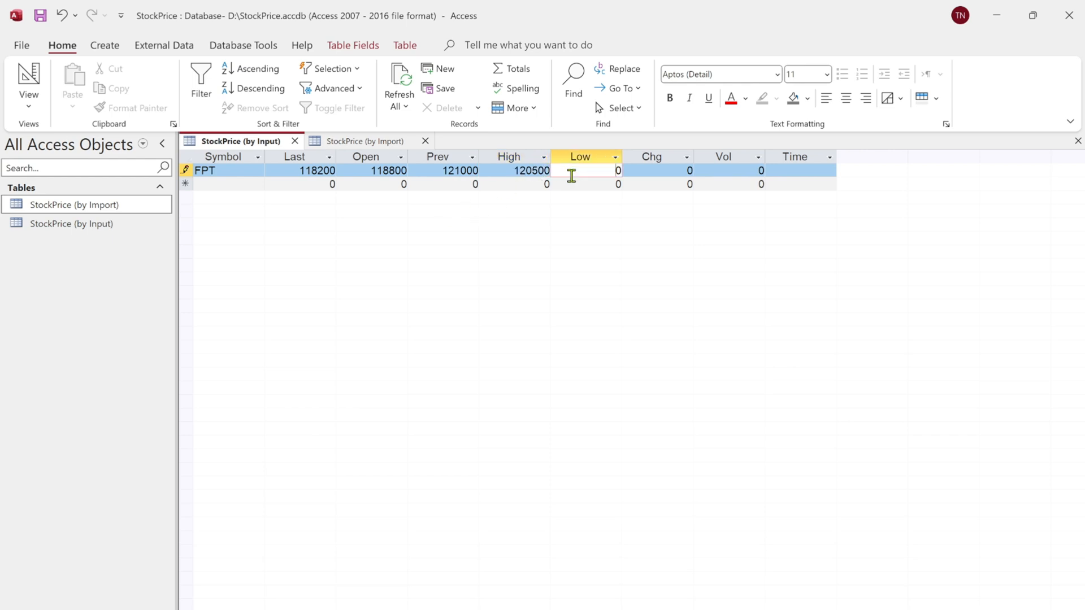
{"action": "left_click", "coordinate": [335, 142]}
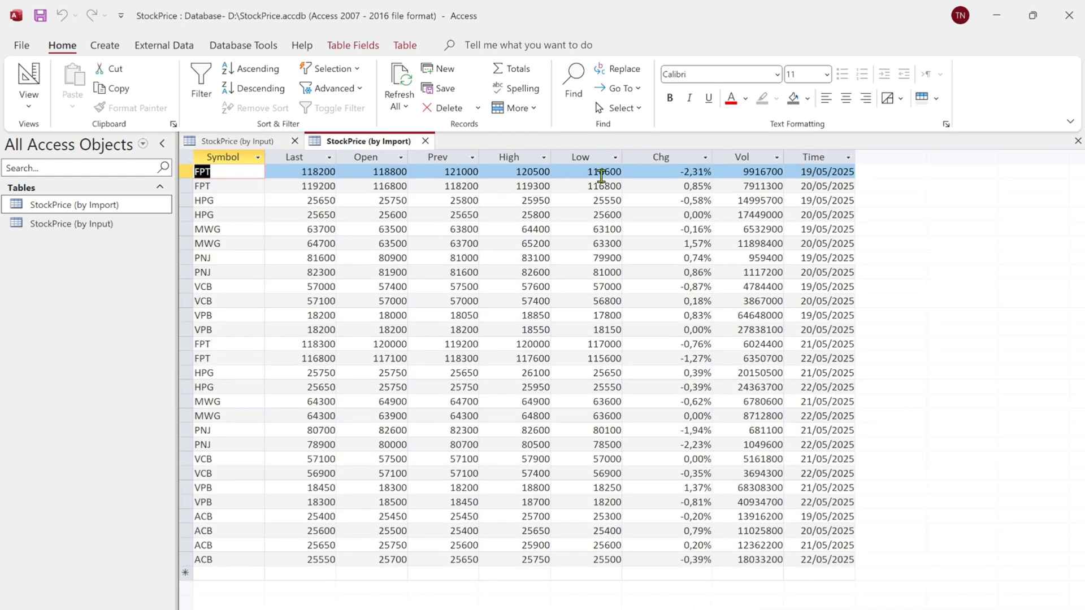
{"action": "left_click", "coordinate": [270, 142]}
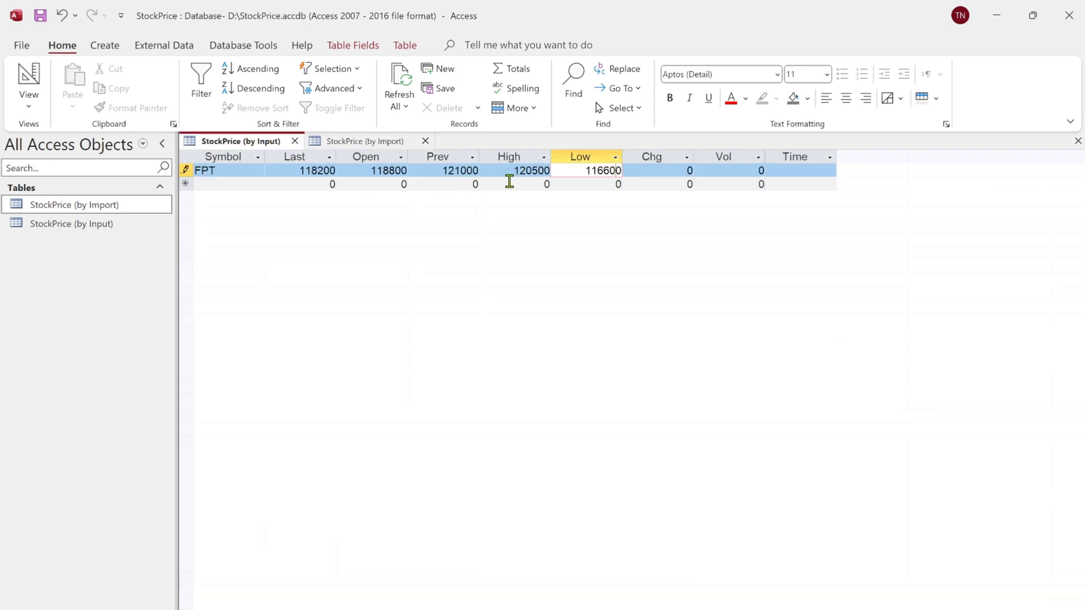
Step: Try to enter -0.0231 as the FPT record's Chg value, matching the imported table's -2,31%
{"action": "left_click", "coordinate": [639, 170]}
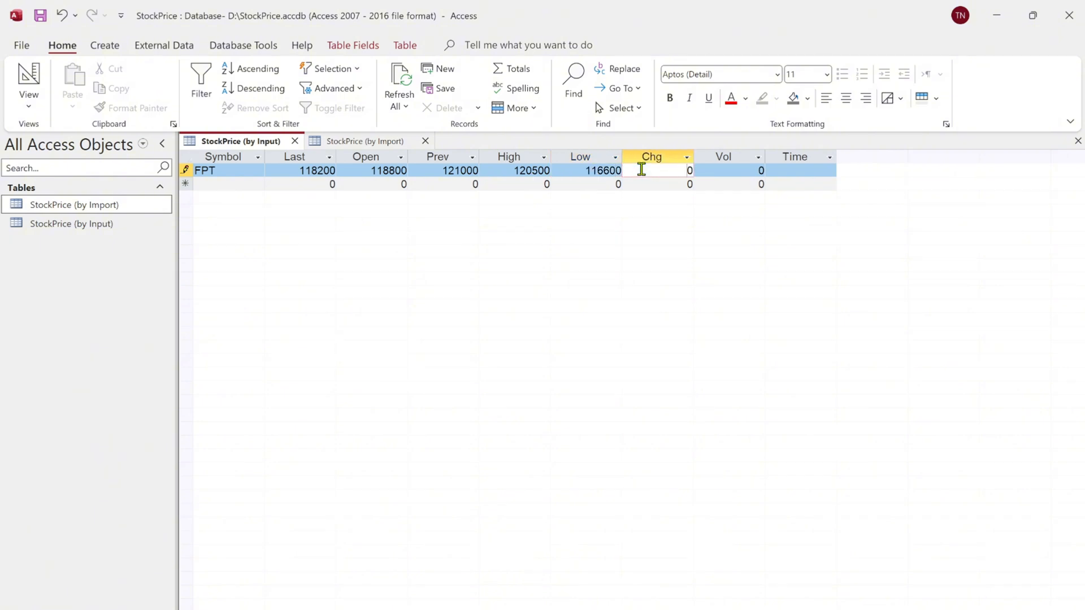
{"action": "left_click", "coordinate": [332, 144]}
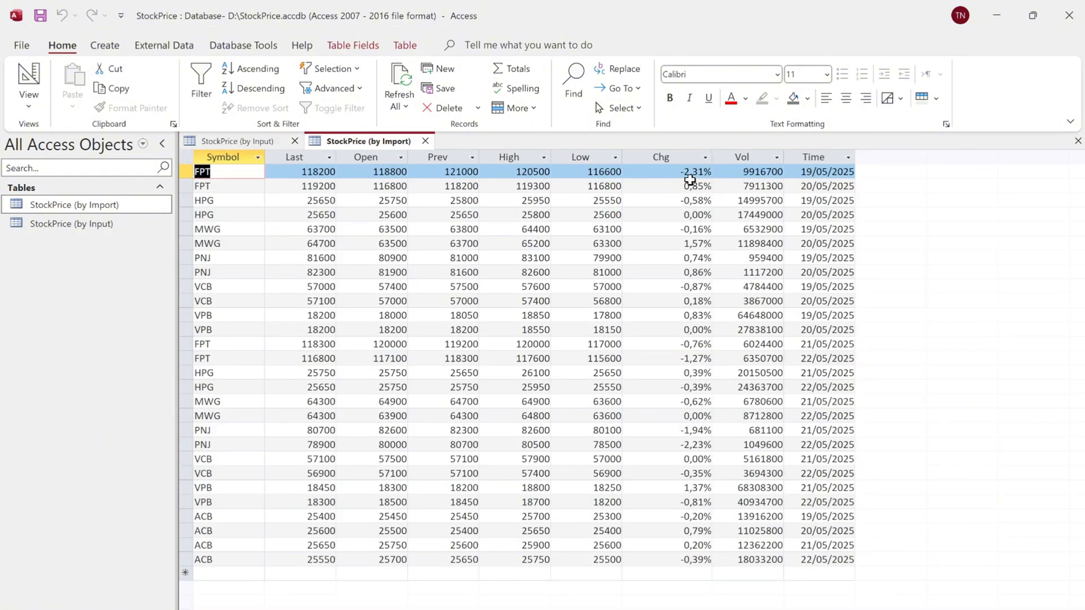
{"action": "left_click", "coordinate": [223, 141]}
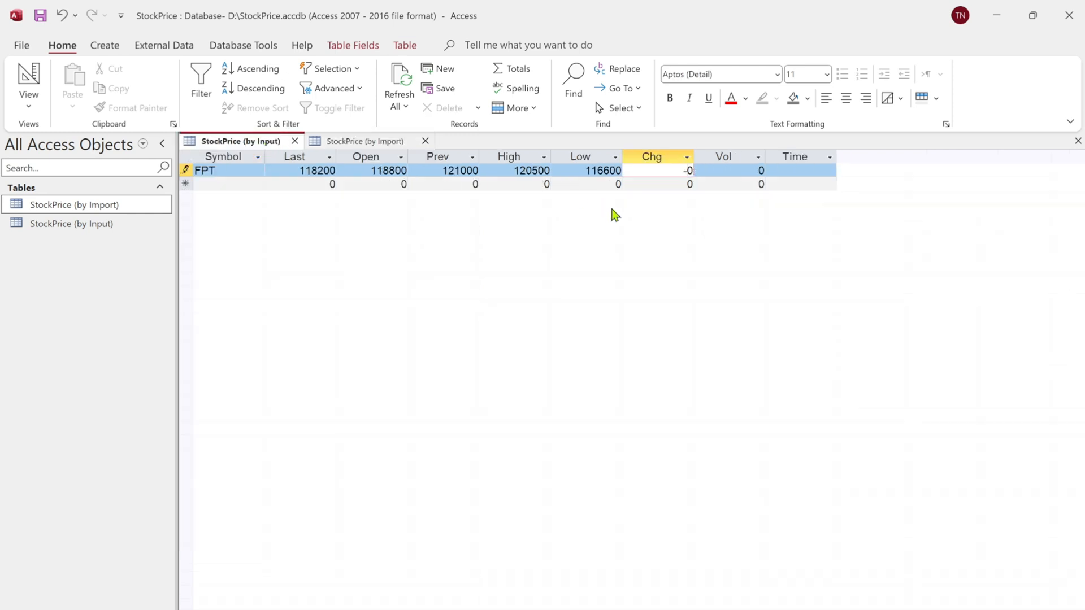
{"action": "key", "text": "BackSpace"}
{"action": "type", "text": "0.0231"}
{"action": "left_click", "coordinate": [732, 171]}
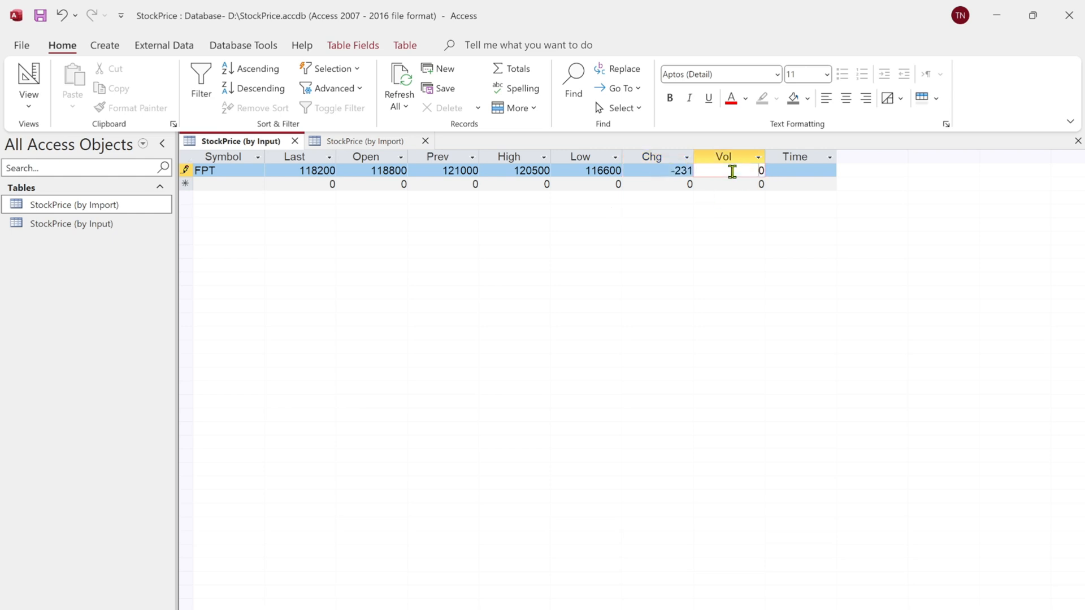
{"action": "left_click", "coordinate": [672, 172]}
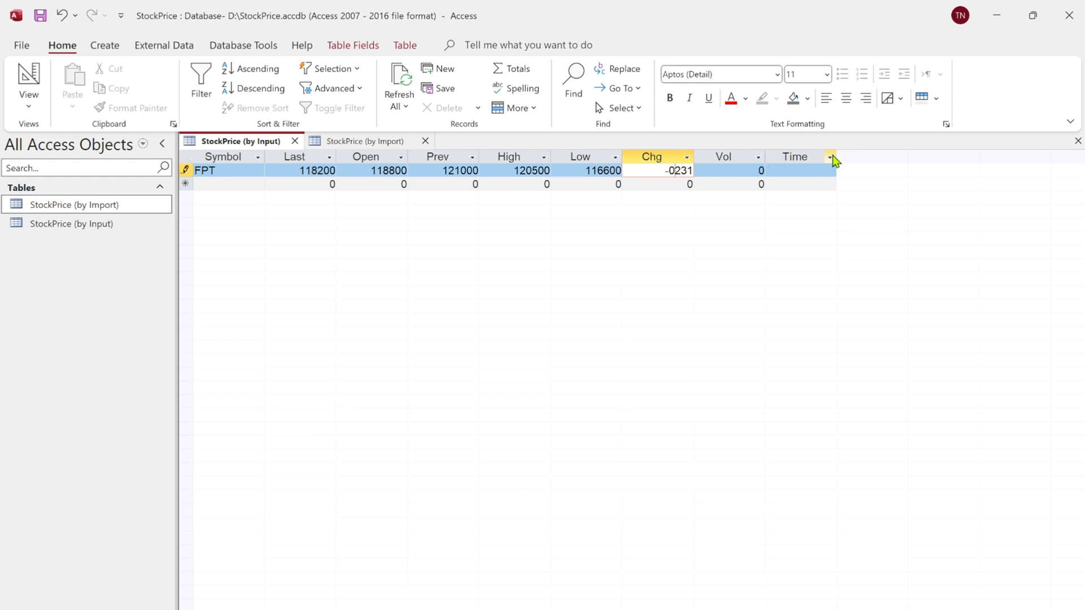
{"action": "type", "text": ","}
Step: Set the FPT record's Vol value to 9916700, matching the imported table's first record
{"action": "left_click", "coordinate": [711, 171]}
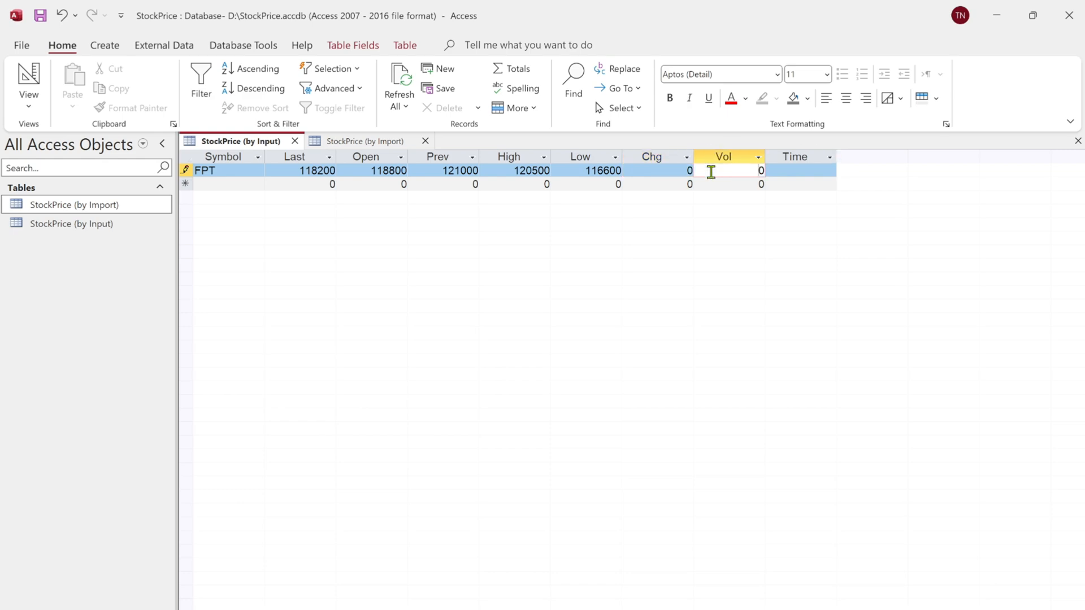
{"action": "left_click", "coordinate": [381, 141]}
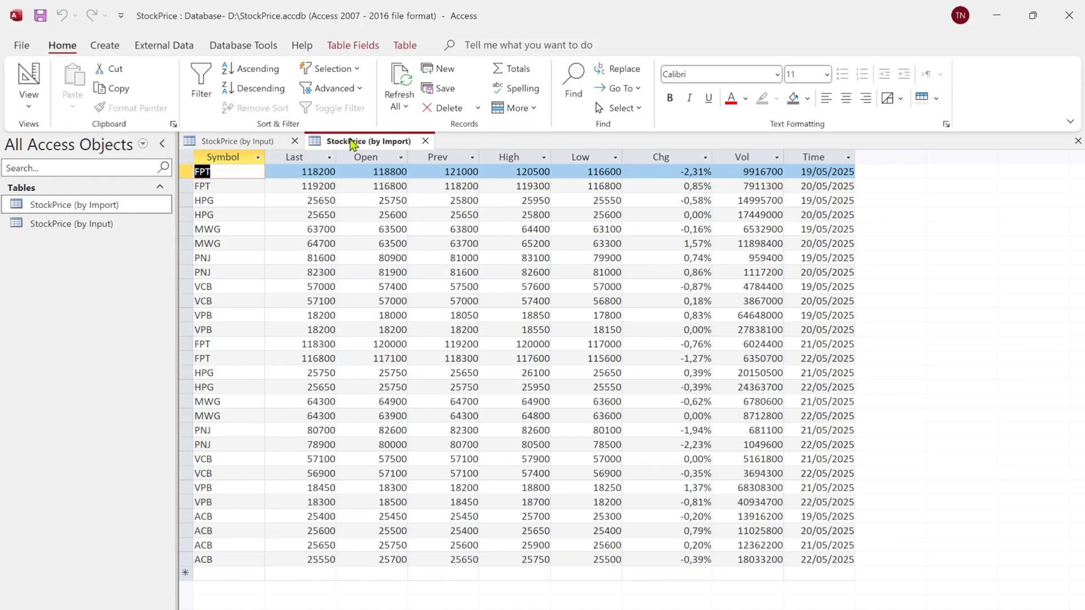
{"action": "left_click", "coordinate": [258, 141]}
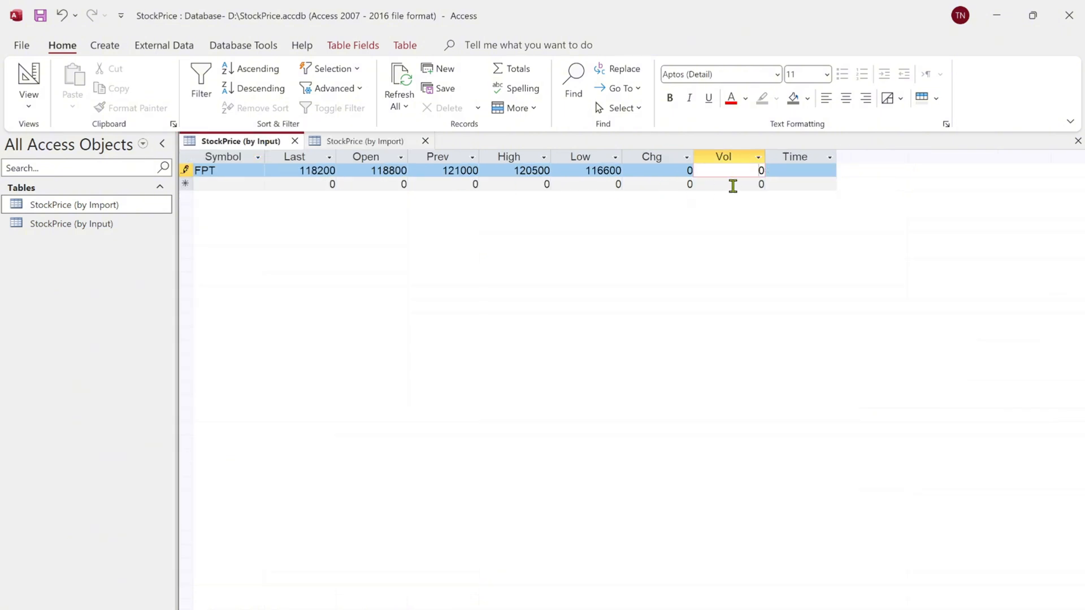
{"action": "type", "text": "99"}
{"action": "type", "text": "700"}
Step: Set the FPT record's Time value to 19/05/2025 using the date picker and commit the record
{"action": "left_click", "coordinate": [776, 171]}
{"action": "left_click", "coordinate": [375, 145]}
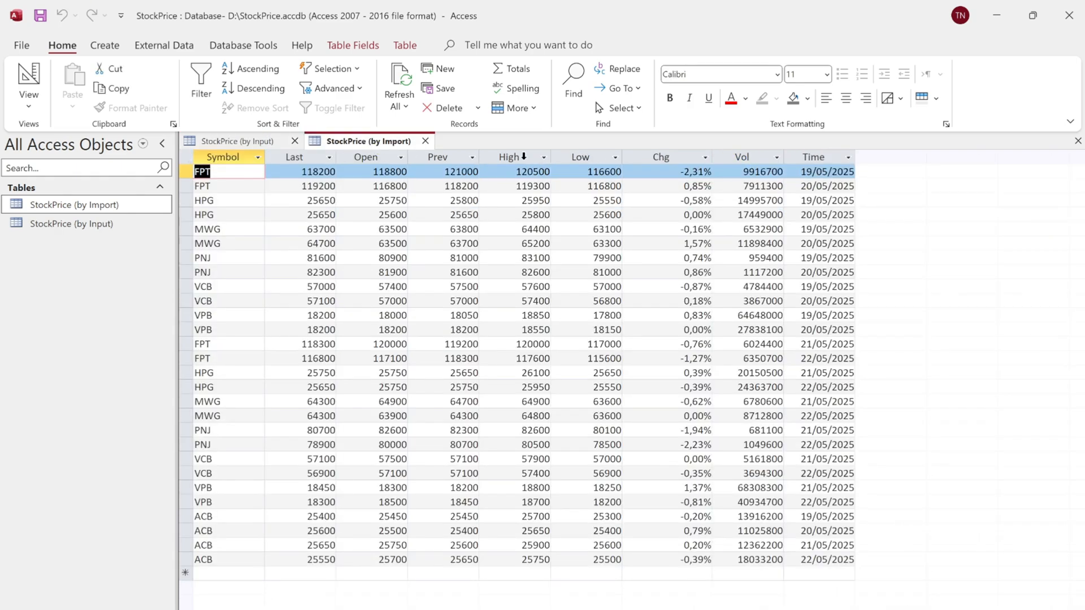
{"action": "left_click", "coordinate": [287, 144]}
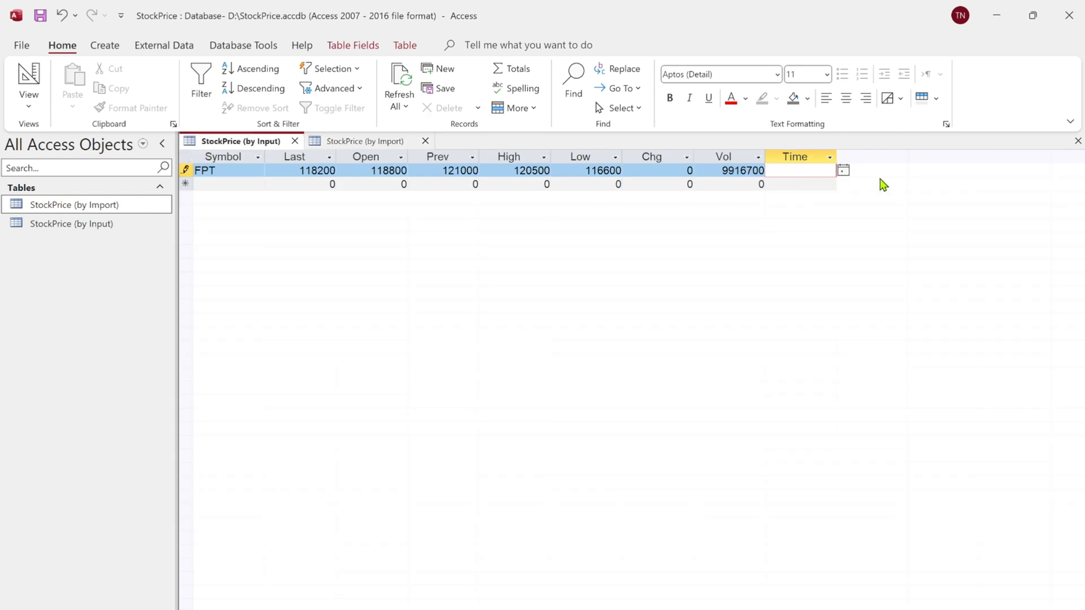
{"action": "left_click", "coordinate": [842, 171]}
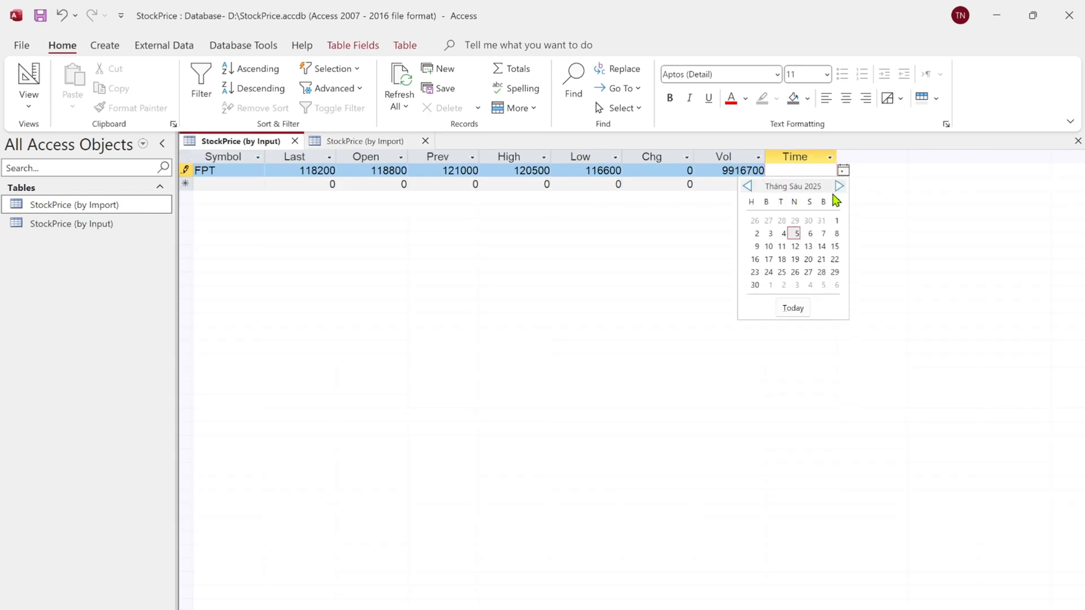
{"action": "left_click", "coordinate": [746, 187]}
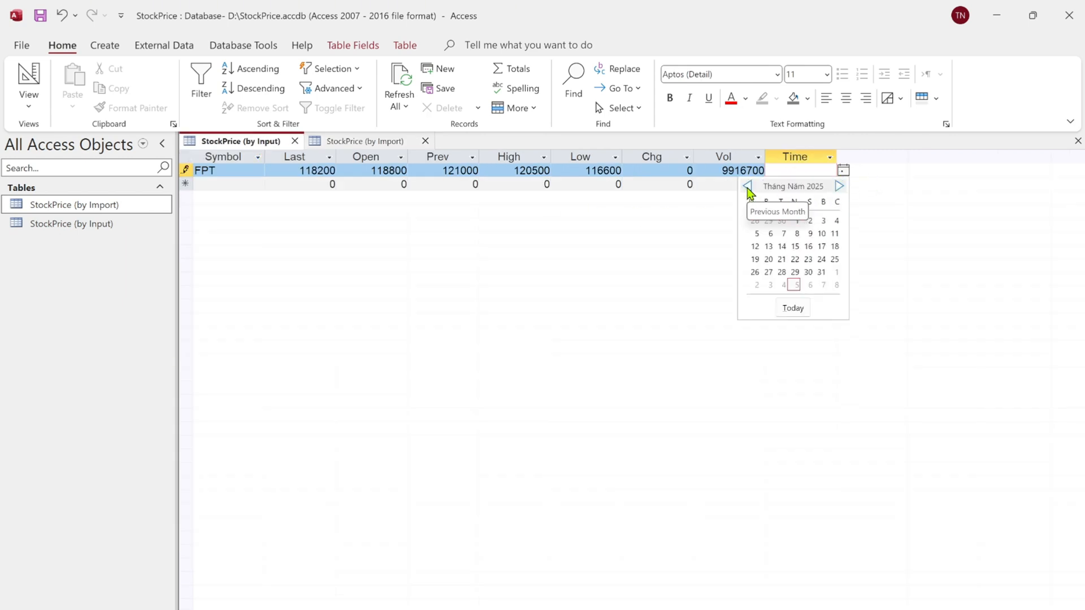
{"action": "left_click", "coordinate": [757, 263]}
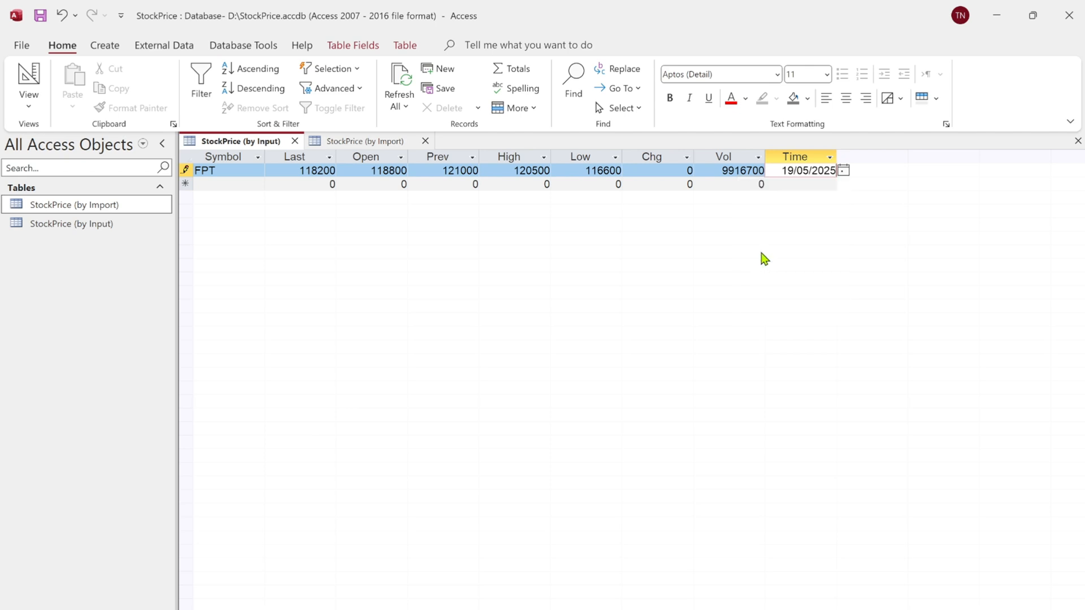
{"action": "left_click", "coordinate": [788, 184]}
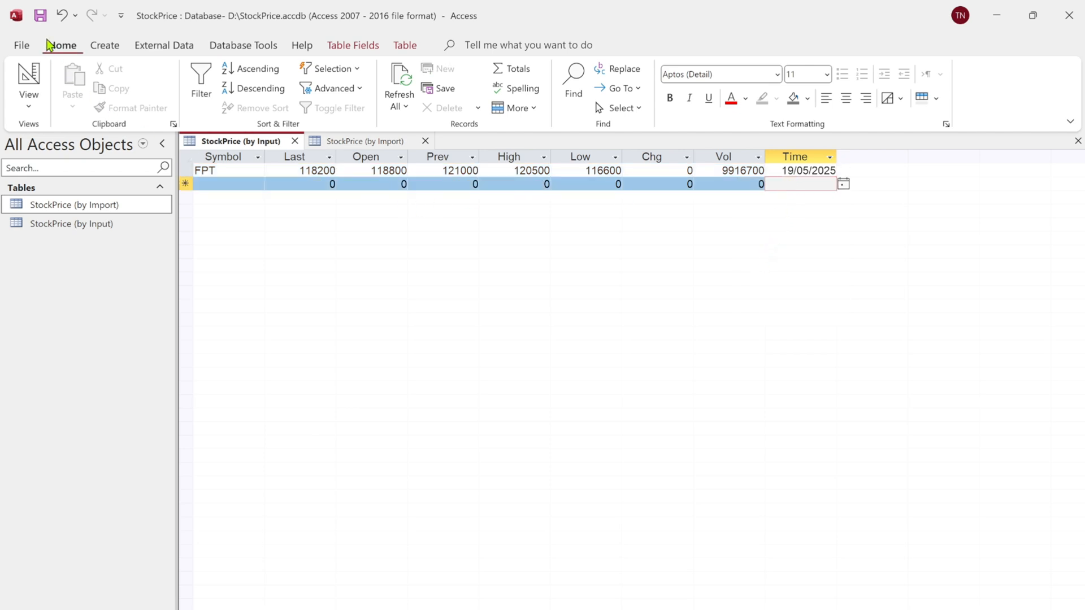
Step: In StockPrice (by Input)'s Design View, give the Chg field the Percent format with 2 decimal places
{"action": "right_click", "coordinate": [246, 148]}
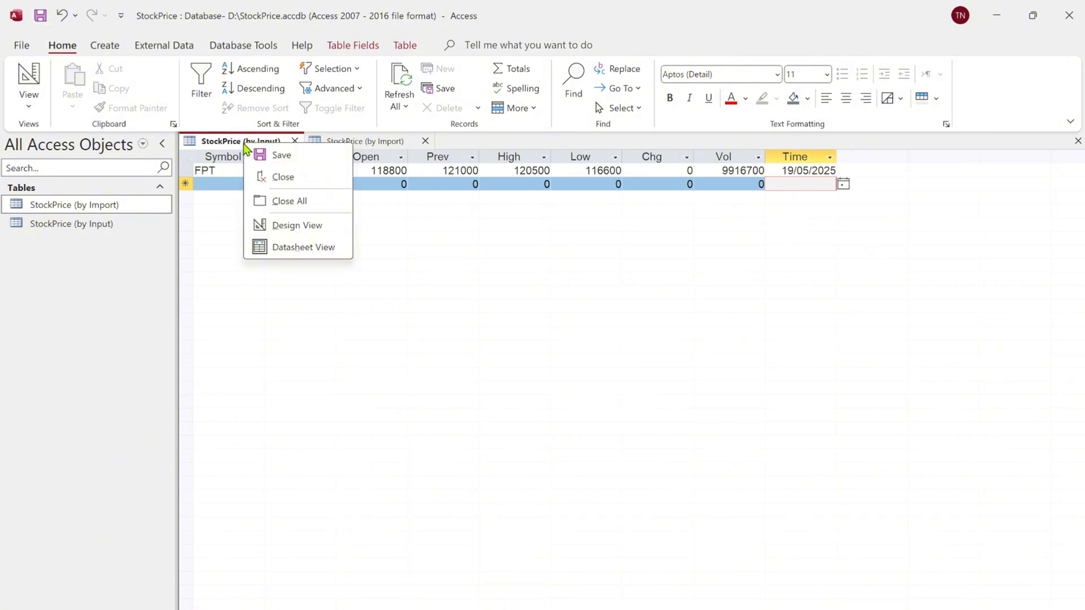
{"action": "left_click", "coordinate": [278, 226]}
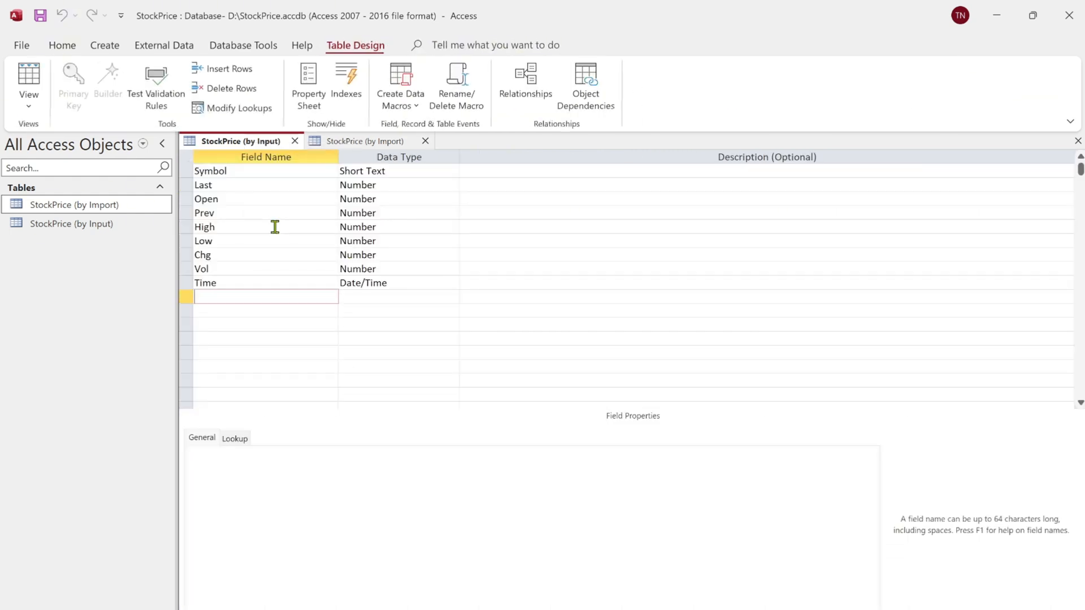
{"action": "left_click", "coordinate": [247, 255]}
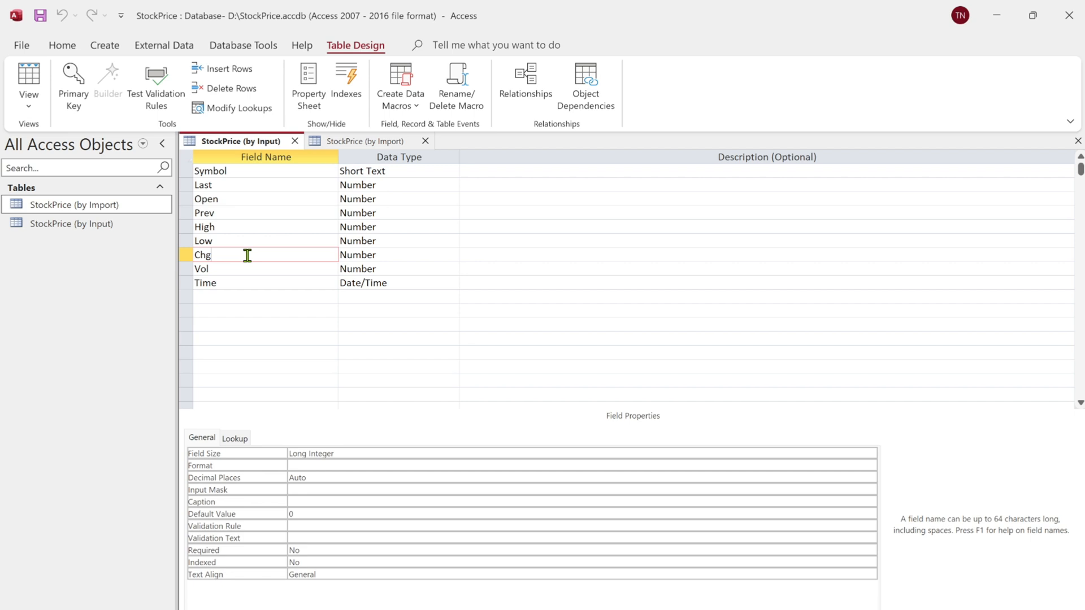
{"action": "left_click", "coordinate": [309, 464]}
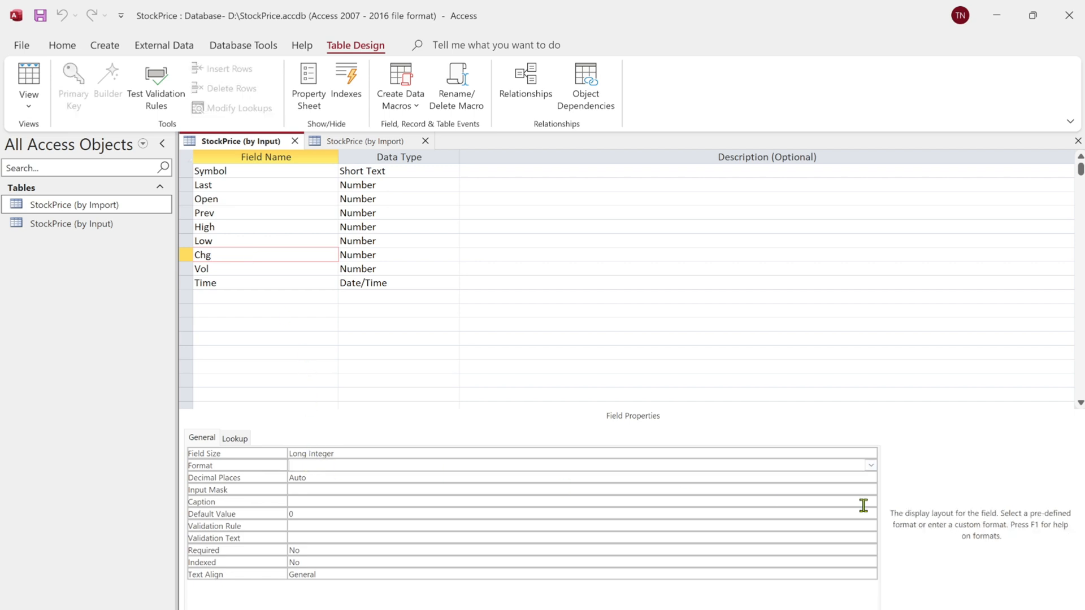
{"action": "left_click", "coordinate": [871, 467]}
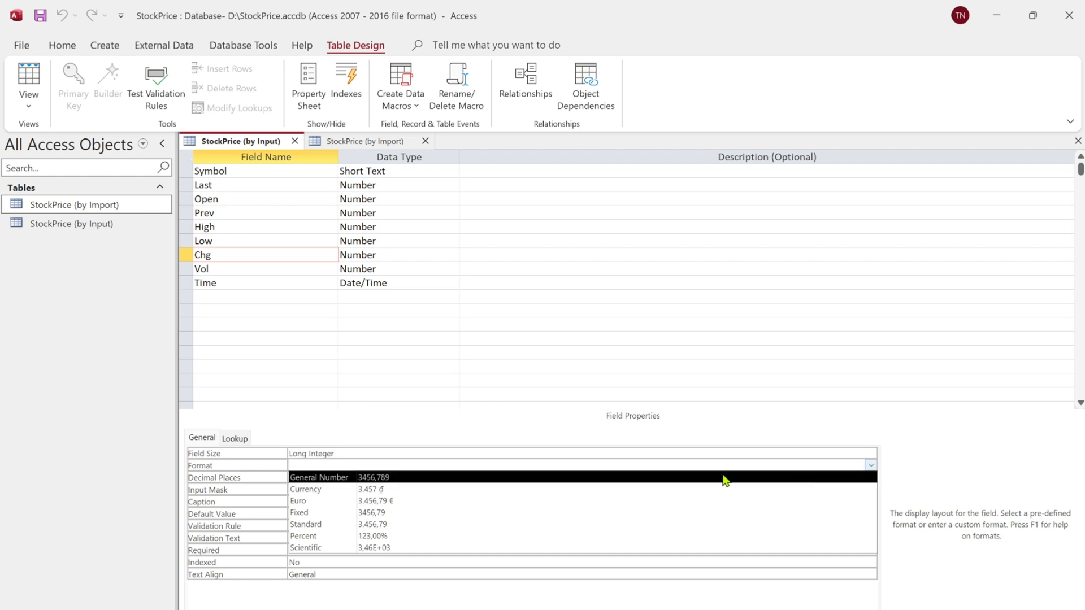
{"action": "left_click", "coordinate": [307, 536]}
{"action": "left_click", "coordinate": [314, 478]}
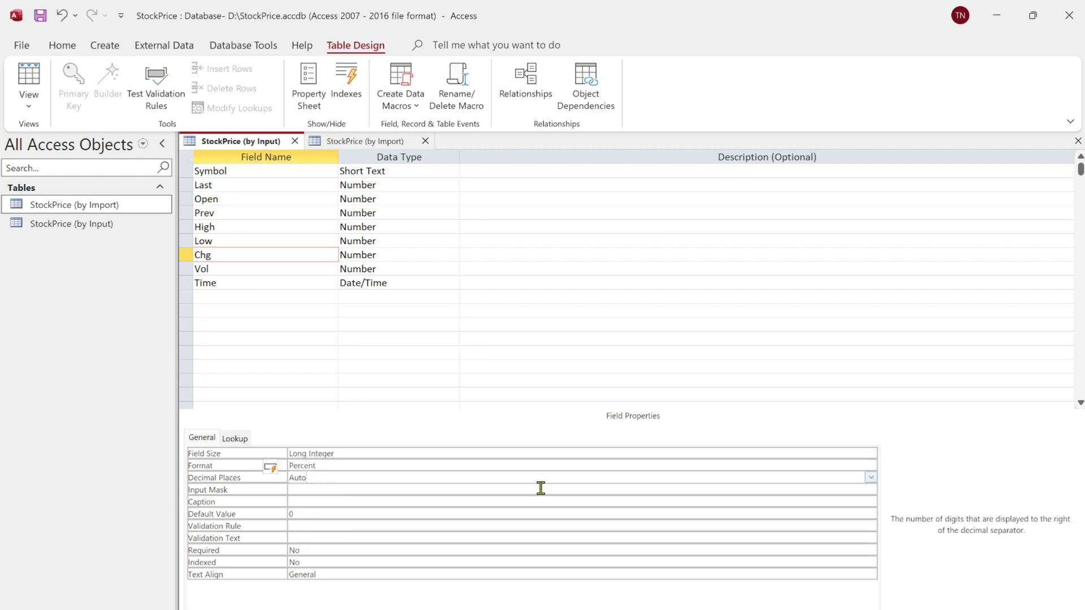
{"action": "left_click", "coordinate": [871, 478]}
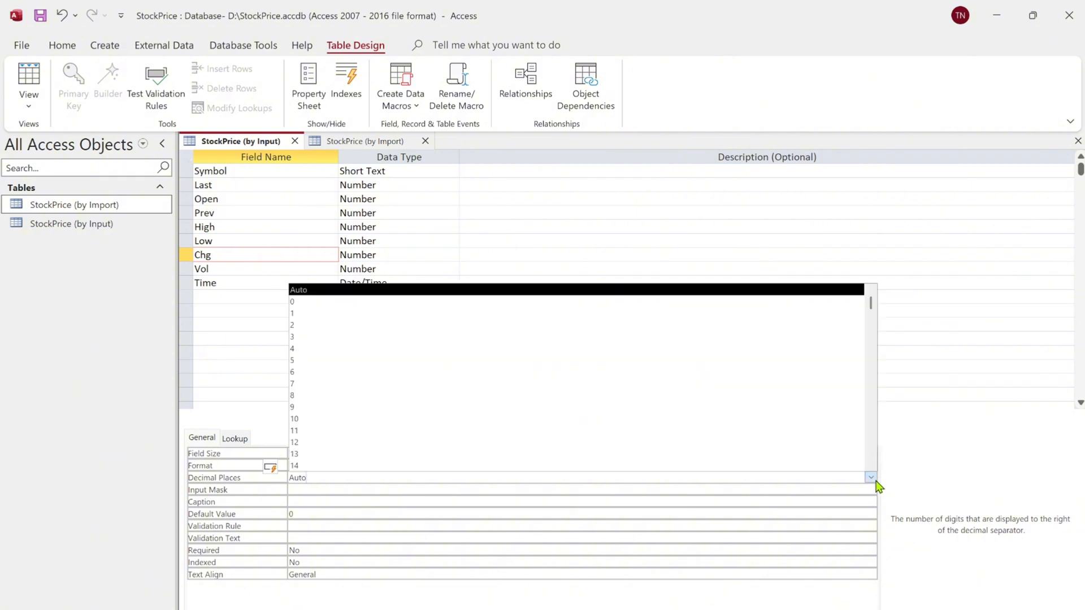
{"action": "left_click", "coordinate": [310, 325]}
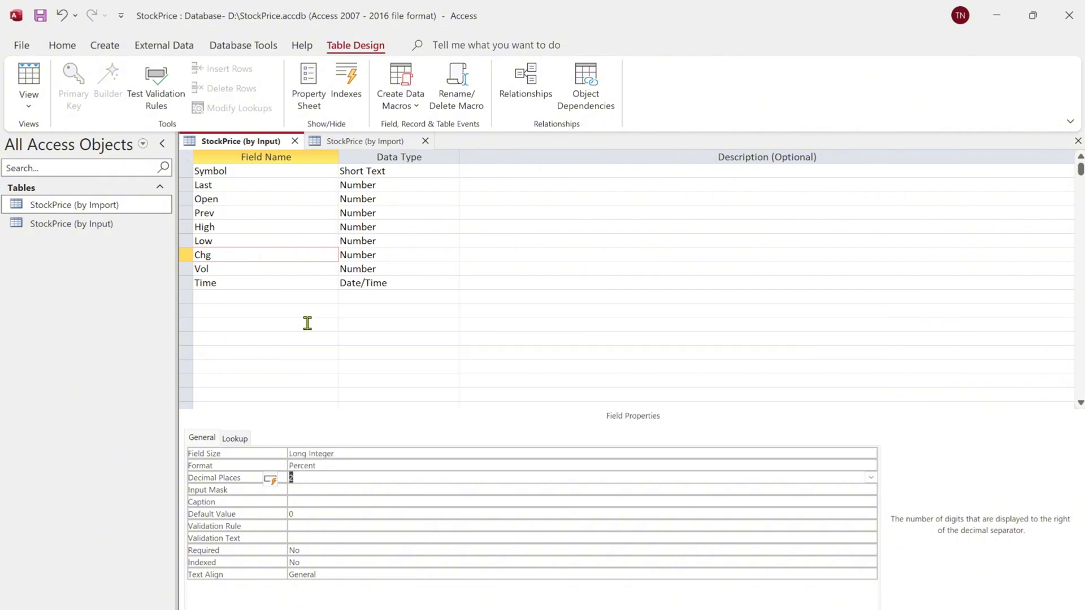
Step: Save the StockPrice (by Input) design change and return the table to Datasheet View
{"action": "right_click", "coordinate": [247, 145]}
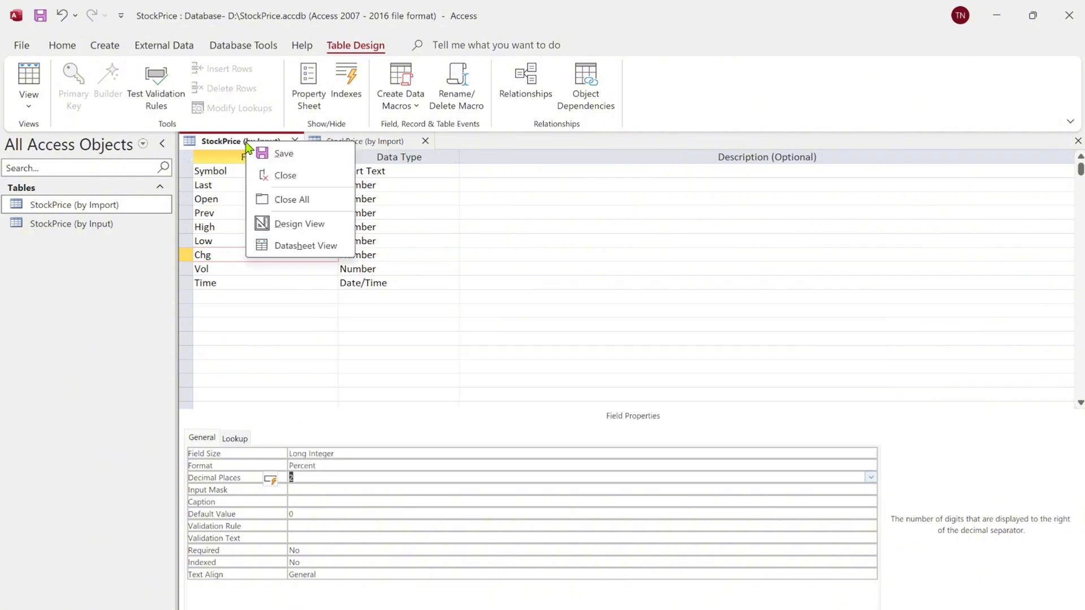
{"action": "left_click", "coordinate": [273, 246]}
{"action": "left_click", "coordinate": [515, 374]}
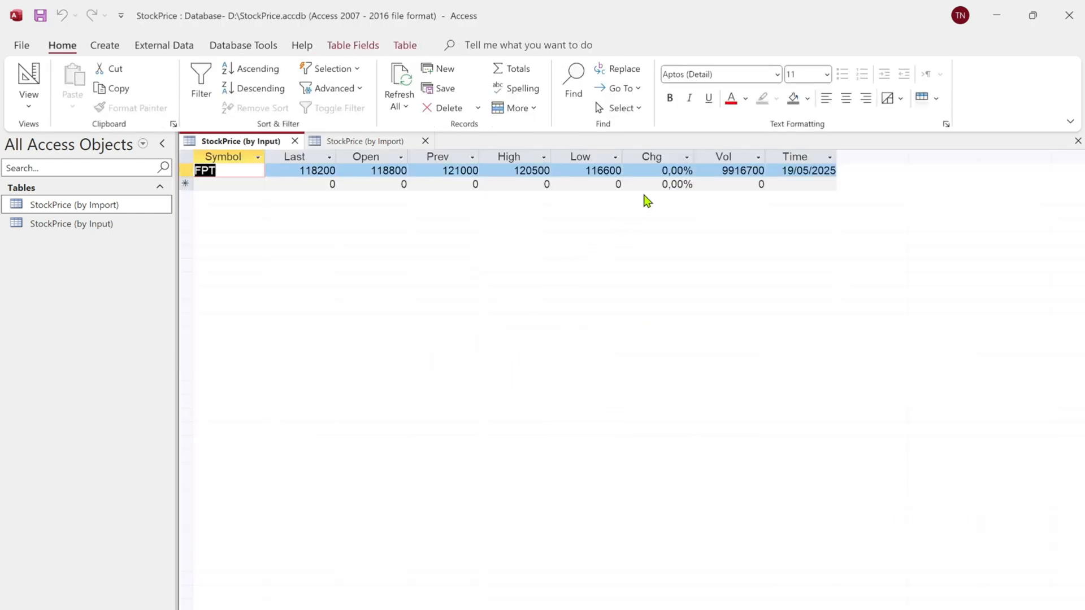
Step: Check the FPT record's Chg value in StockPrice (by Input), and bring up StockPrice (by Import) for comparison
{"action": "left_click", "coordinate": [649, 170]}
{"action": "key", "text": "Down"}
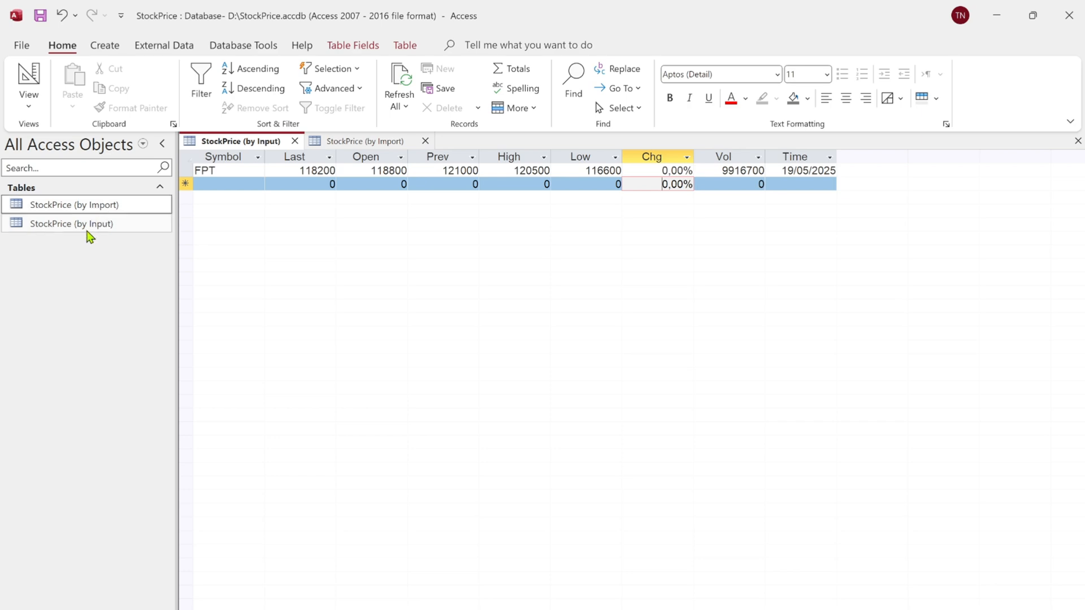
{"action": "left_click", "coordinate": [359, 147]}
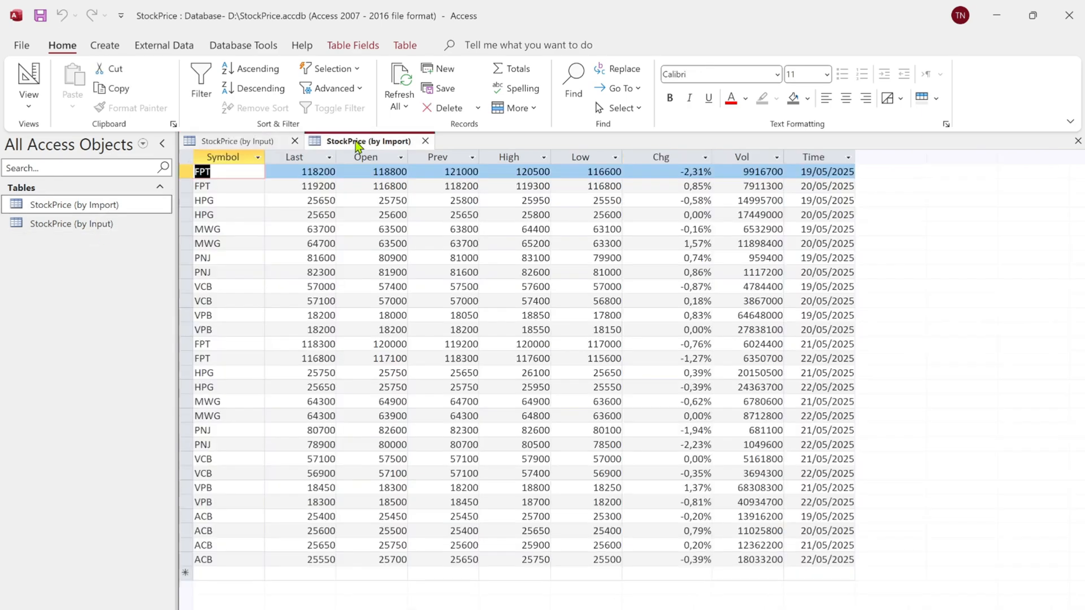
Step: Compare StockPrice (by Input) with StockPrice (by Import), and close both tables
{"action": "left_click", "coordinate": [260, 146]}
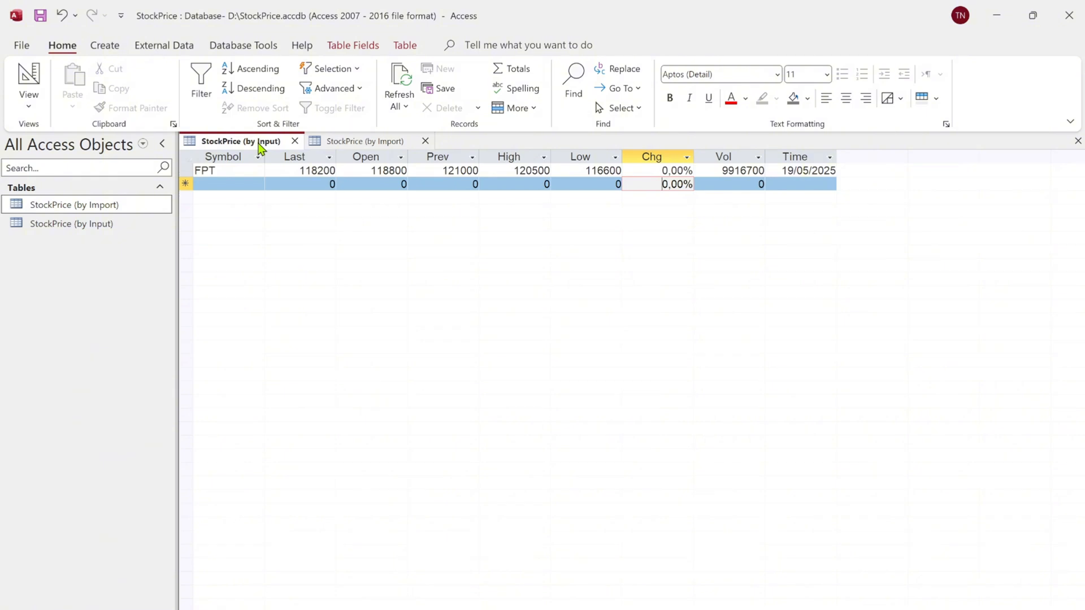
{"action": "left_click", "coordinate": [345, 142]}
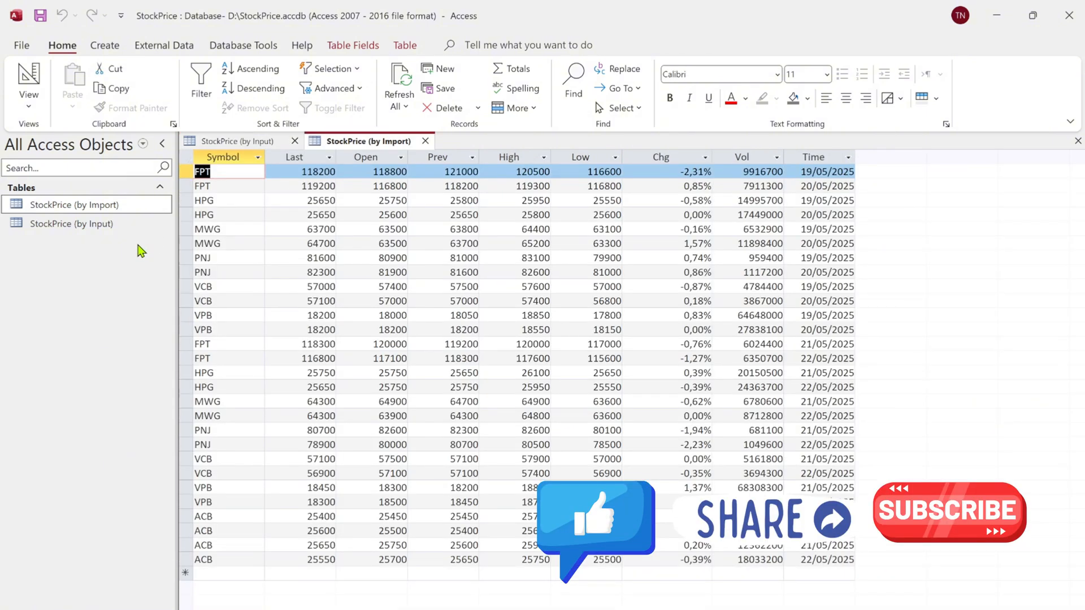
{"action": "left_click", "coordinate": [425, 141]}
{"action": "left_click", "coordinate": [295, 142]}
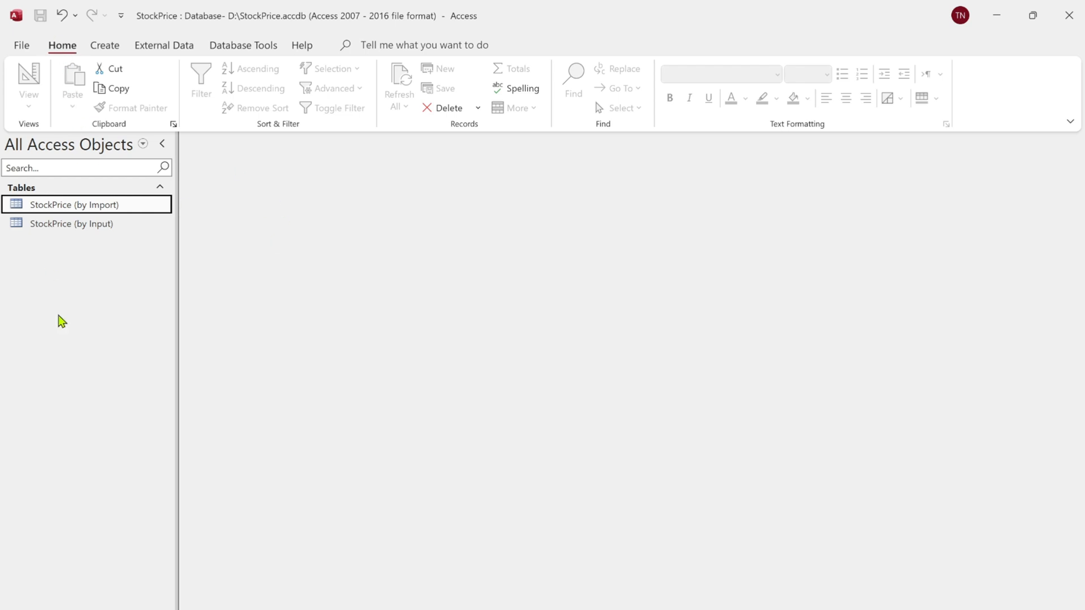
Step: Create a new query in Design View and add the StockPrice (by Import) table to it
{"action": "left_click", "coordinate": [106, 46]}
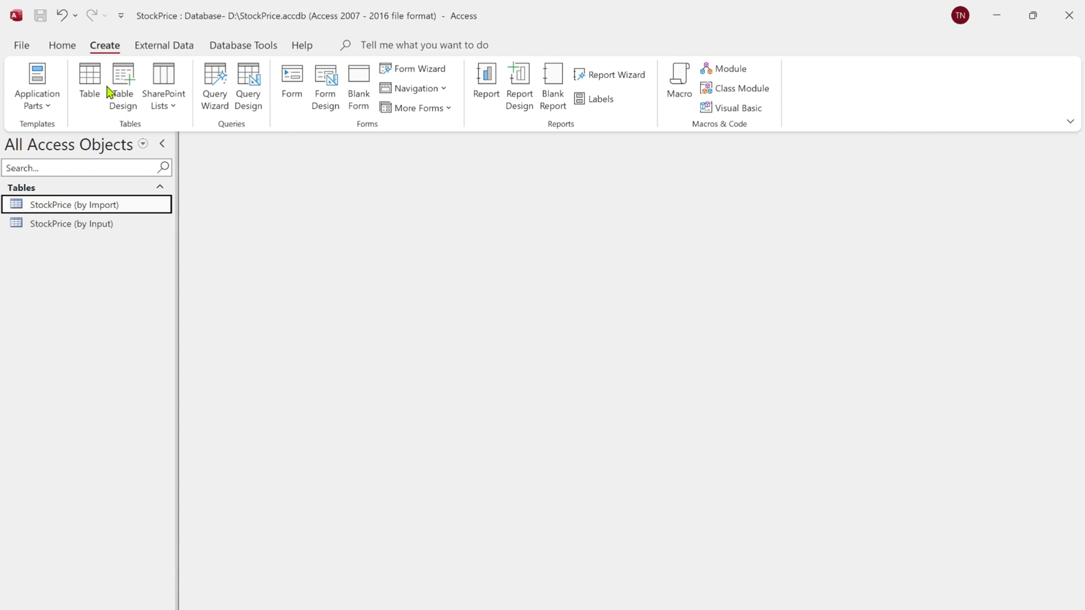
{"action": "left_click", "coordinate": [256, 91]}
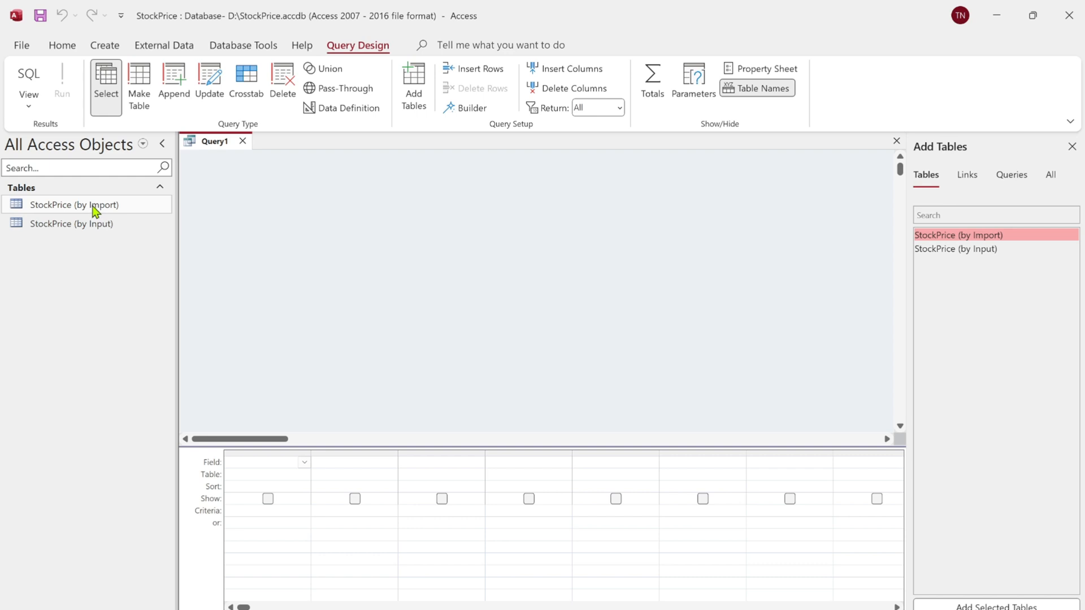
{"action": "left_click_drag", "start_coordinate": [94, 210], "coordinate": [293, 199]}
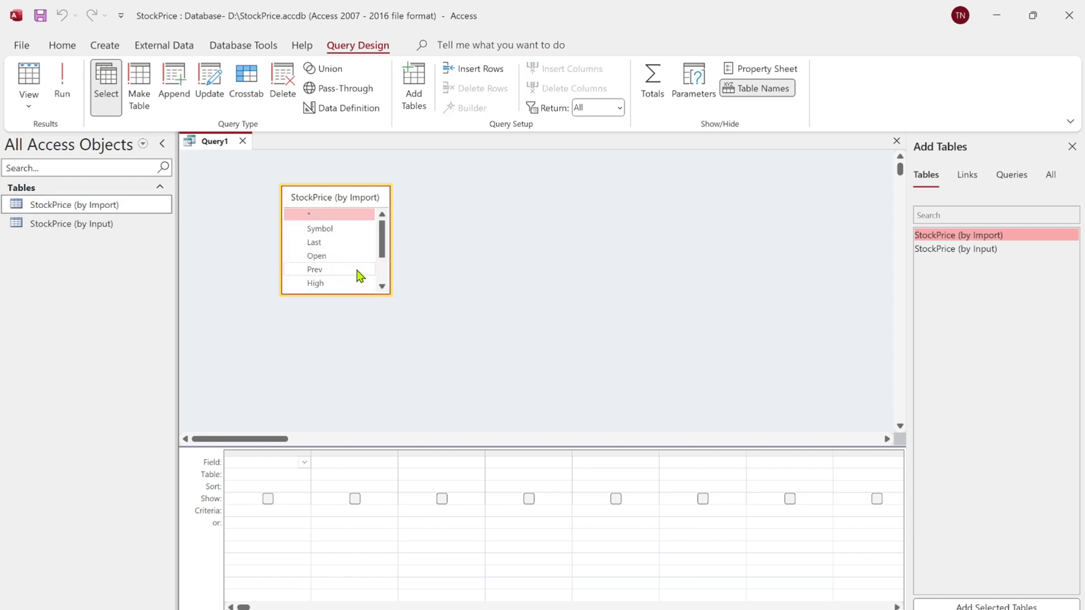
Step: Add the Symbol, Last, Open, Prev and High fields of StockPrice (by Import) to the query grid
{"action": "left_click_drag", "start_coordinate": [384, 256], "coordinate": [381, 233]}
{"action": "double_click", "coordinate": [324, 229]}
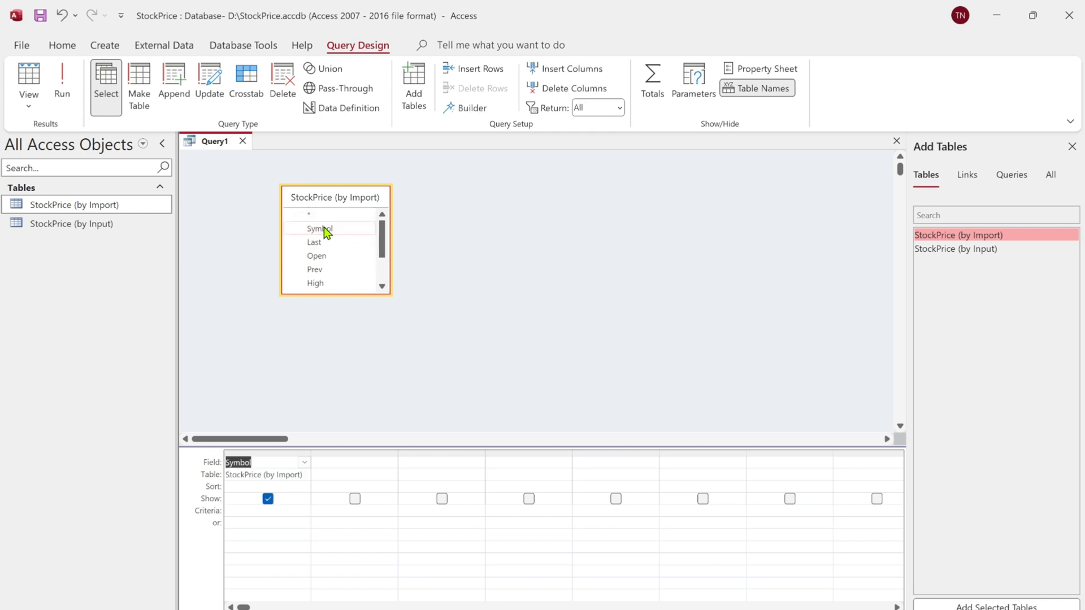
{"action": "double_click", "coordinate": [326, 247]}
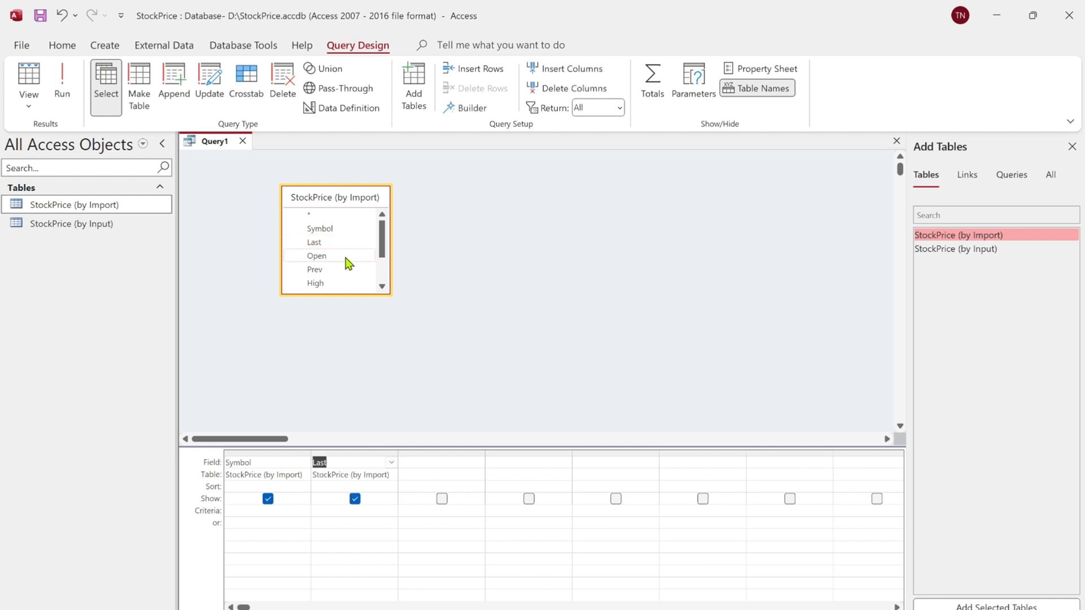
{"action": "double_click", "coordinate": [341, 257]}
{"action": "double_click", "coordinate": [328, 270]}
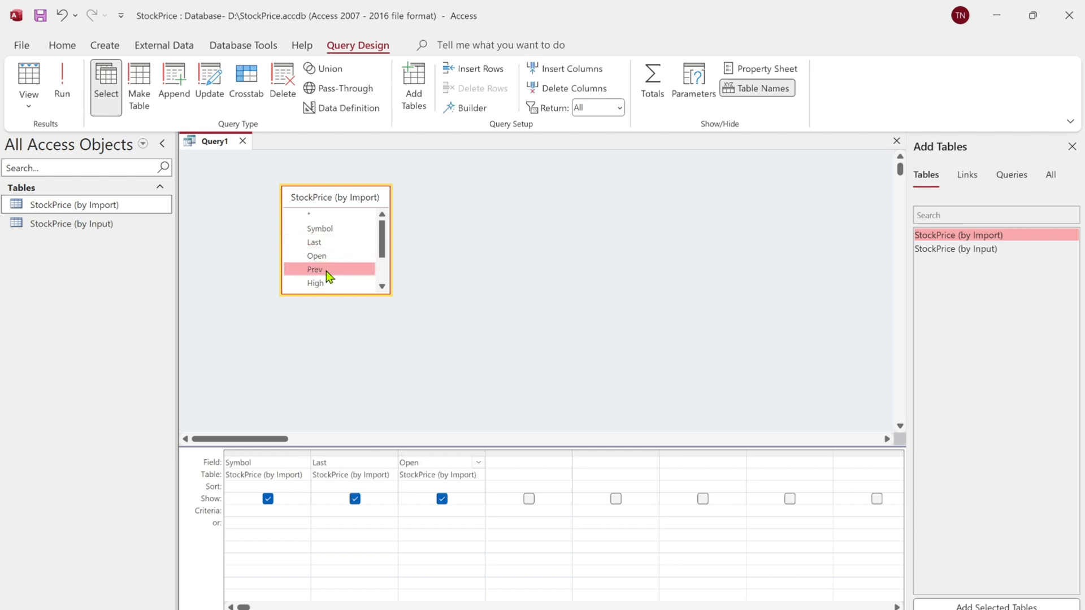
{"action": "double_click", "coordinate": [327, 283]}
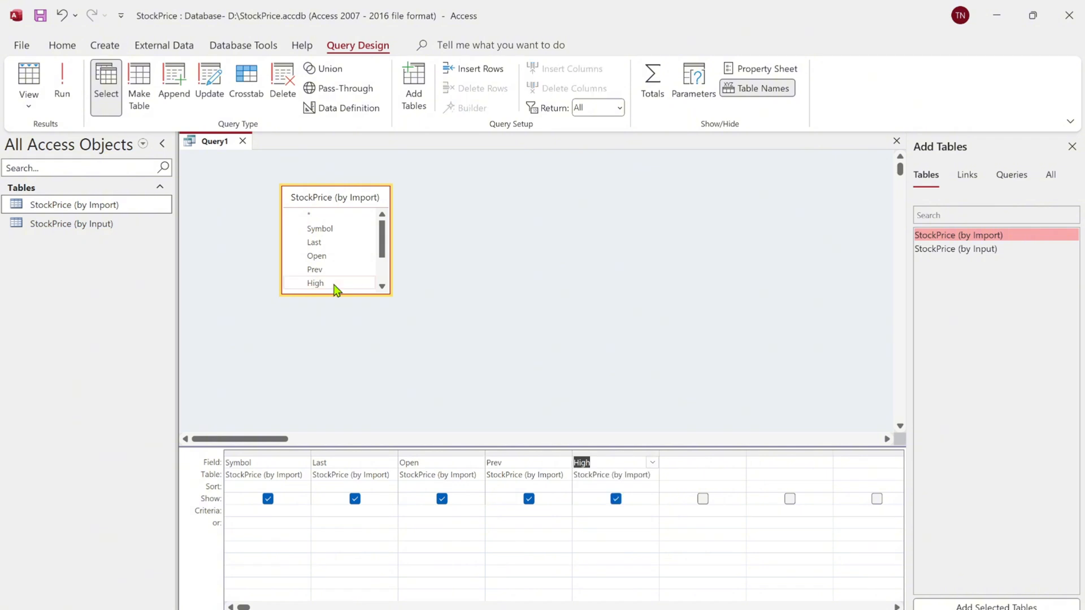
Step: Add the Low, Chg, Vol and Time fields to the query grid, and narrow the Add Tables pane
{"action": "left_click", "coordinate": [382, 288]}
{"action": "left_click", "coordinate": [382, 289]}
{"action": "left_click", "coordinate": [382, 288]}
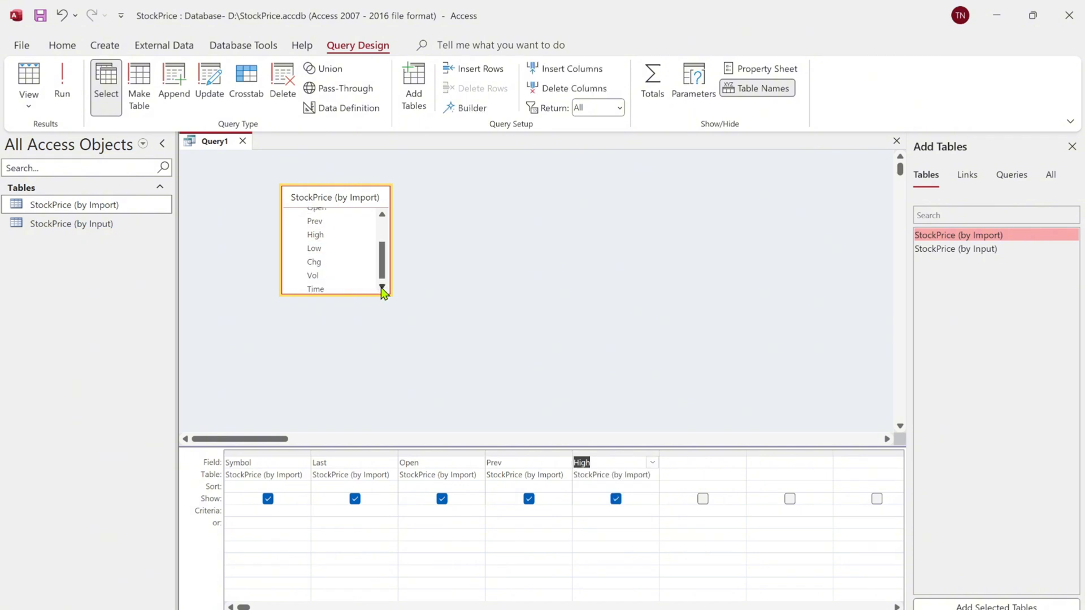
{"action": "left_click", "coordinate": [382, 288]}
{"action": "double_click", "coordinate": [333, 248]}
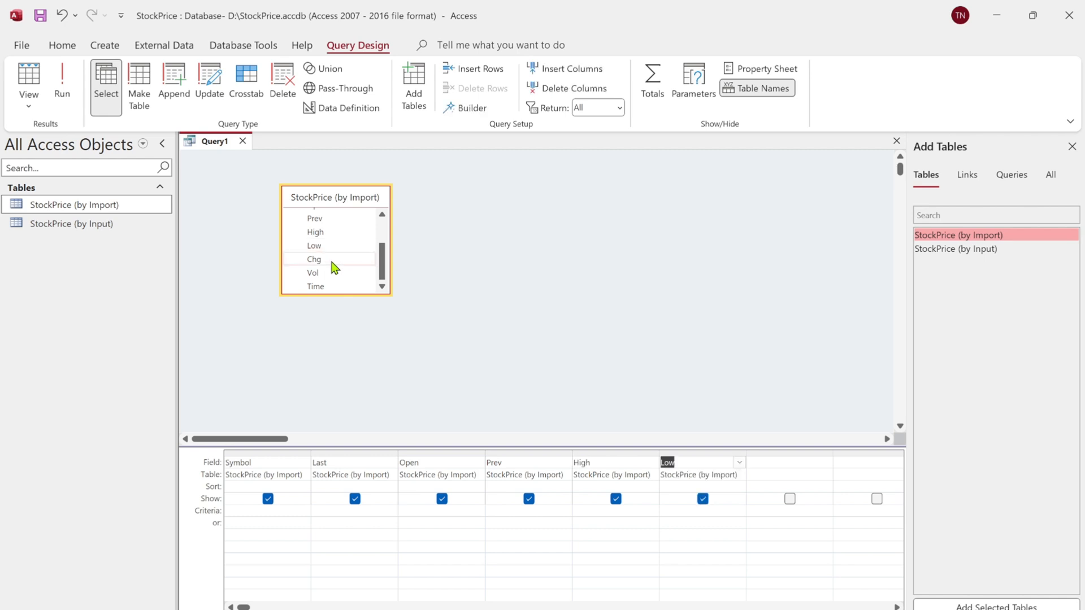
{"action": "left_click", "coordinate": [333, 261]}
{"action": "double_click", "coordinate": [334, 266]}
{"action": "double_click", "coordinate": [339, 275]}
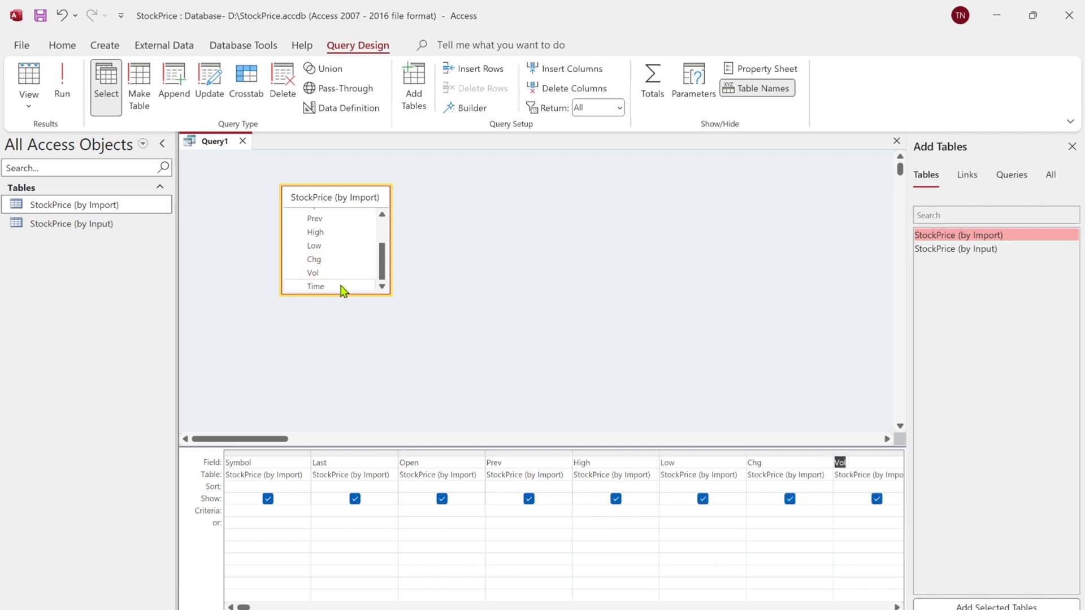
{"action": "left_click", "coordinate": [341, 287]}
{"action": "double_click", "coordinate": [341, 287]}
{"action": "left_click_drag", "start_coordinate": [907, 367], "coordinate": [1040, 377]}
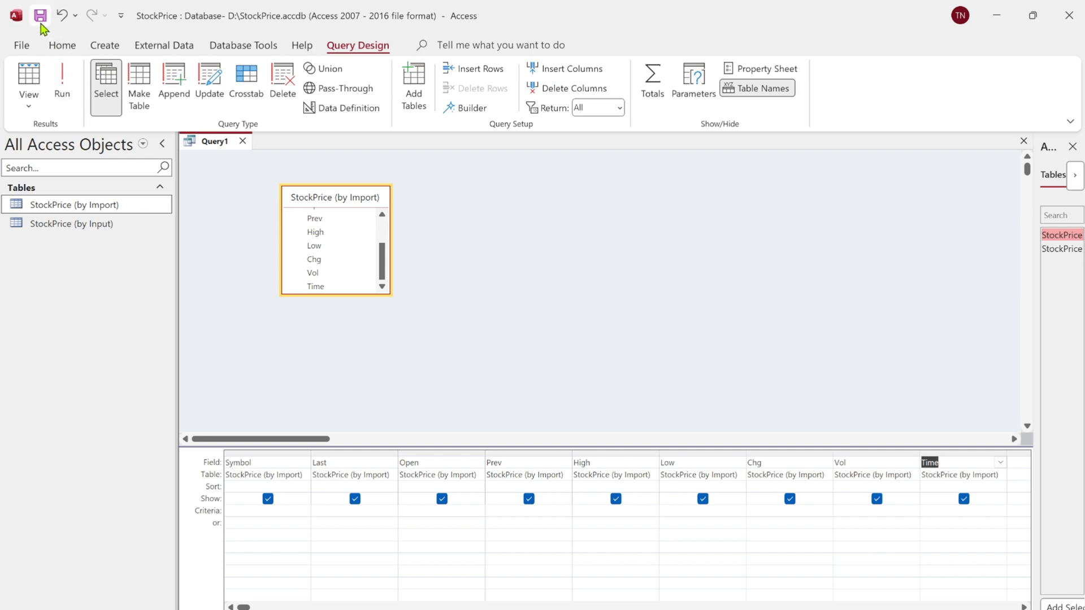
Step: Display the query in Datasheet View and save it under the name Query_StockPrice, closing it when done
{"action": "right_click", "coordinate": [210, 143]}
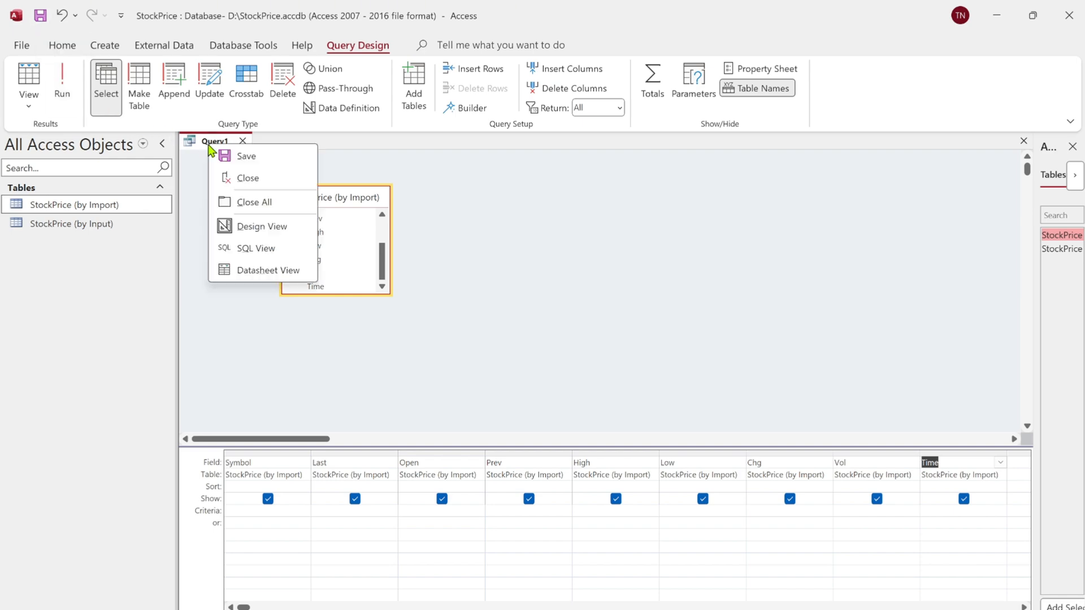
{"action": "left_click", "coordinate": [243, 272]}
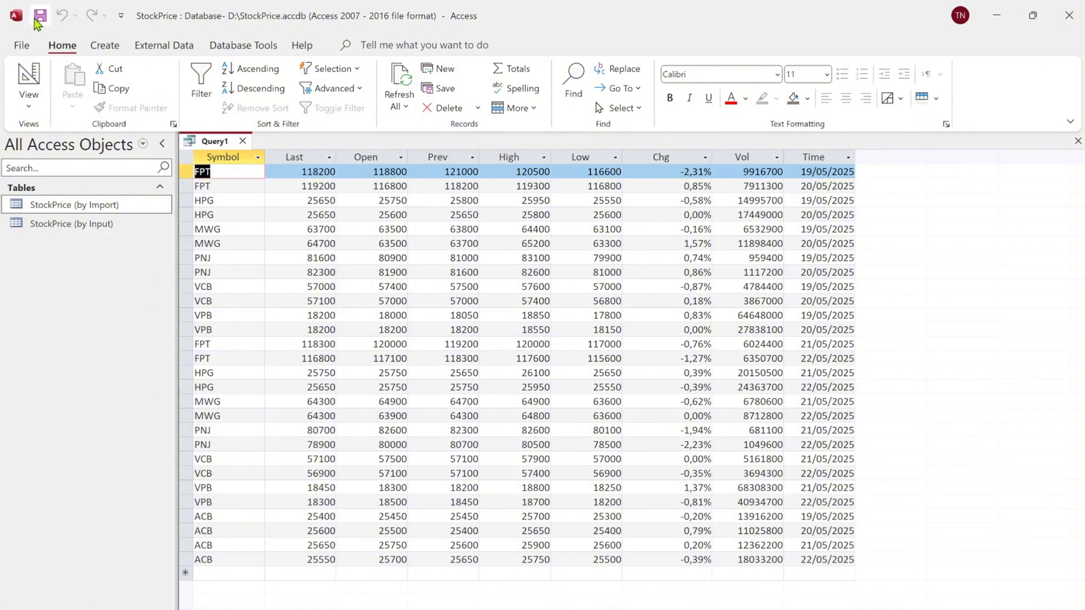
{"action": "left_click", "coordinate": [39, 18]}
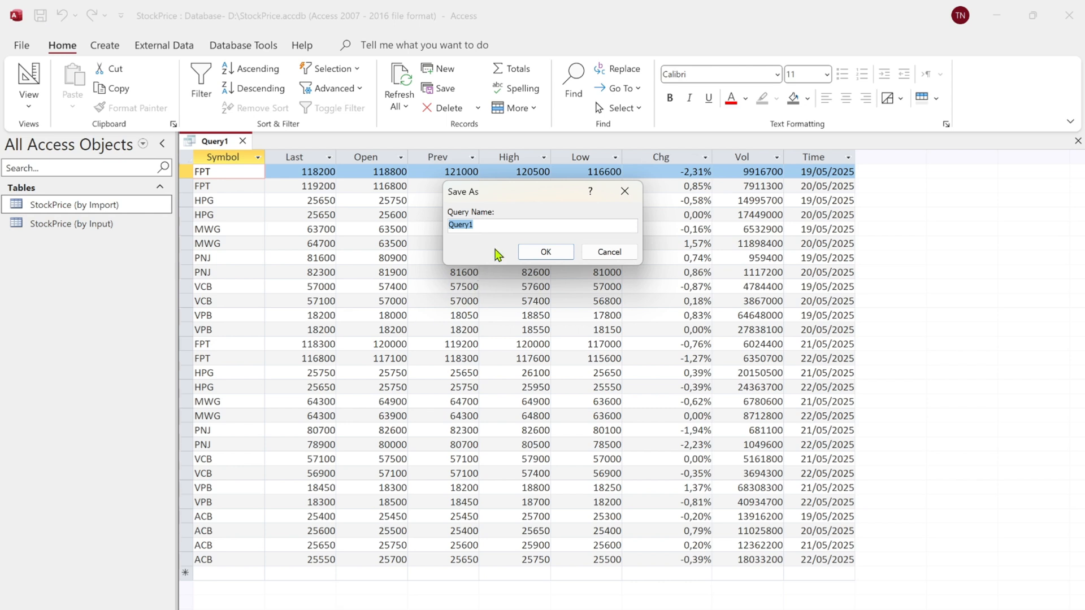
{"action": "left_click", "coordinate": [498, 226]}
{"action": "left_click", "coordinate": [545, 252]}
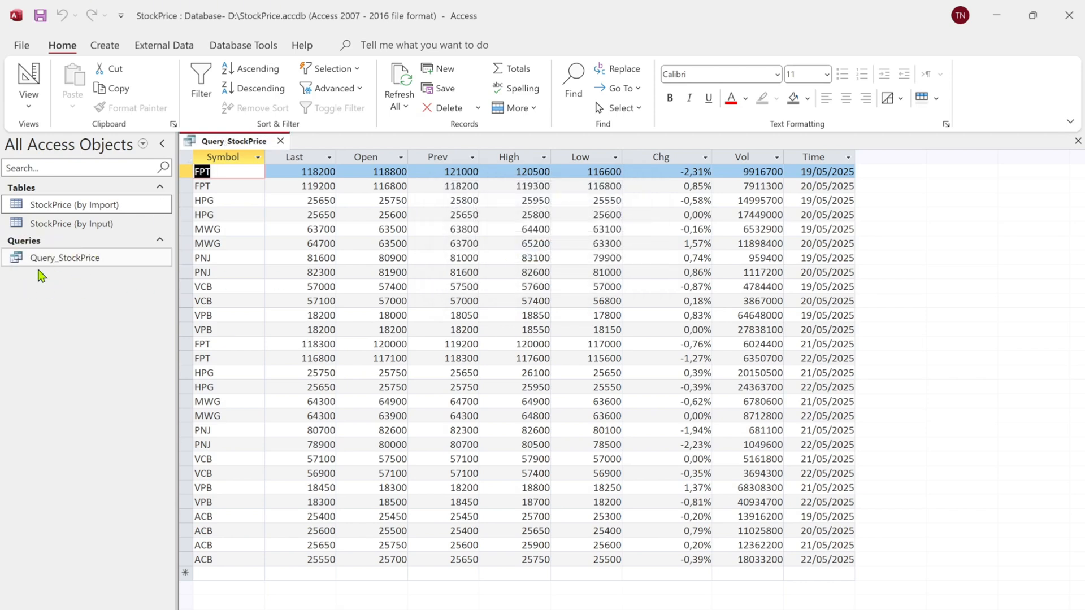
{"action": "left_click", "coordinate": [281, 142]}
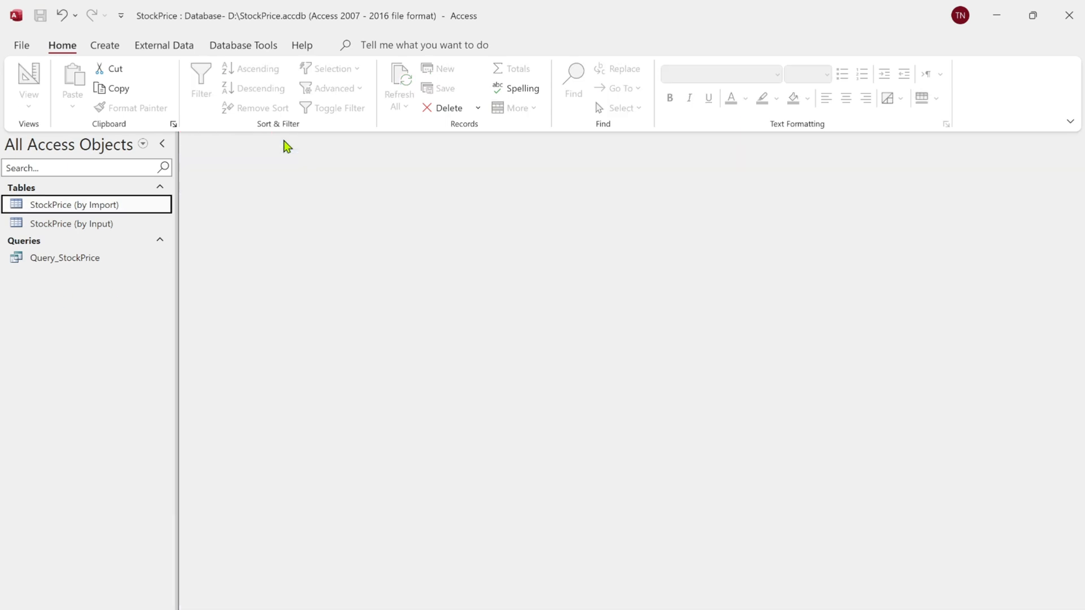
Step: Review the contents of StockPrice (by Import), StockPrice (by Input) and Query_StockPrice one after another, closing each after viewing
{"action": "double_click", "coordinate": [92, 205]}
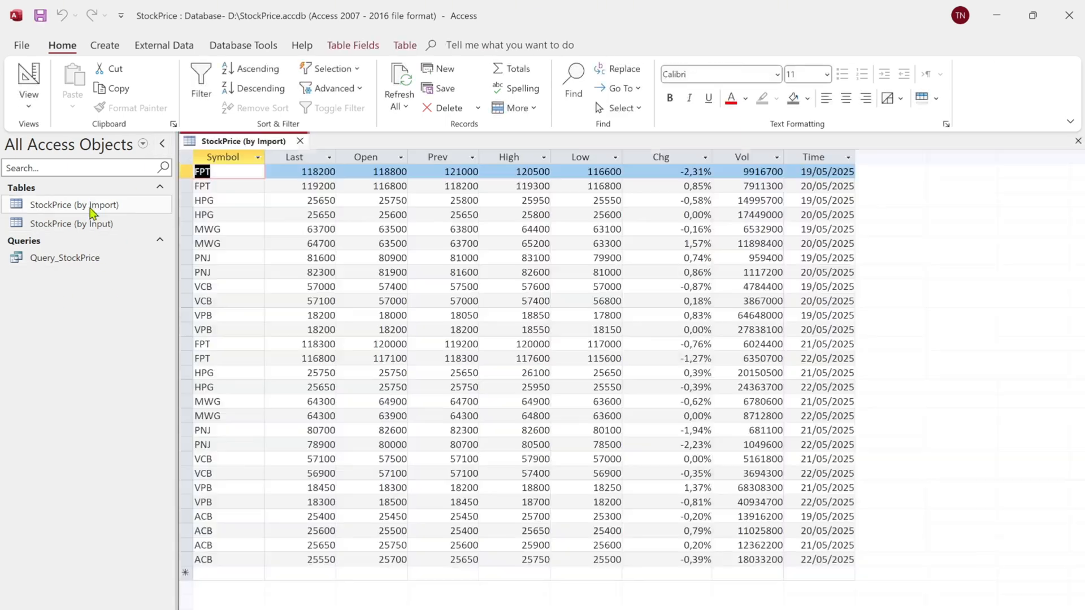
{"action": "left_click", "coordinate": [301, 141]}
{"action": "double_click", "coordinate": [112, 224]}
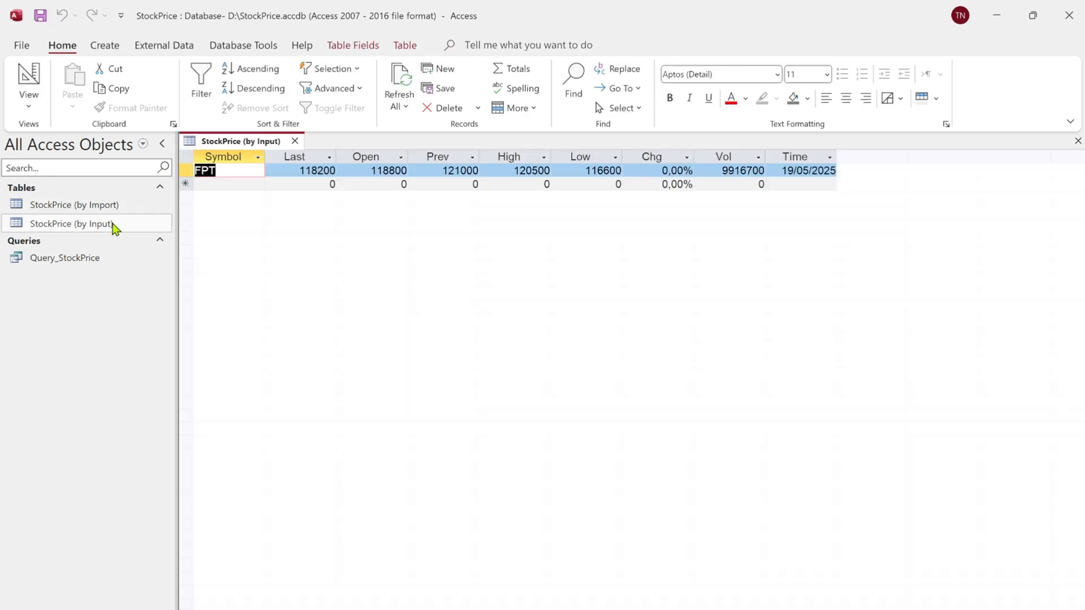
{"action": "left_click", "coordinate": [296, 142]}
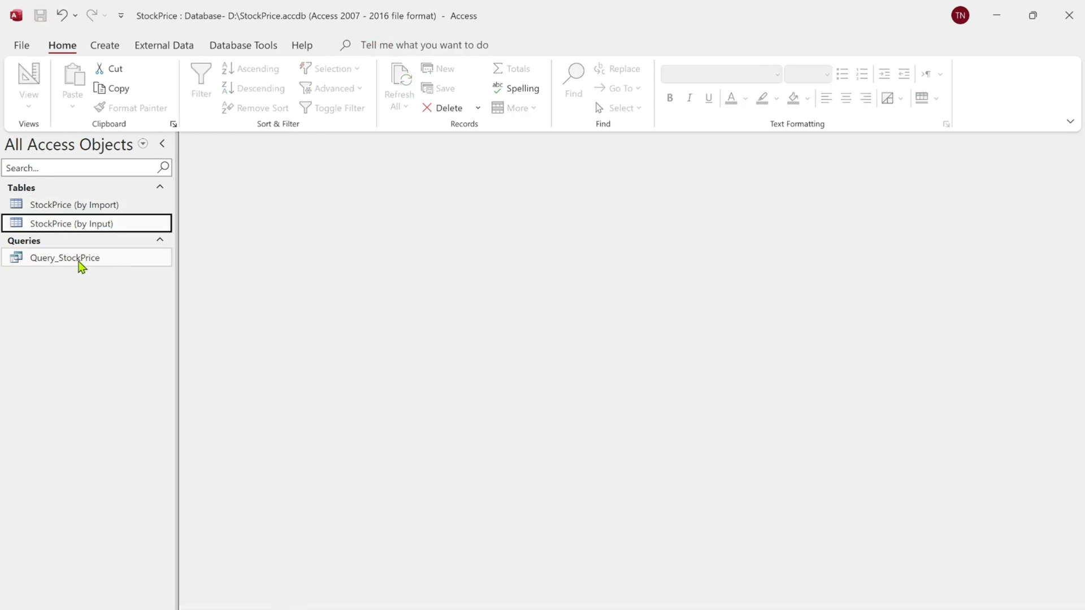
{"action": "double_click", "coordinate": [79, 260]}
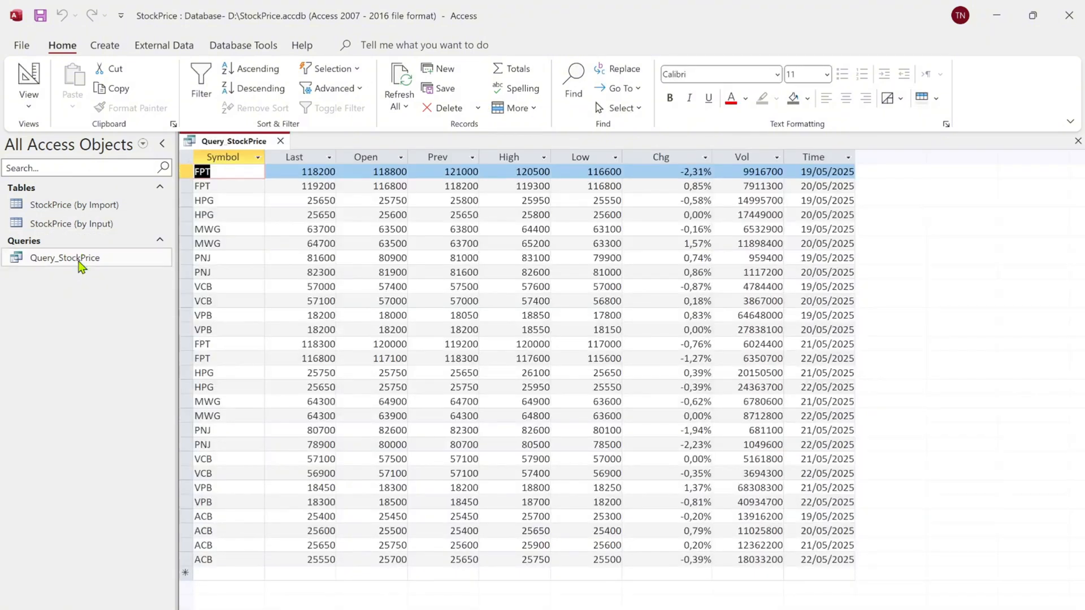
{"action": "left_click", "coordinate": [281, 141]}
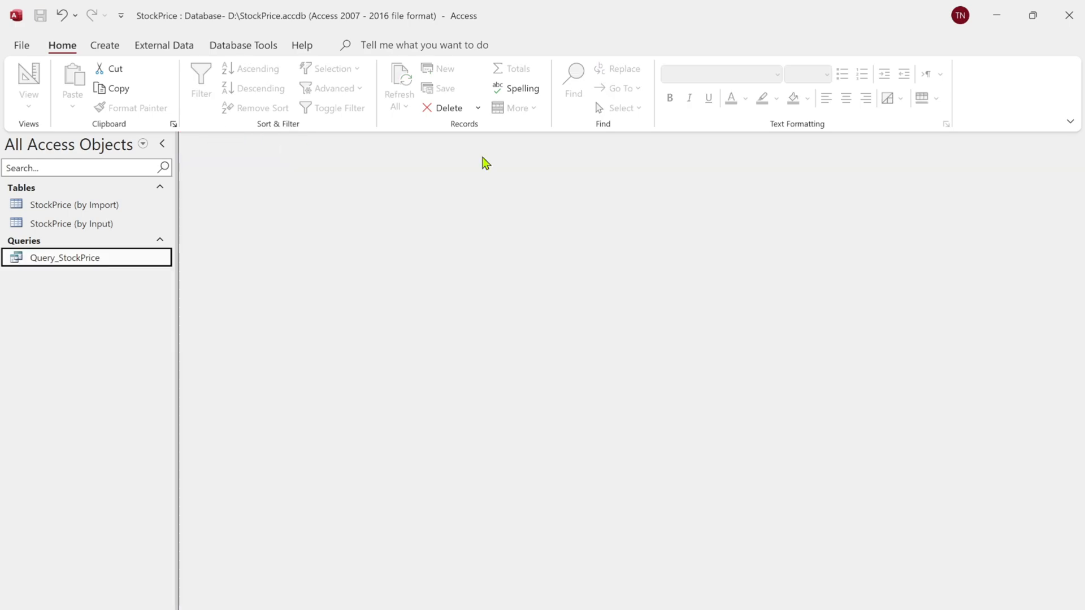
Step: Close the StockPrice database and exit Access
{"action": "left_click", "coordinate": [1071, 22]}
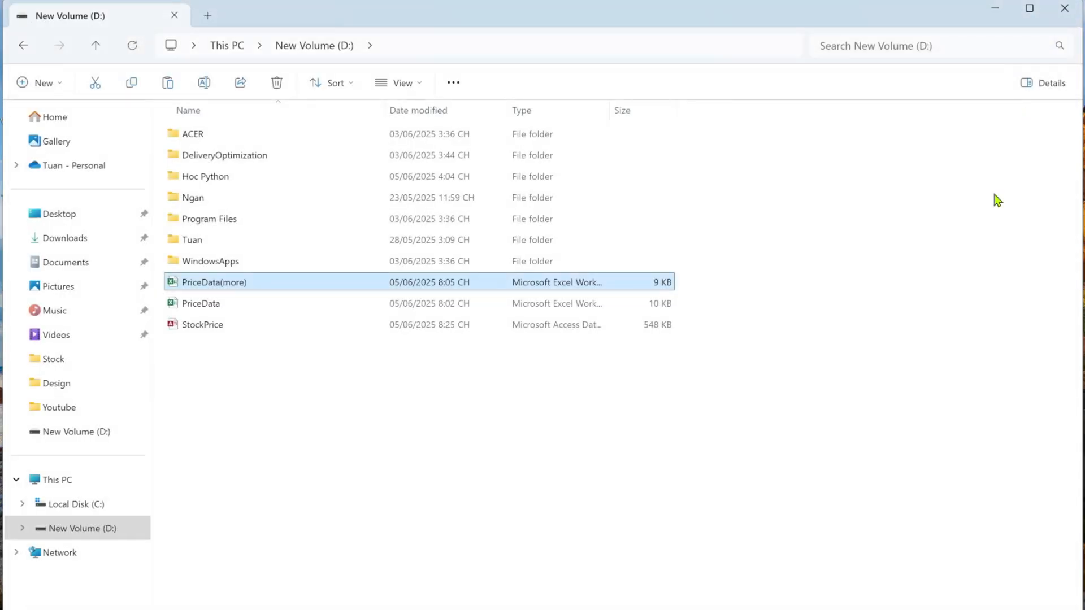
{"action": "key", "text": "alt+Tab"}
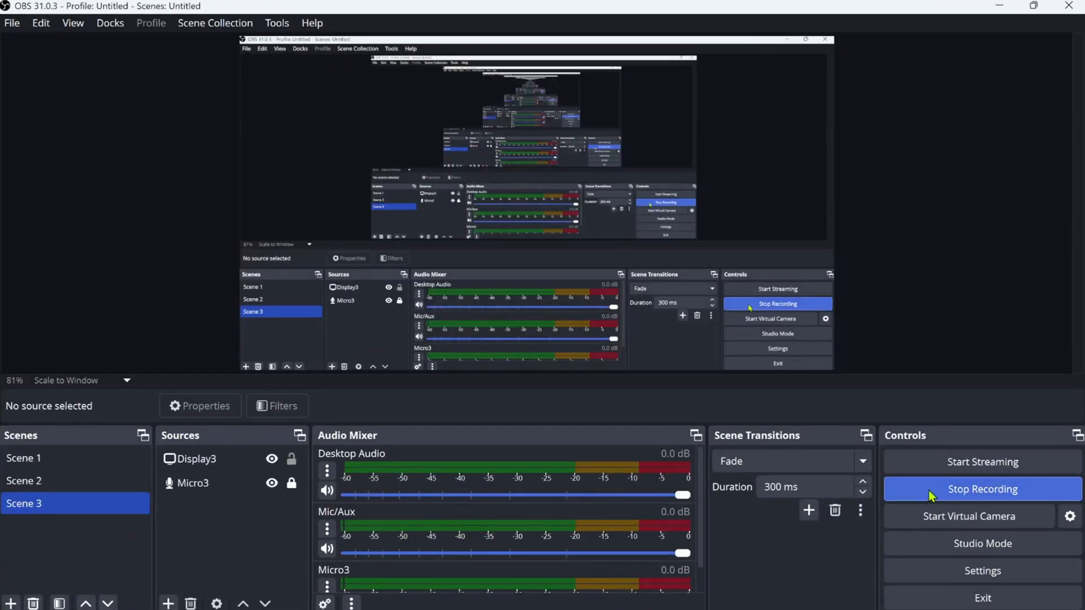